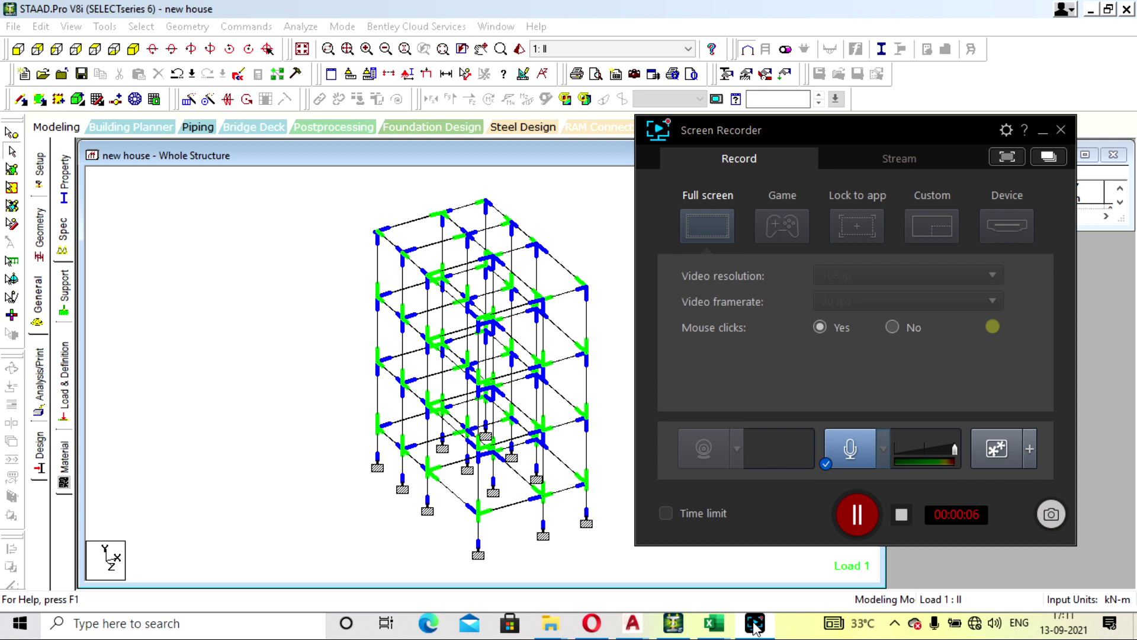
# Step: Open the load and definition settings for the whole structure
pyautogui.click(315, 361)
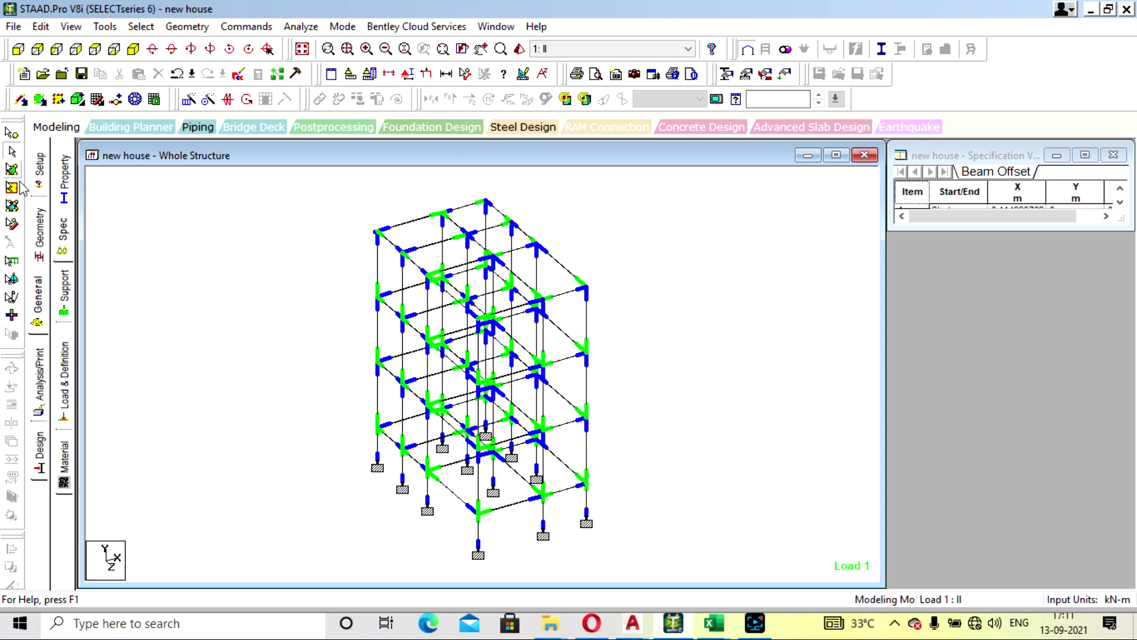
pyautogui.click(64, 375)
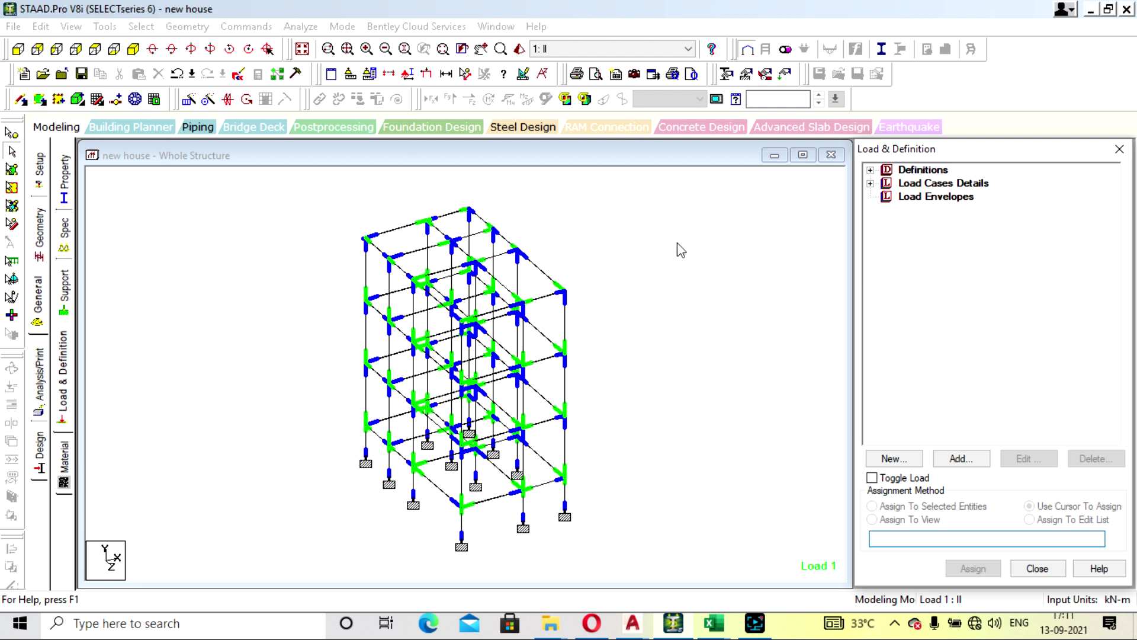
pyautogui.click(654, 309)
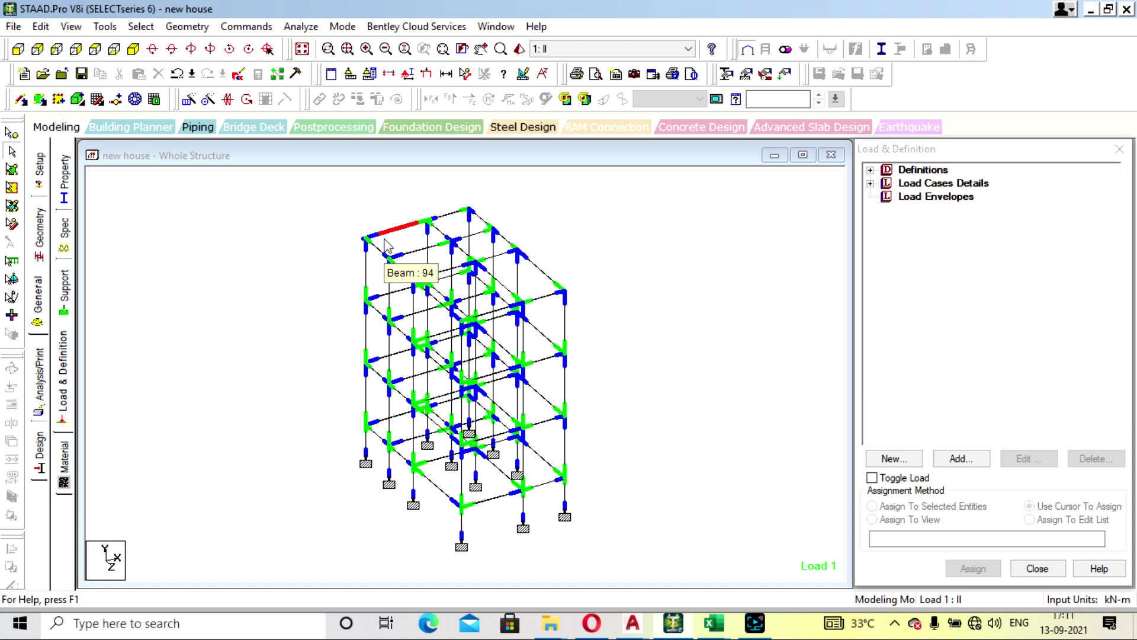
pyautogui.hotkey('shift', 'l')
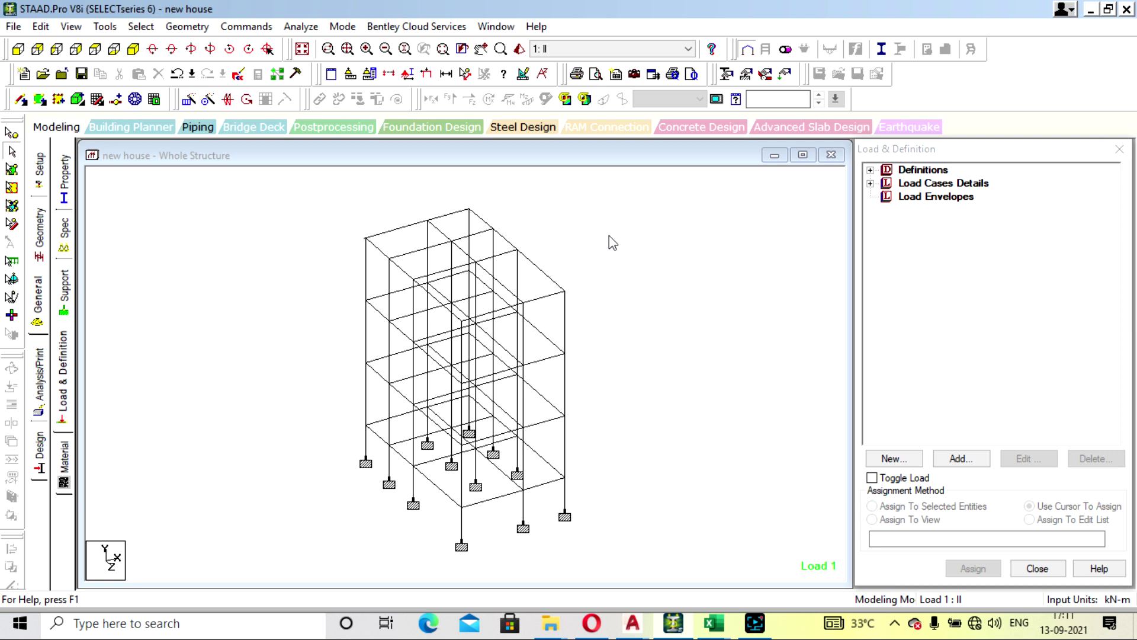
pyautogui.hotkey('shift', 'l')
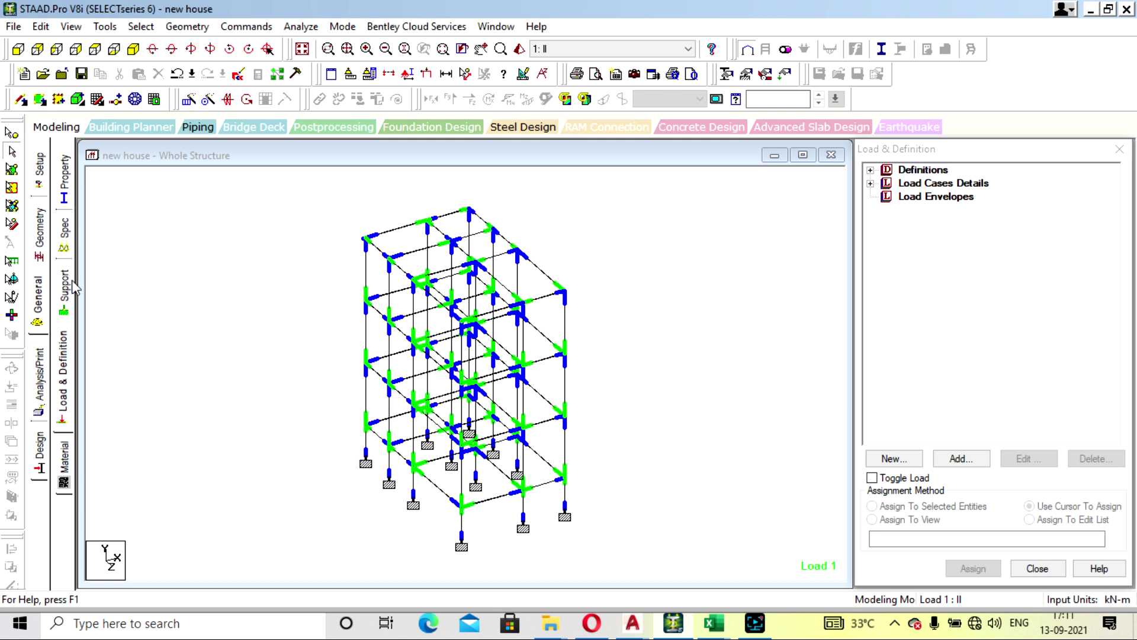
# Step: Delete the two existing load cases, ll and dl, from the load case details
pyautogui.click(870, 183)
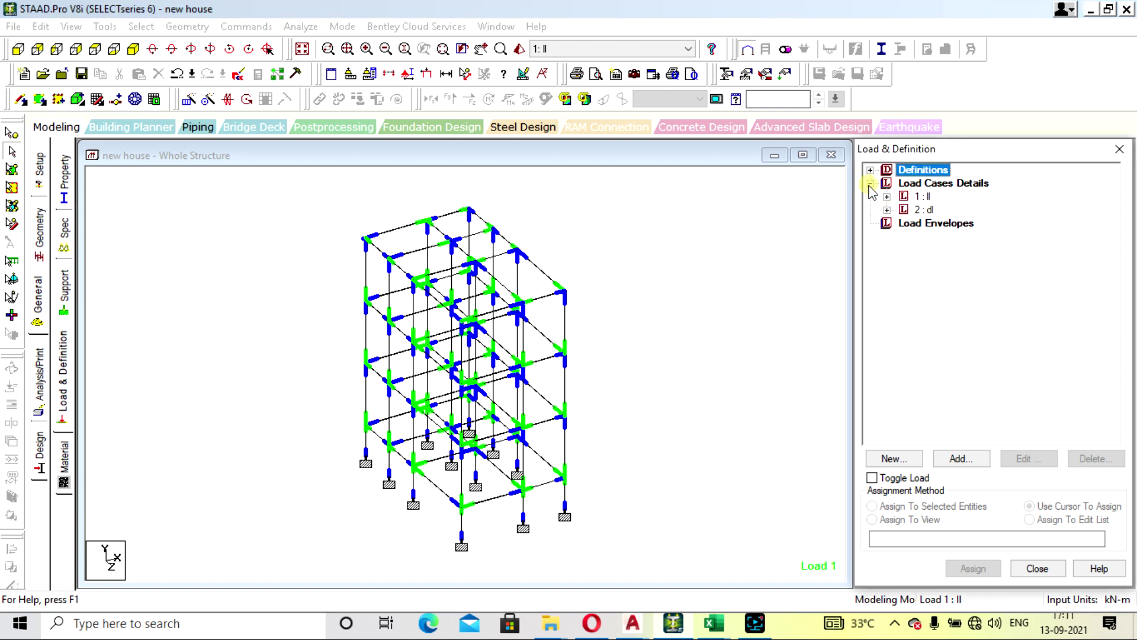
pyautogui.click(886, 196)
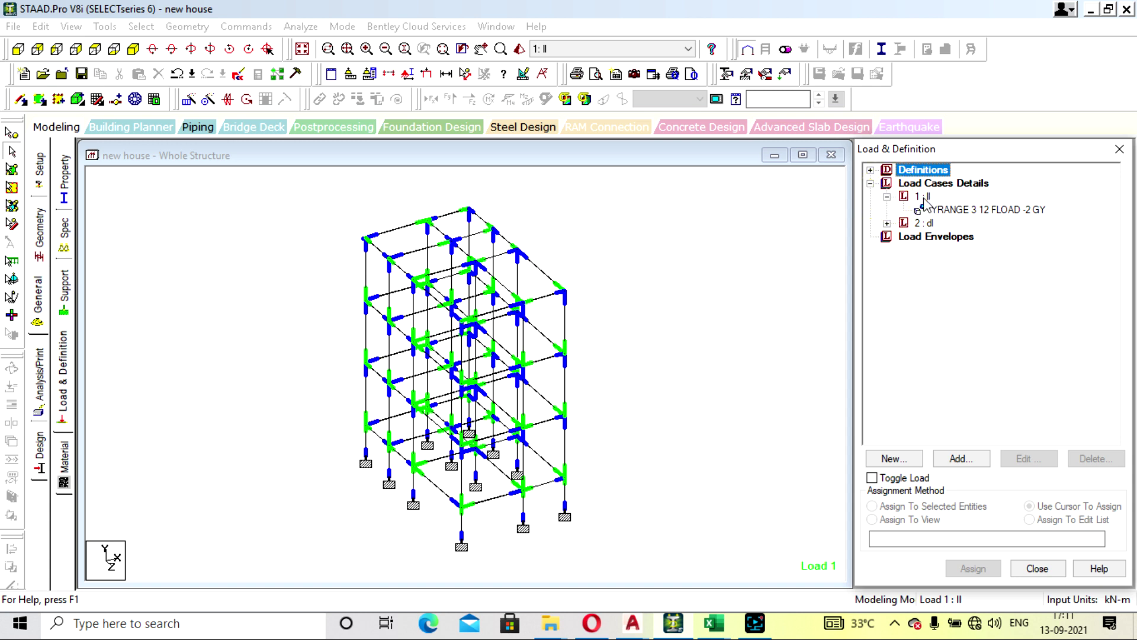
pyautogui.press('Down')
pyautogui.press('Down')
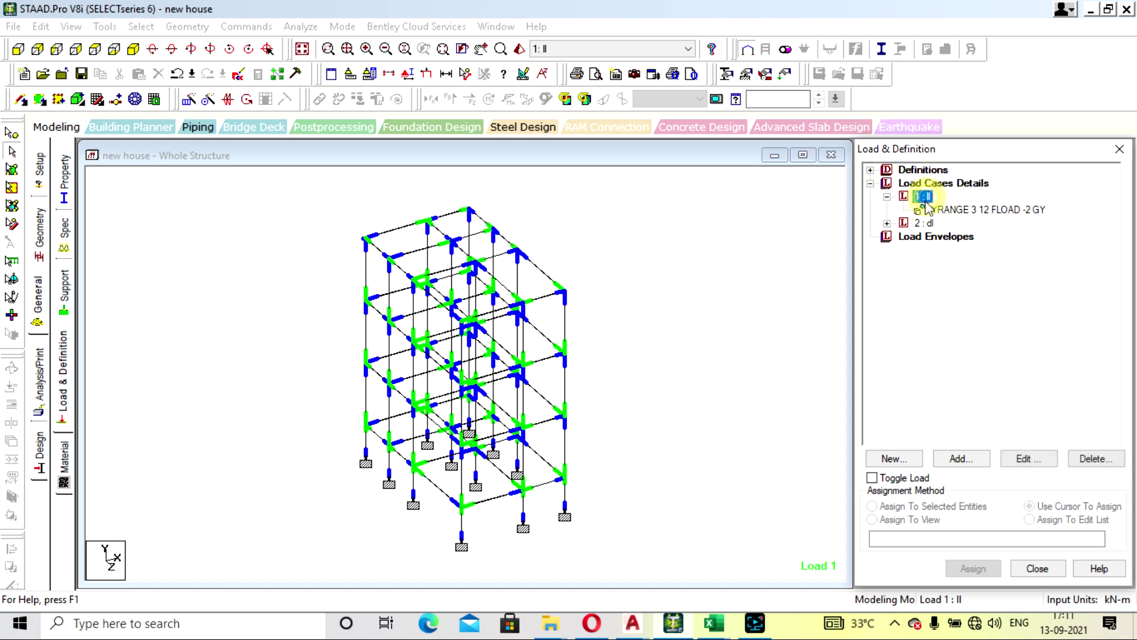
pyautogui.press('Delete')
pyautogui.press('Return')
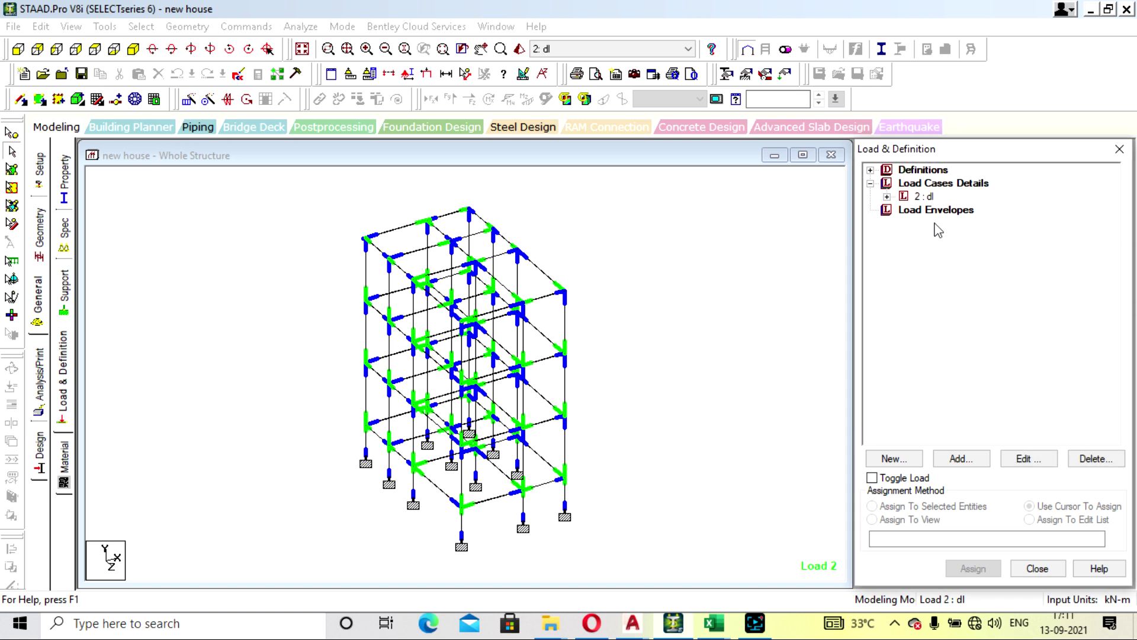
pyautogui.press('Delete')
pyautogui.press('Return')
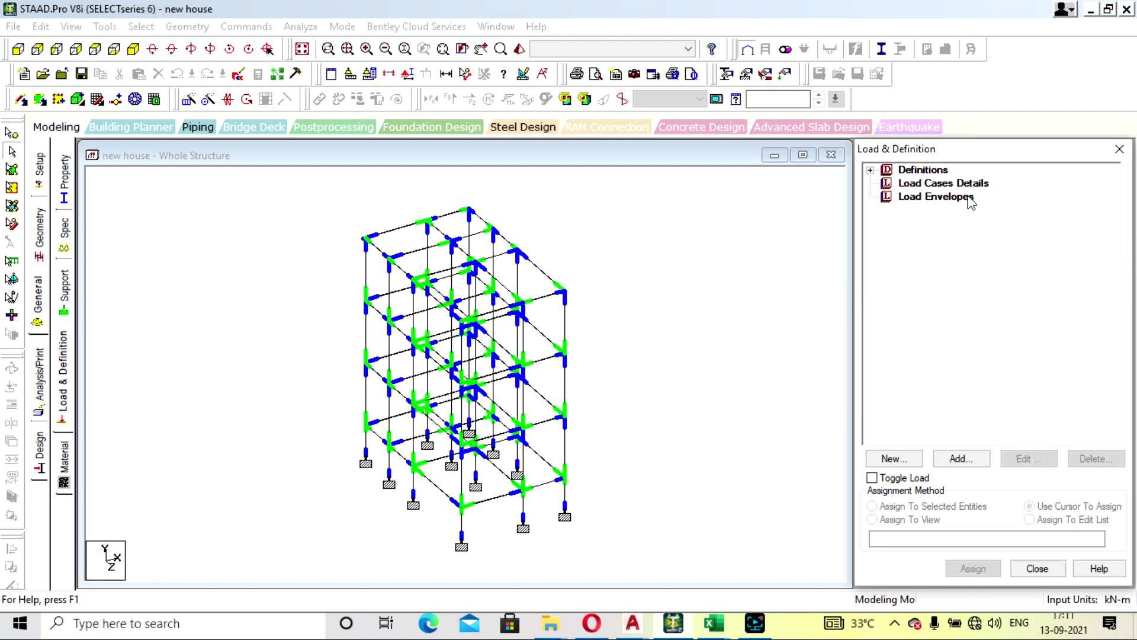
# Step: Add primary load case 1 with loading type Dead and the title DL
pyautogui.click(957, 183)
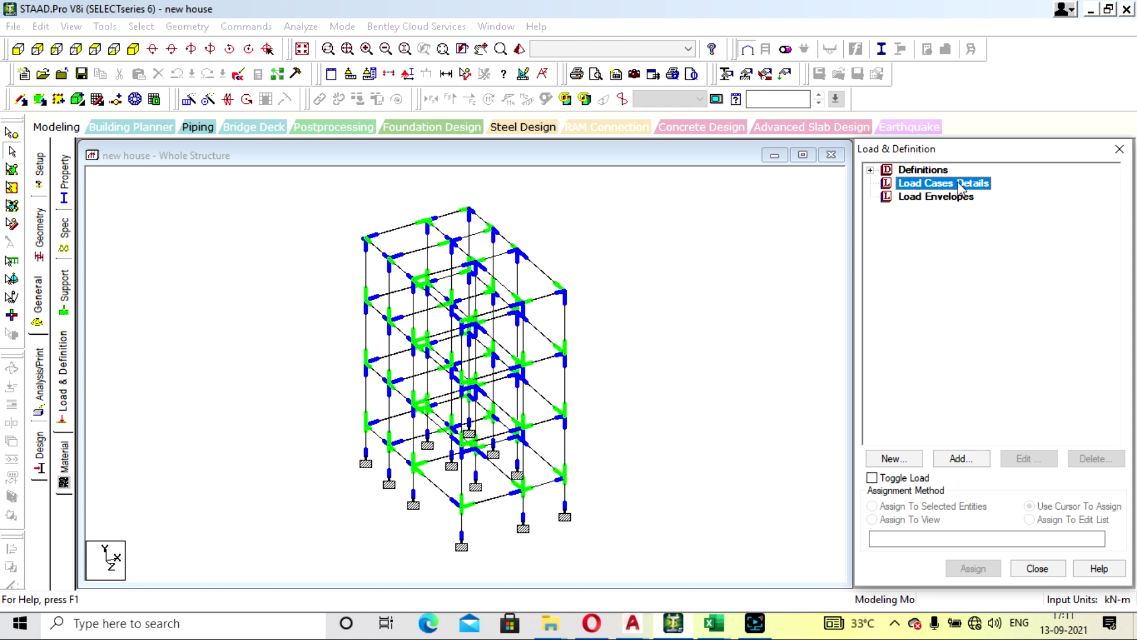
pyautogui.click(960, 459)
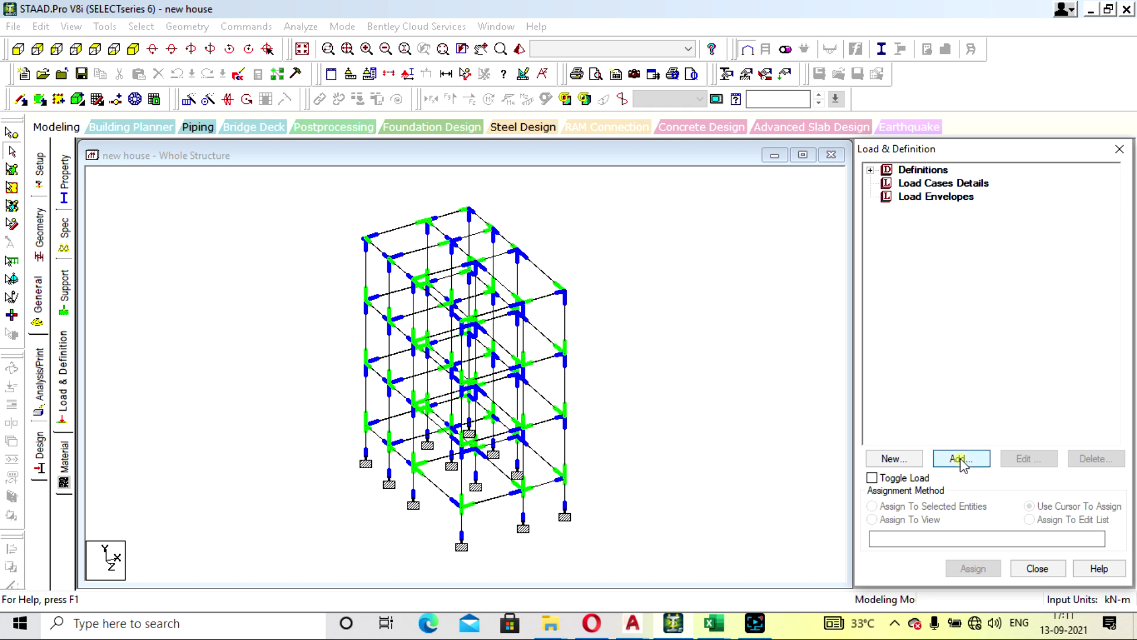
pyautogui.click(649, 219)
pyautogui.click(649, 220)
pyautogui.moveTo(424, 281); pyautogui.dragTo(514, 280)
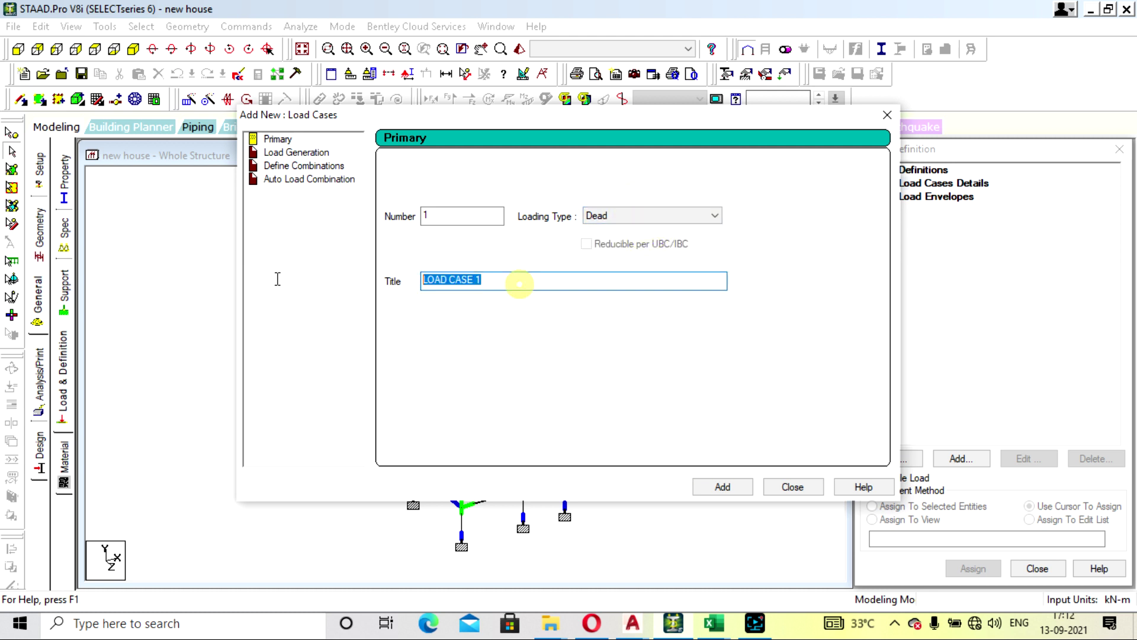
pyautogui.write('DL')
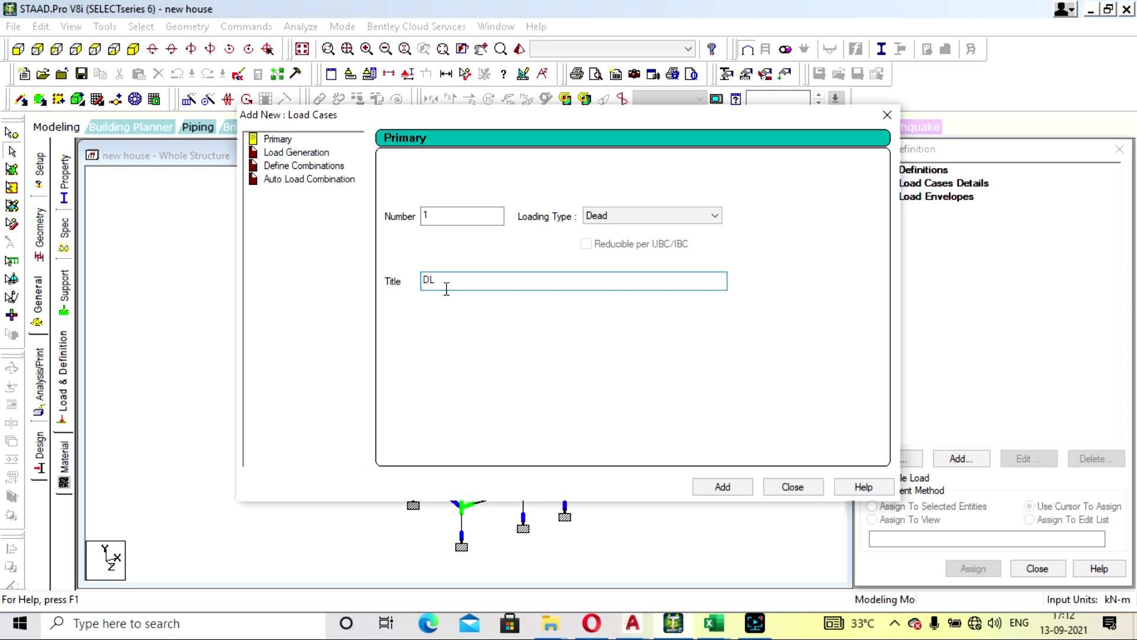
pyautogui.click(720, 491)
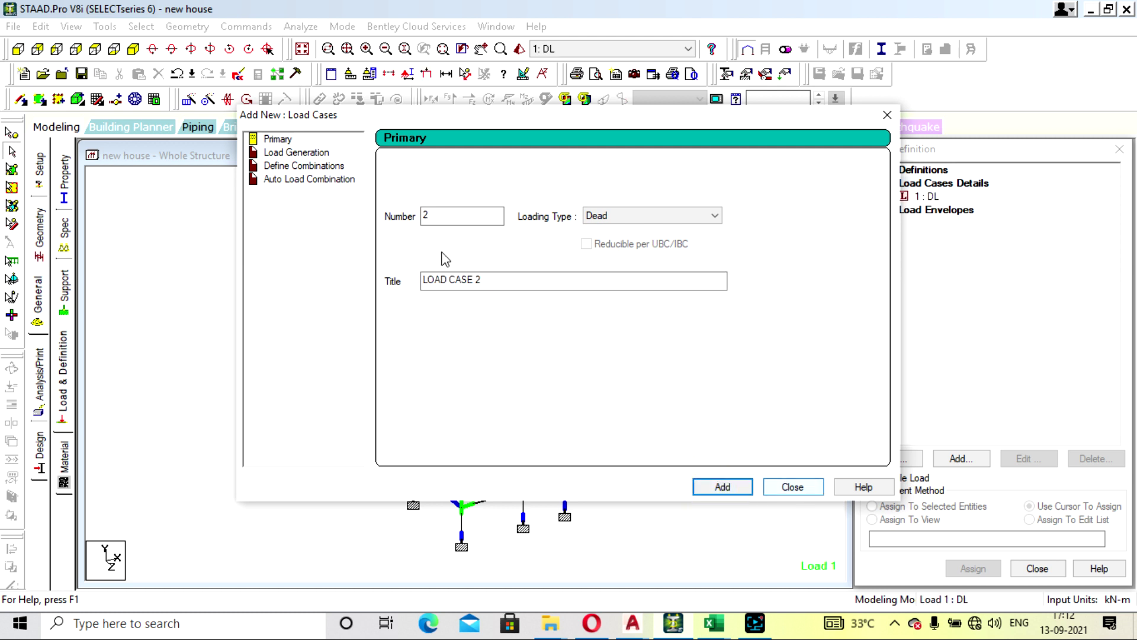
# Step: Add primary load case 2 with loading type Live and the title LL, and finish adding load cases
pyautogui.click(590, 215)
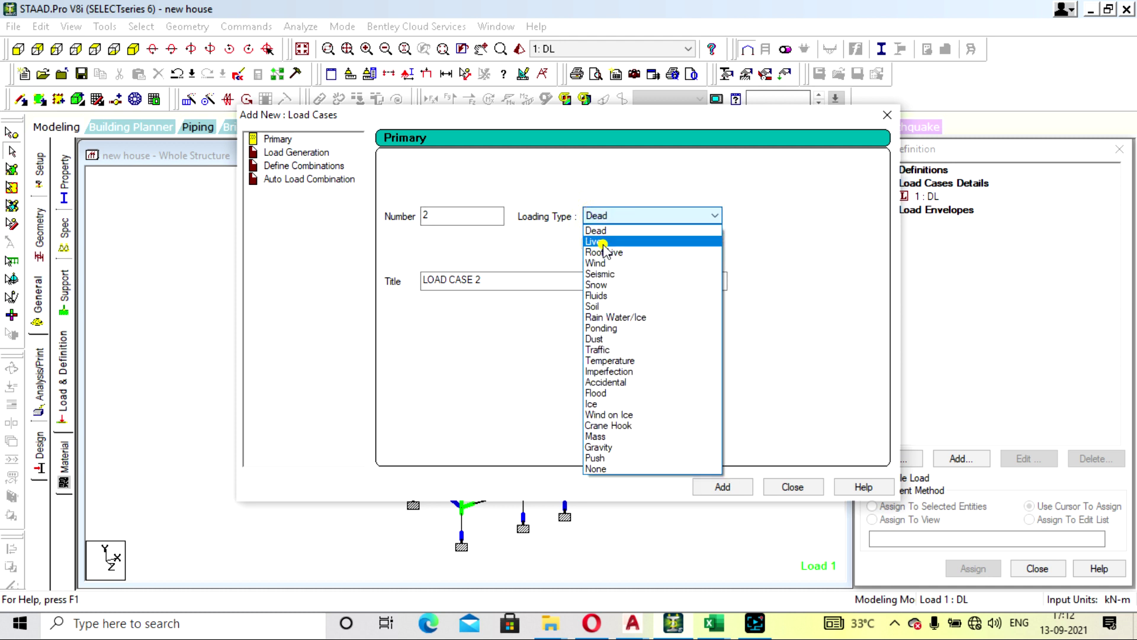
pyautogui.click(603, 244)
pyautogui.moveTo(526, 282); pyautogui.dragTo(340, 279)
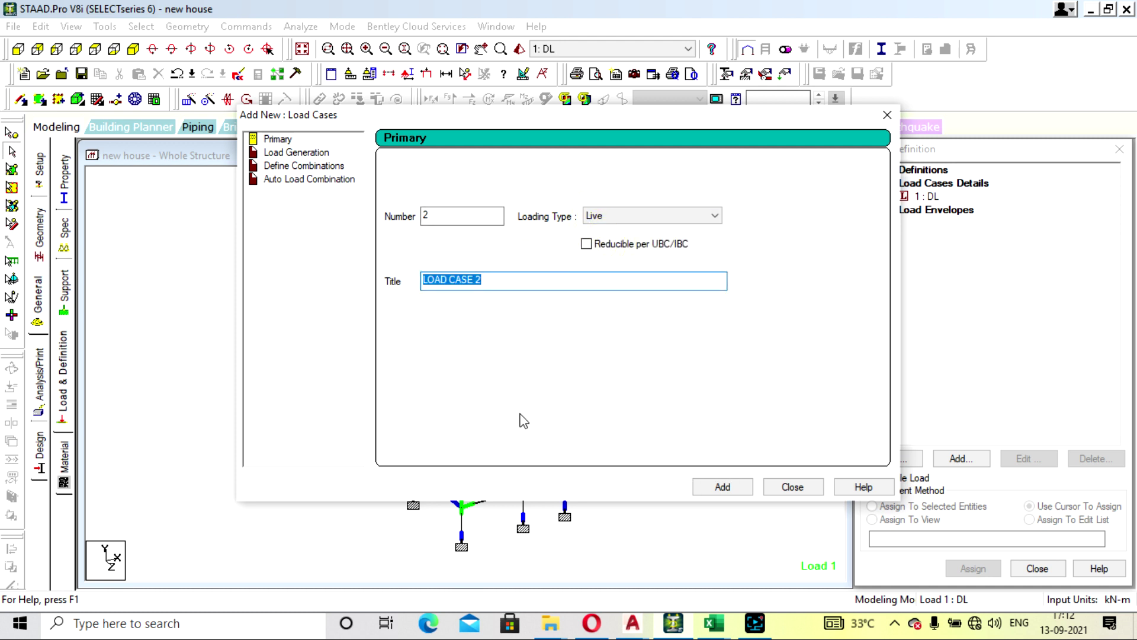
pyautogui.write('L')
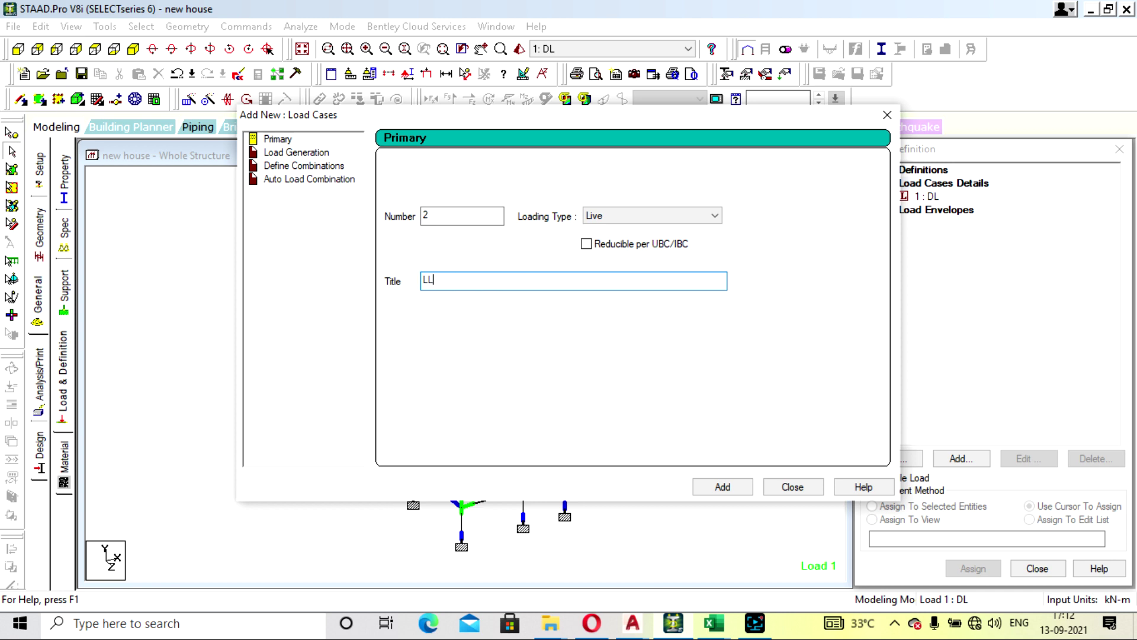
pyautogui.write('L')
pyautogui.click(726, 486)
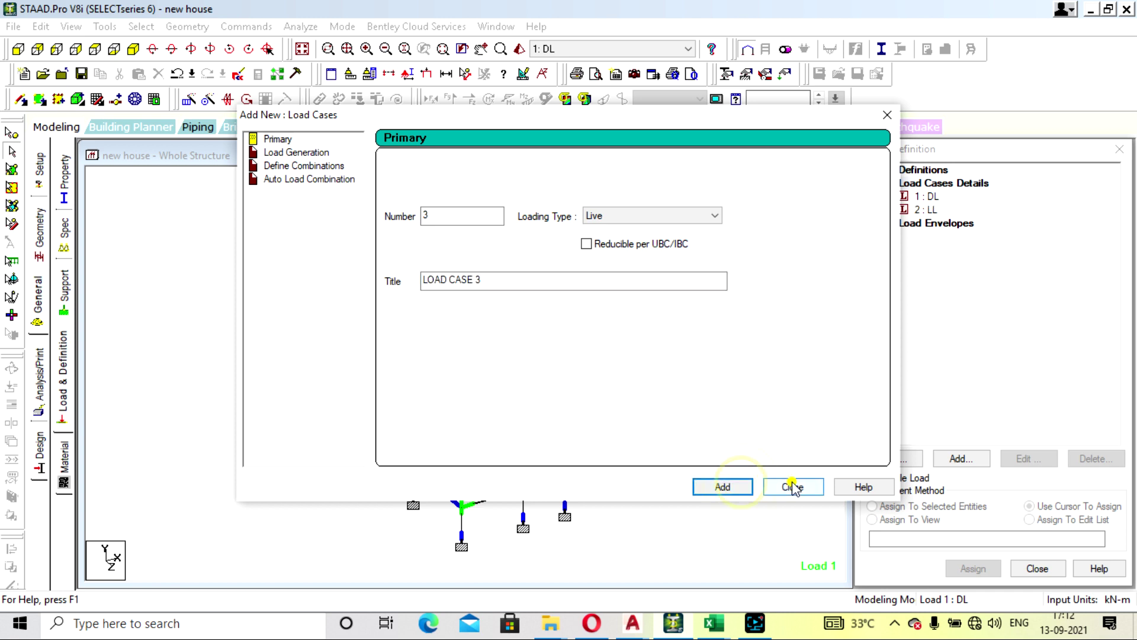
pyautogui.click(792, 486)
# Step: Open a new uniform force member load for the DL load case, with its W1 value ready for entry
pyautogui.click(925, 196)
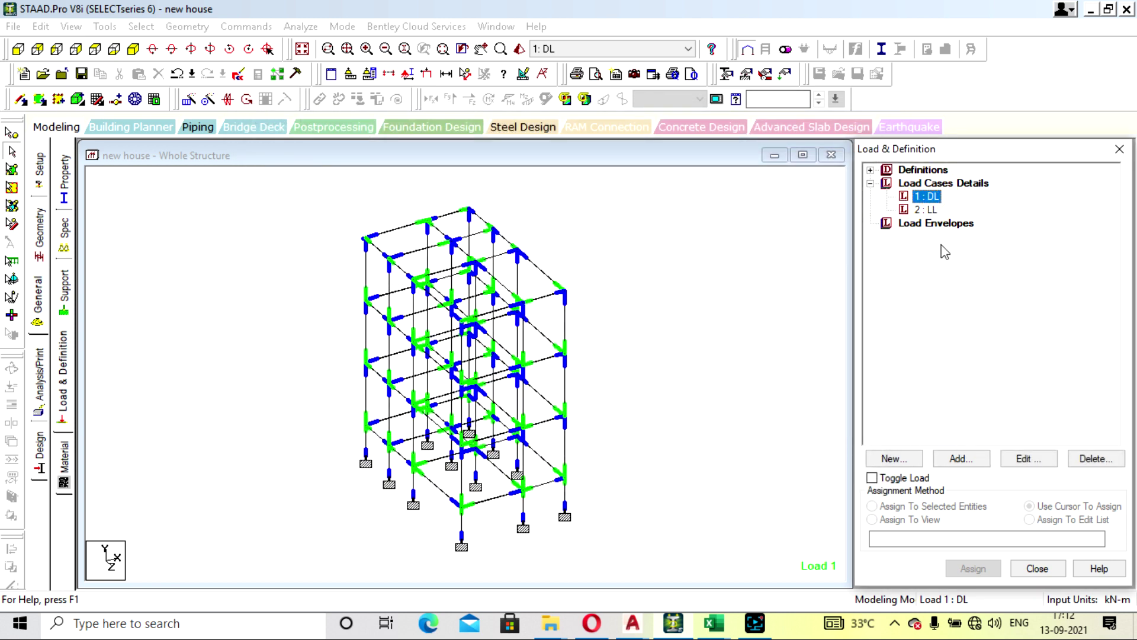
pyautogui.click(964, 461)
pyautogui.doubleClick(927, 198)
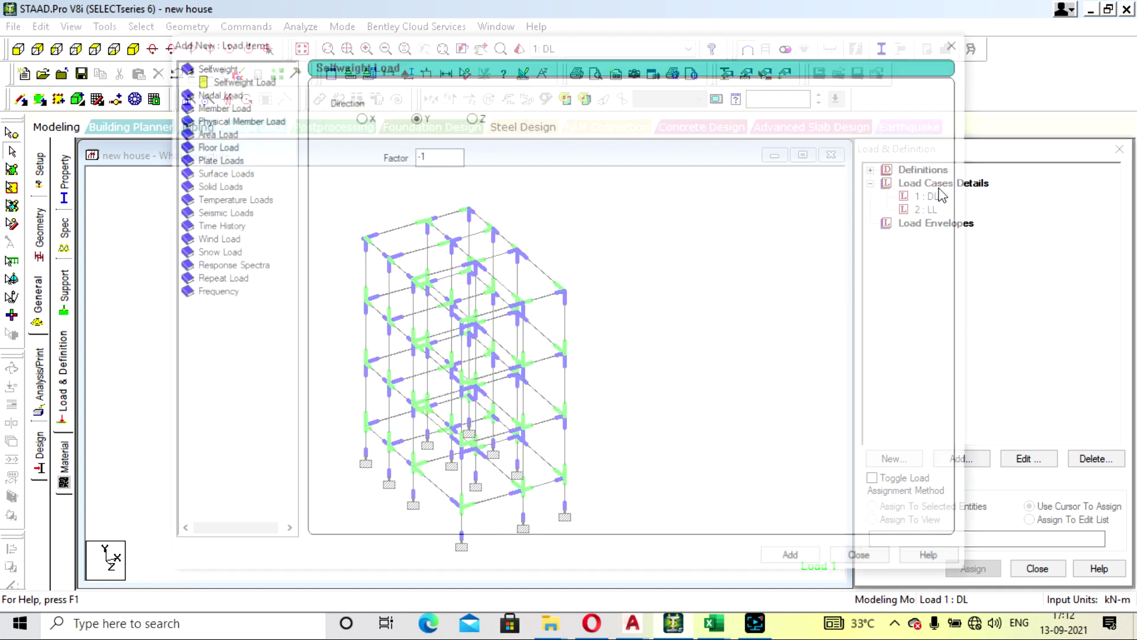
pyautogui.moveTo(786, 41); pyautogui.dragTo(597, 49)
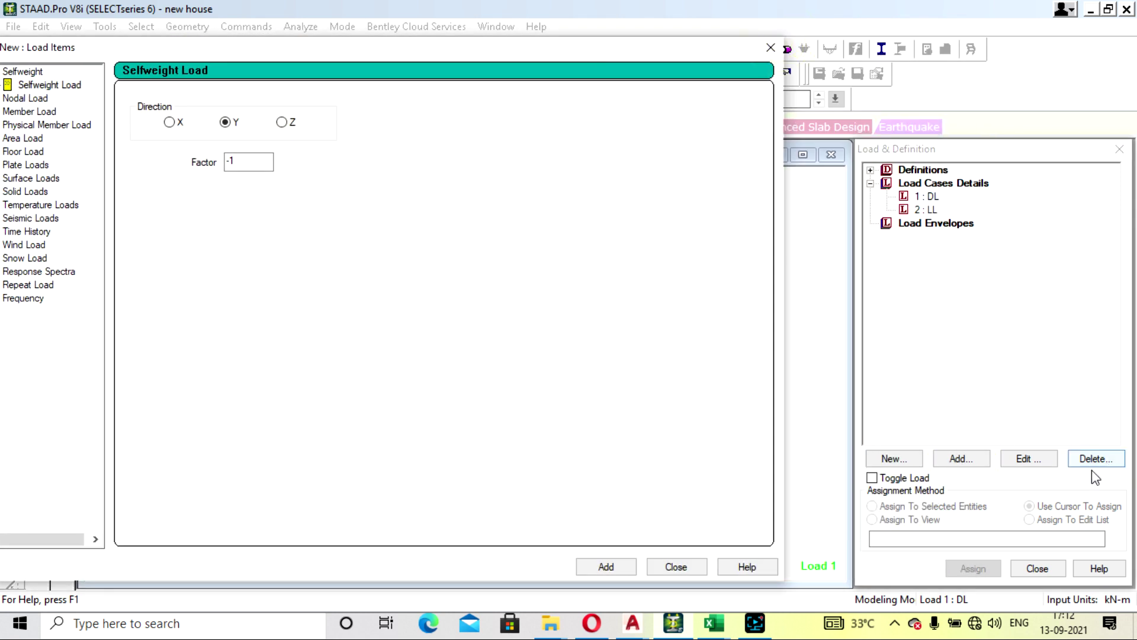
pyautogui.moveTo(502, 53); pyautogui.dragTo(652, 56)
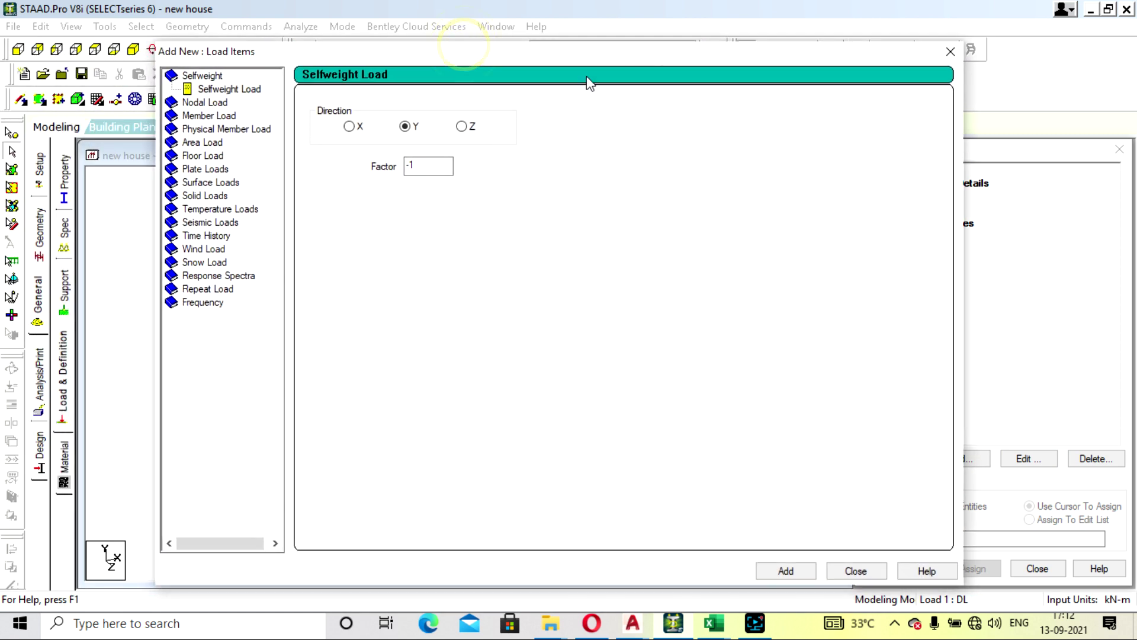
pyautogui.click(218, 116)
pyautogui.moveTo(487, 51); pyautogui.dragTo(754, 109)
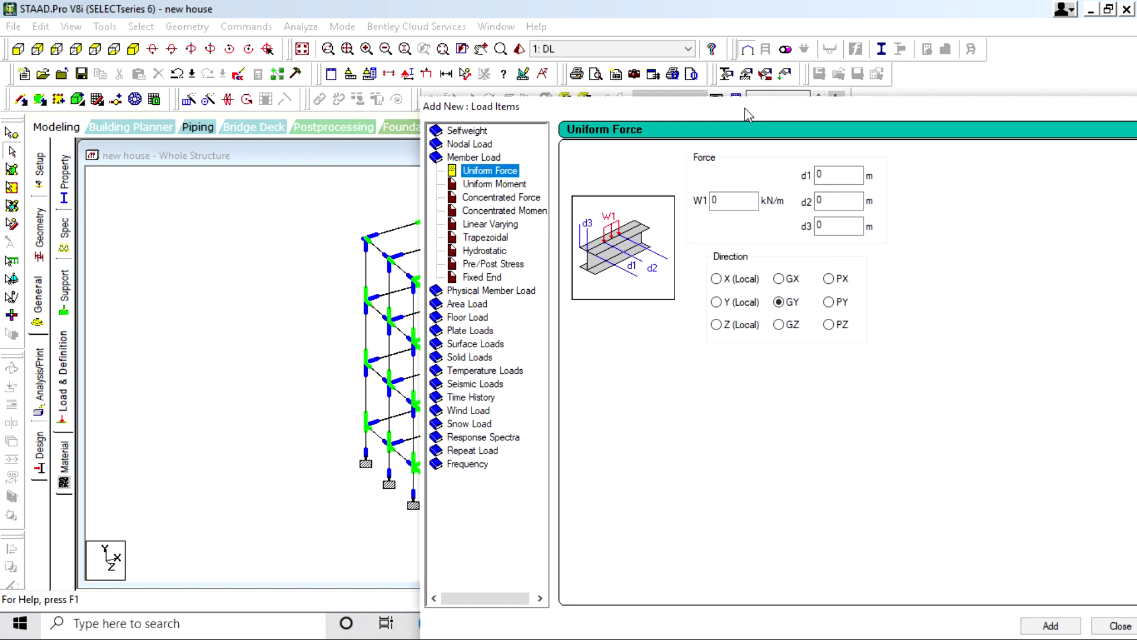
pyautogui.moveTo(552, 111); pyautogui.dragTo(622, 111)
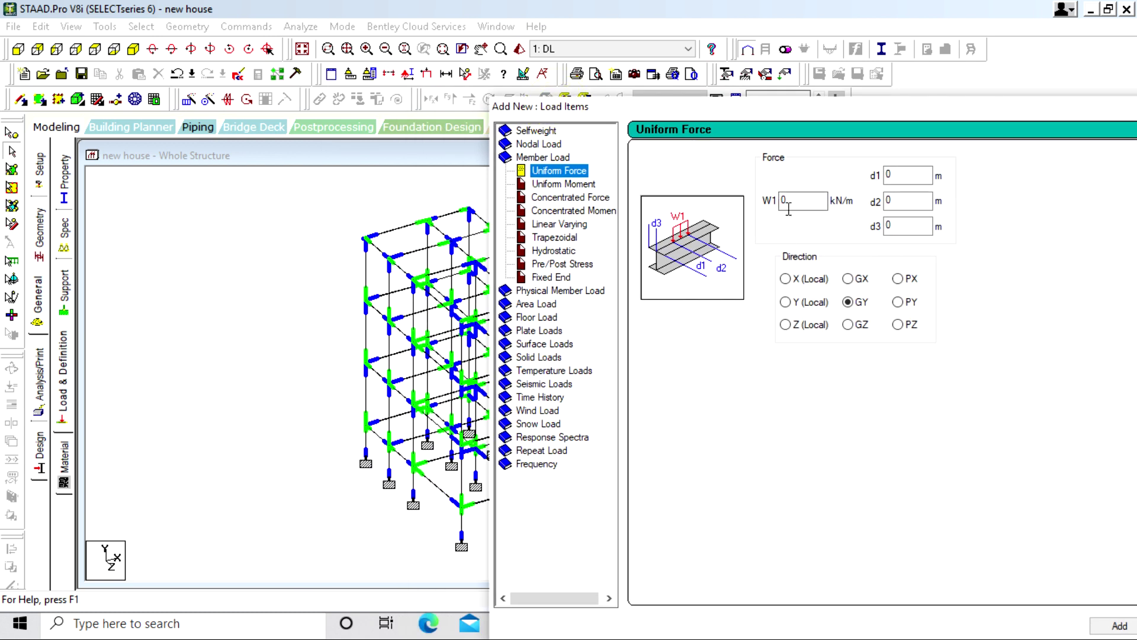
pyautogui.click(808, 199)
pyautogui.moveTo(808, 200); pyautogui.dragTo(702, 208)
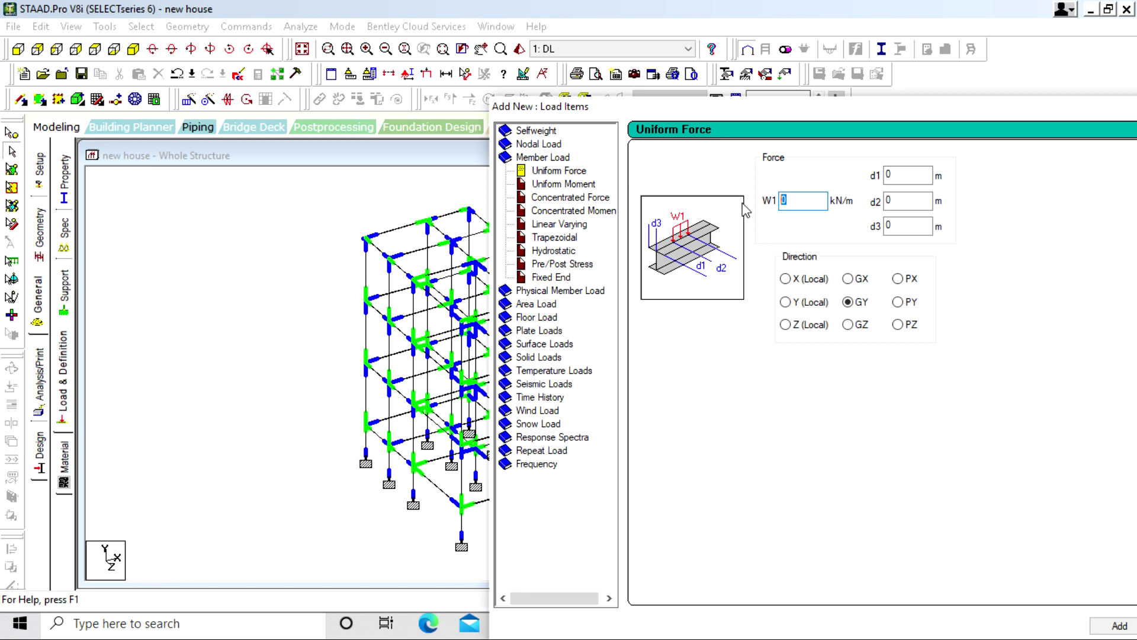
pyautogui.moveTo(792, 110); pyautogui.dragTo(679, 72)
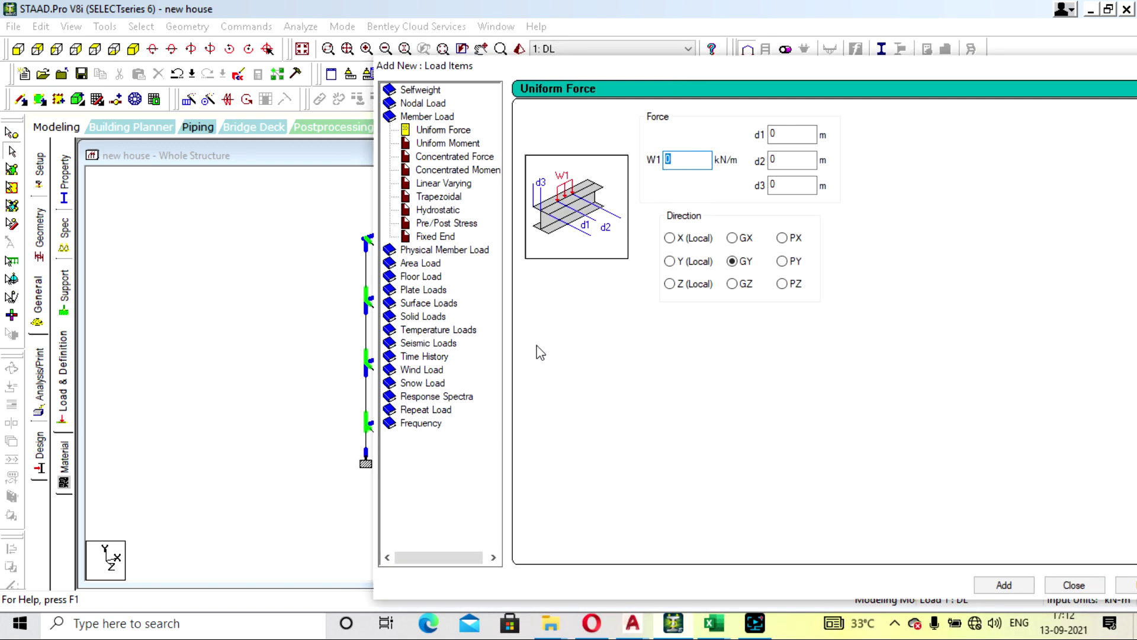
# Step: Switch to the PLOT 2X70 workbook in Excel and review the wall loading table on the BEAM UDL DL sheet
pyautogui.click(714, 622)
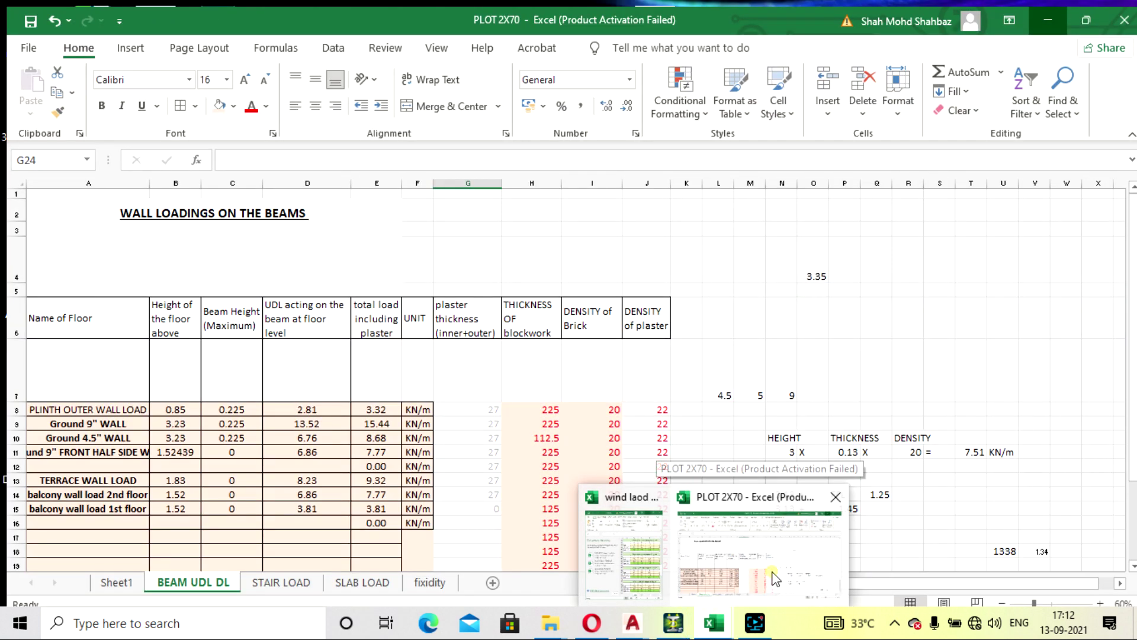
pyautogui.click(776, 578)
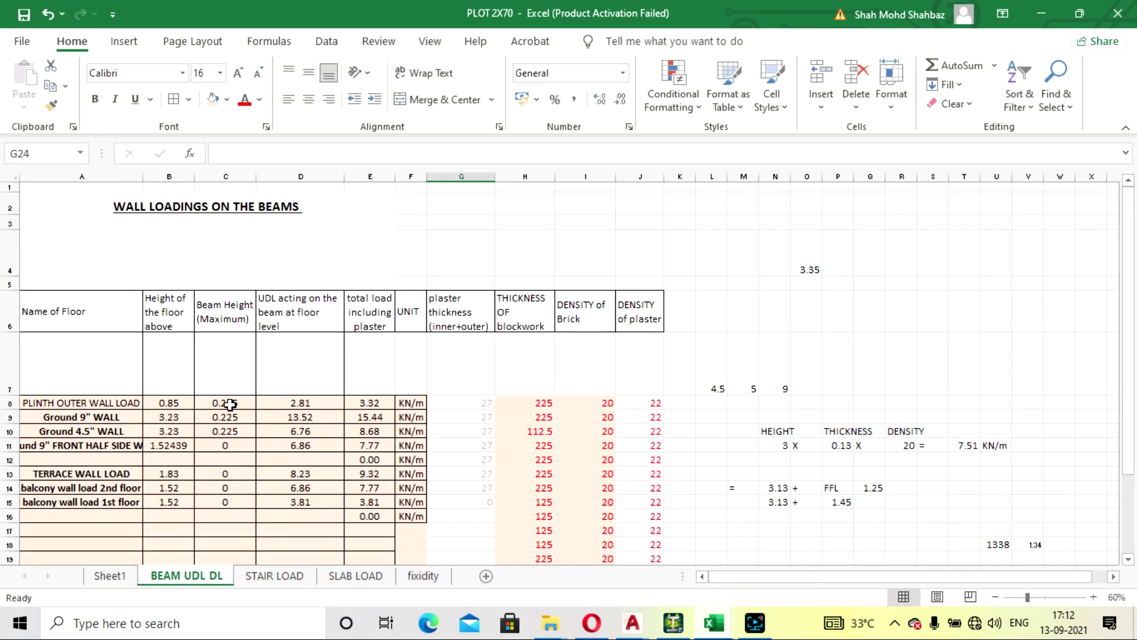
pyautogui.scroll(-1, 230, 404)
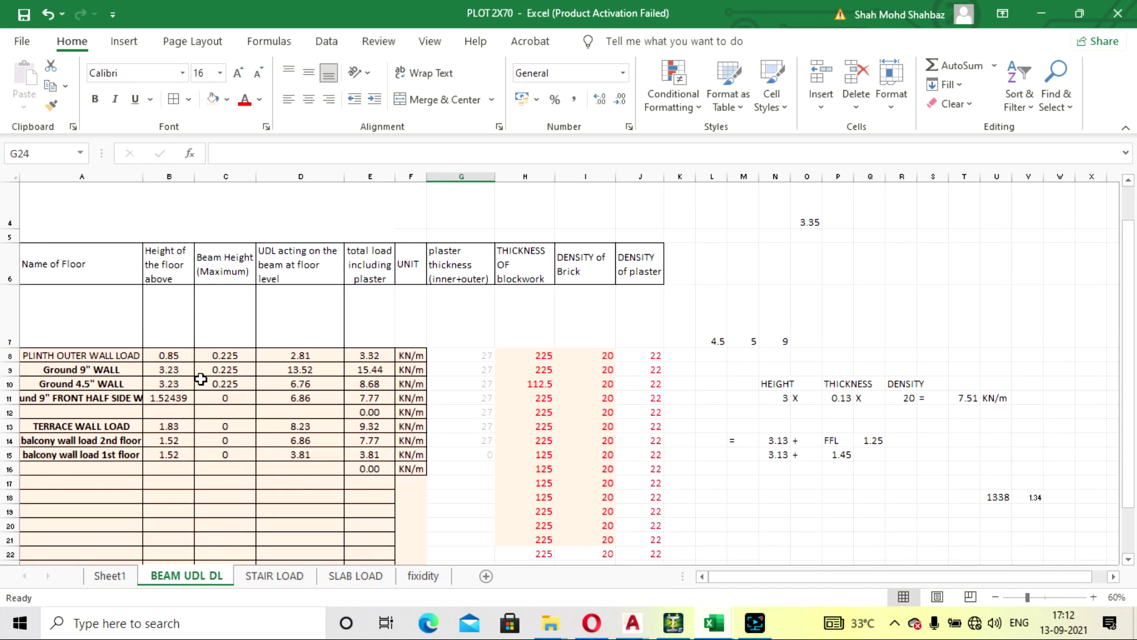
pyautogui.scroll(-2, 202, 381)
pyautogui.scroll(2, 198, 376)
pyautogui.click(746, 262)
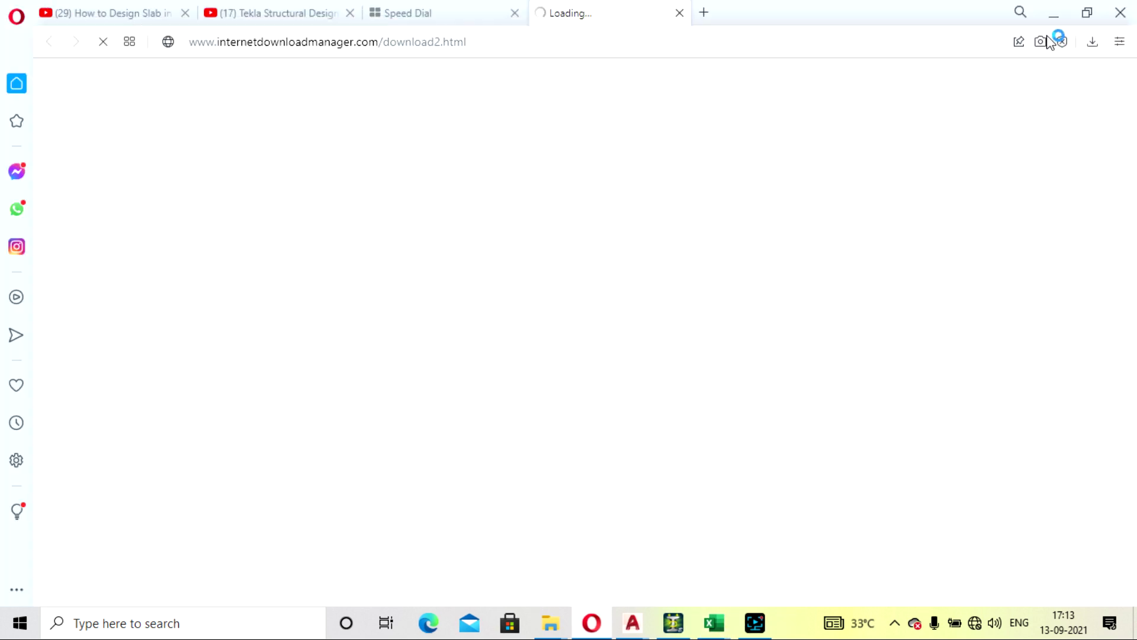
pyautogui.click(1054, 16)
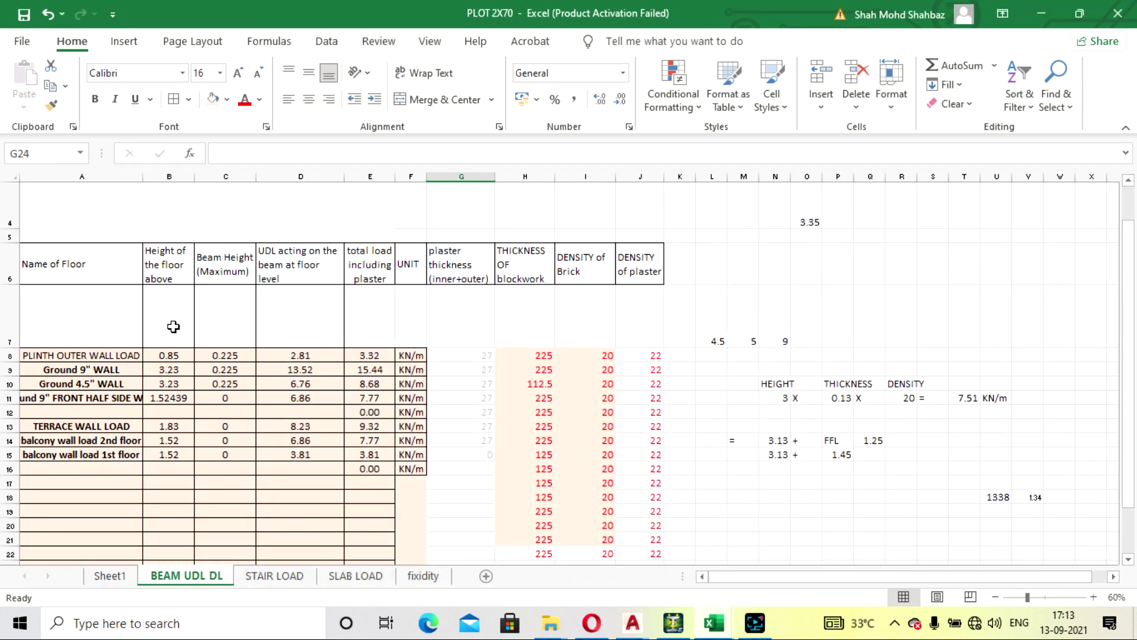
# Step: Examine the floor height, beam height and UDL formula in the Ground 9" WALL row
pyautogui.click(175, 372)
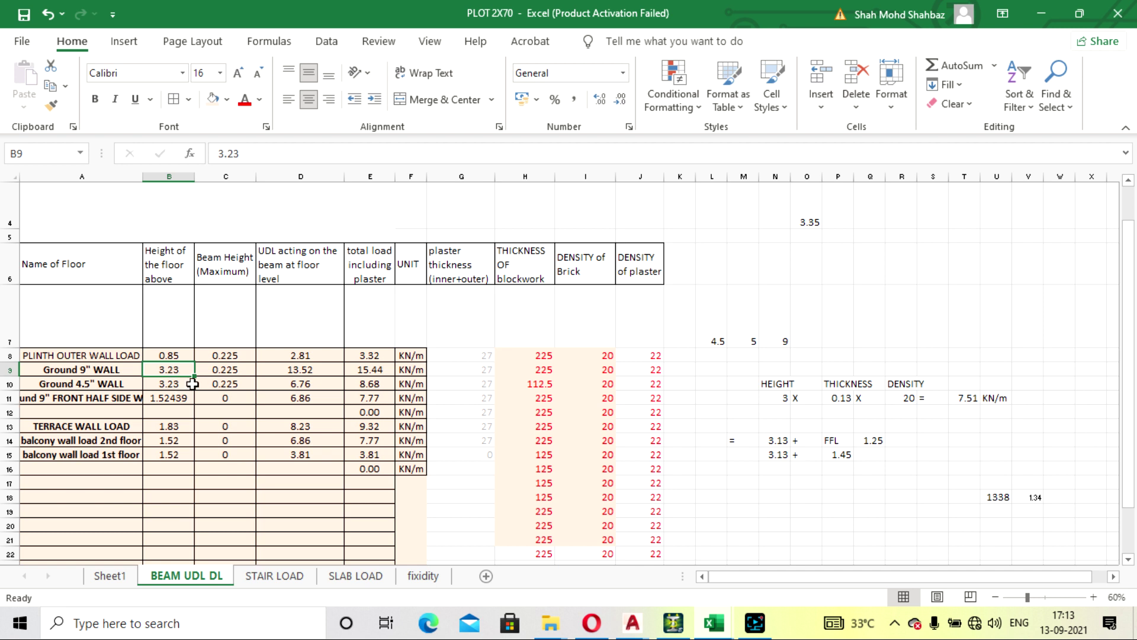
pyautogui.click(244, 369)
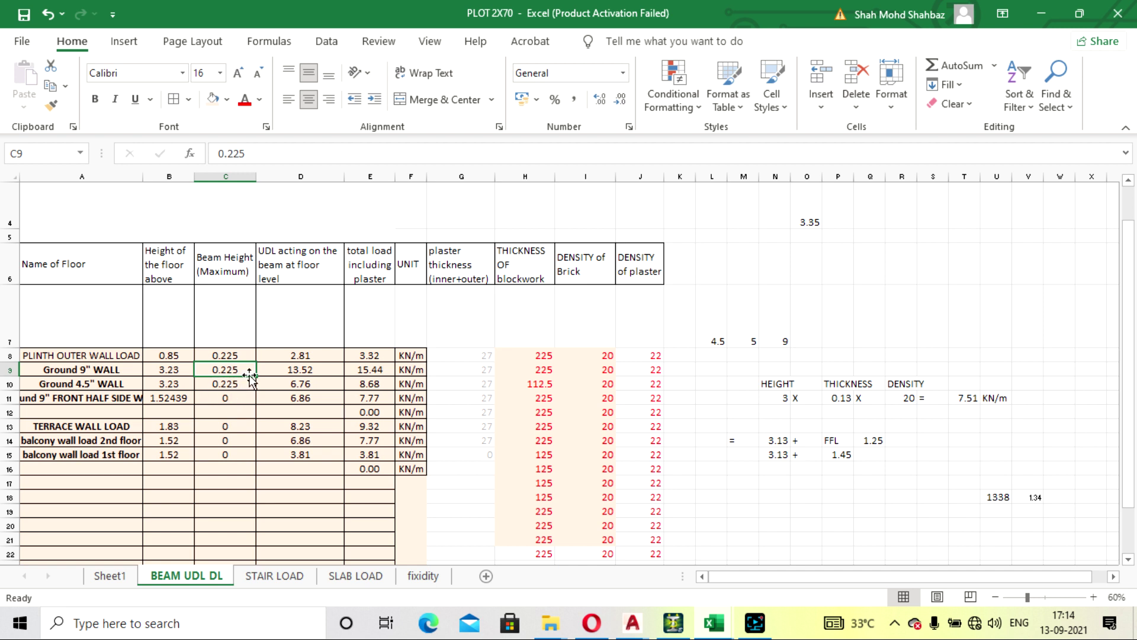
pyautogui.click(326, 369)
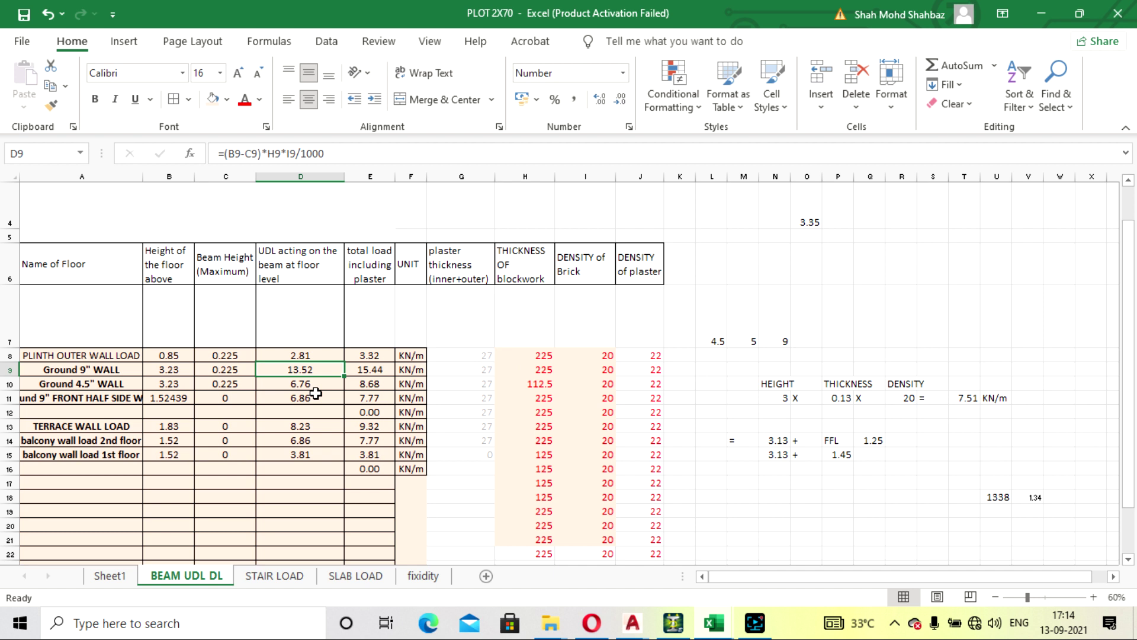
# Step: Check the Ground 9" WALL total load including plaster, return to STAAD.Pro and add a -15 kN/m uniform force in GY to DL
pyautogui.click(366, 372)
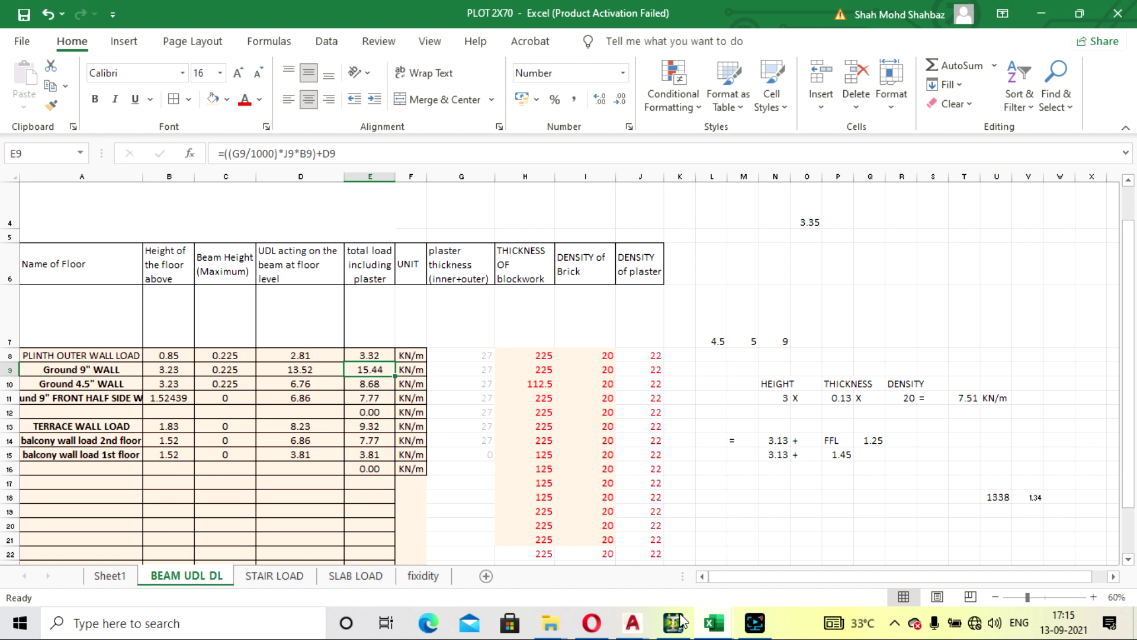
pyautogui.click(1042, 13)
pyautogui.click(774, 370)
pyautogui.click(467, 333)
pyautogui.moveTo(673, 71)
pyautogui.mouseDown()
pyautogui.moveTo(555, 92)
pyautogui.moveTo(669, 82)
pyautogui.mouseUp()
pyautogui.click(675, 168)
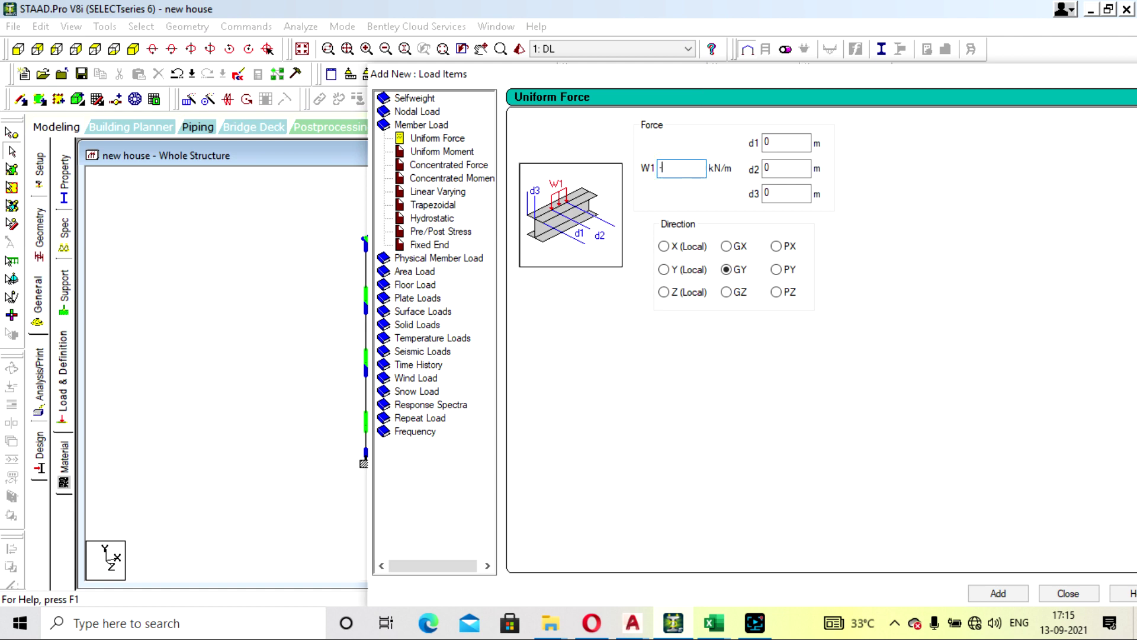
pyautogui.moveTo(812, 67); pyautogui.dragTo(529, 19)
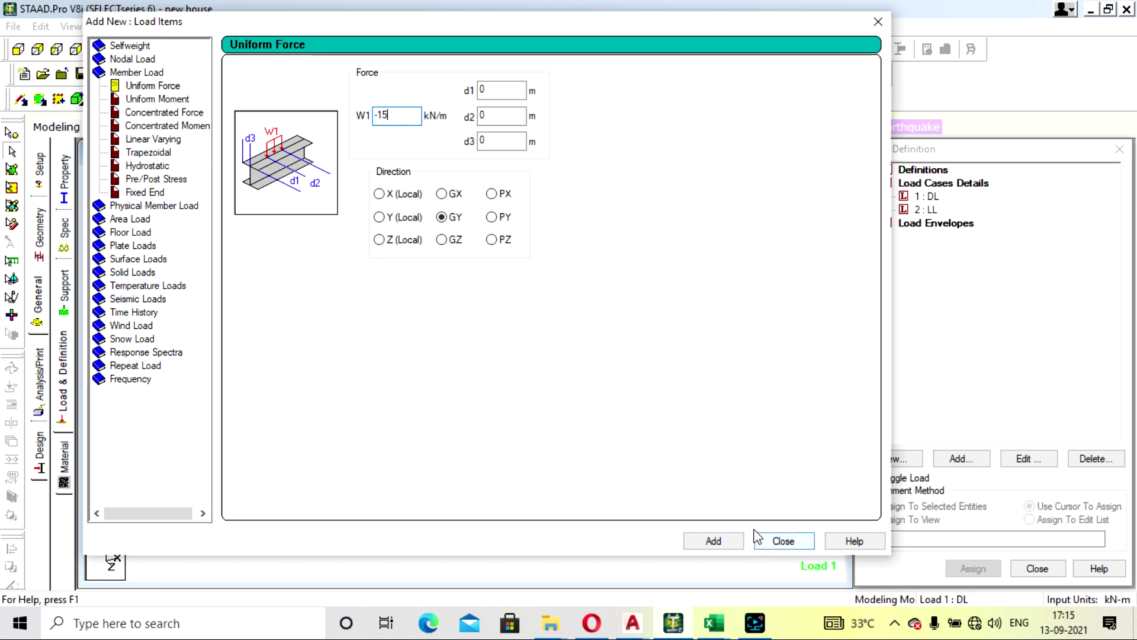
pyautogui.click(707, 548)
# Step: Check the wall loads in the PLOT 2X70 workbook again, return to STAAD.Pro and add a -8 kN/m uniform force in GY to DL
pyautogui.moveTo(409, 115); pyautogui.dragTo(352, 112)
pyautogui.click(714, 623)
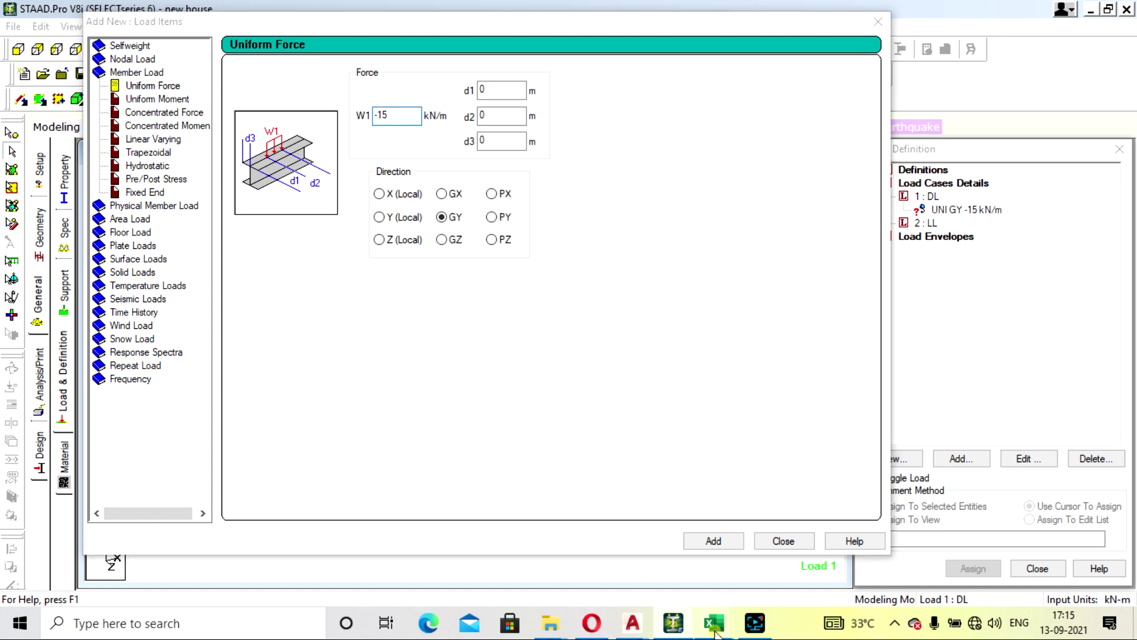
pyautogui.click(717, 562)
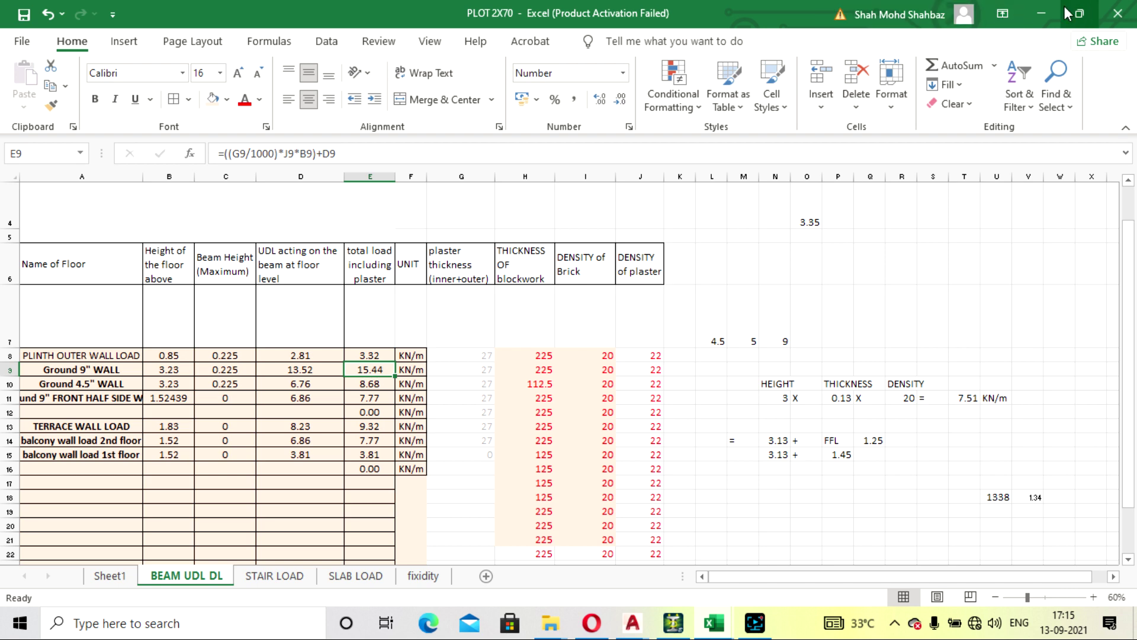
pyautogui.click(1041, 13)
pyautogui.write('-8')
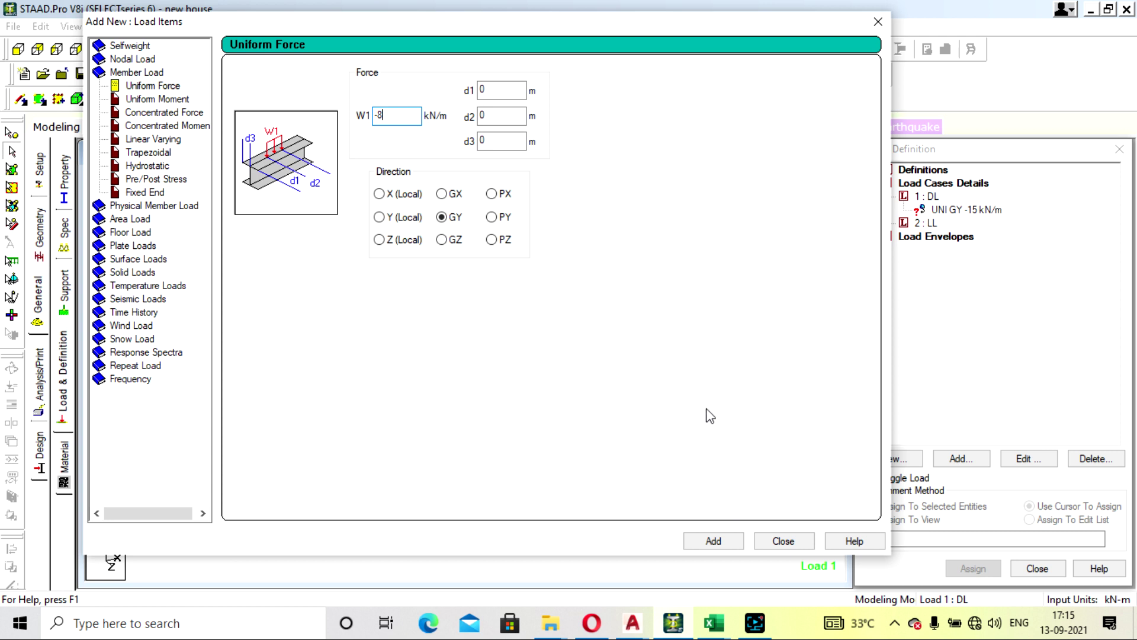
pyautogui.click(708, 541)
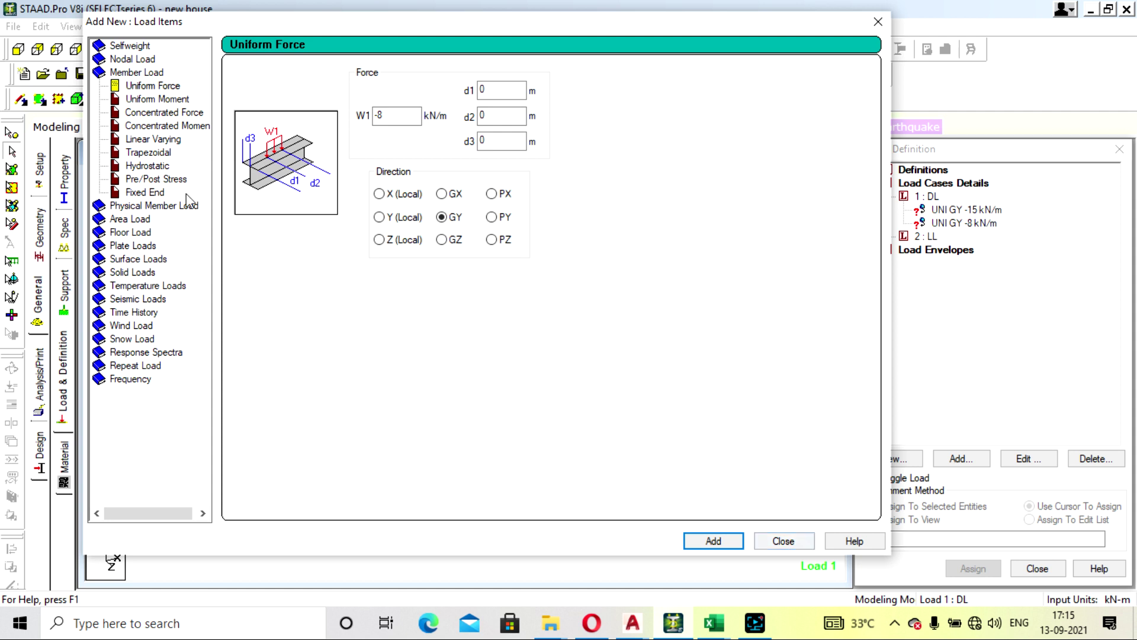
pyautogui.click(132, 232)
pyautogui.doubleClick(288, 152)
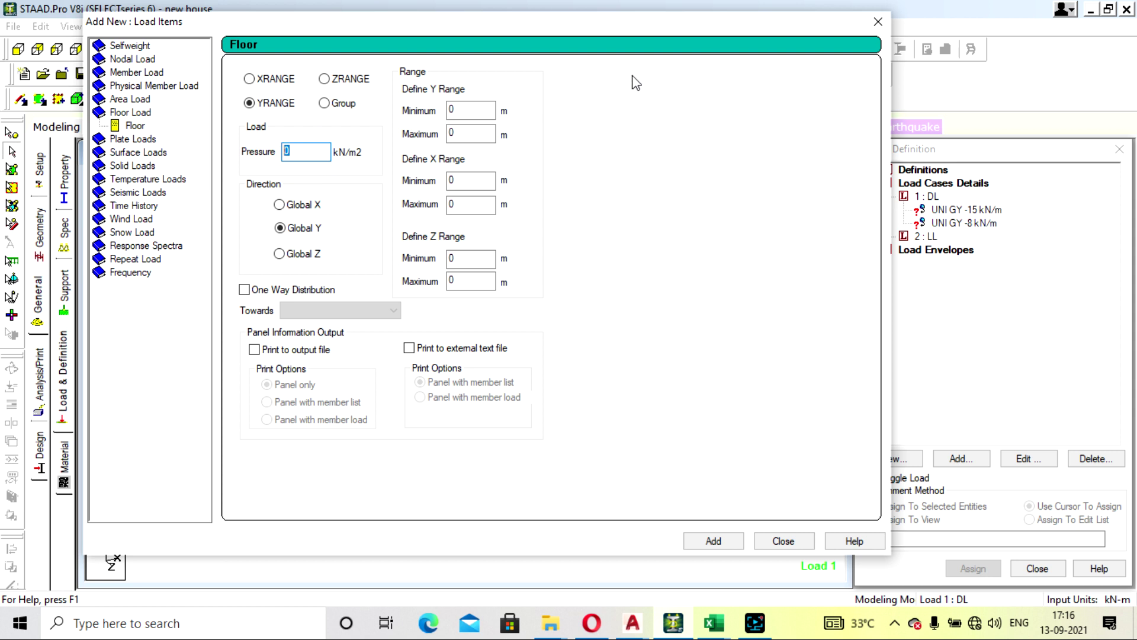
pyautogui.moveTo(602, 45); pyautogui.dragTo(655, 461)
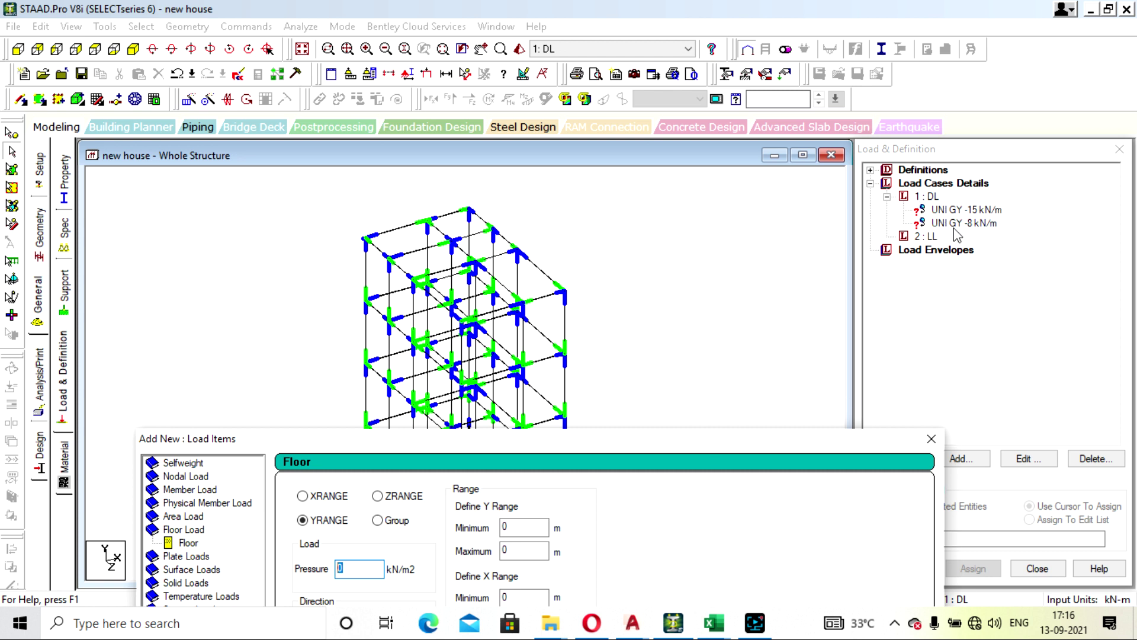
pyautogui.moveTo(673, 443); pyautogui.dragTo(673, 368)
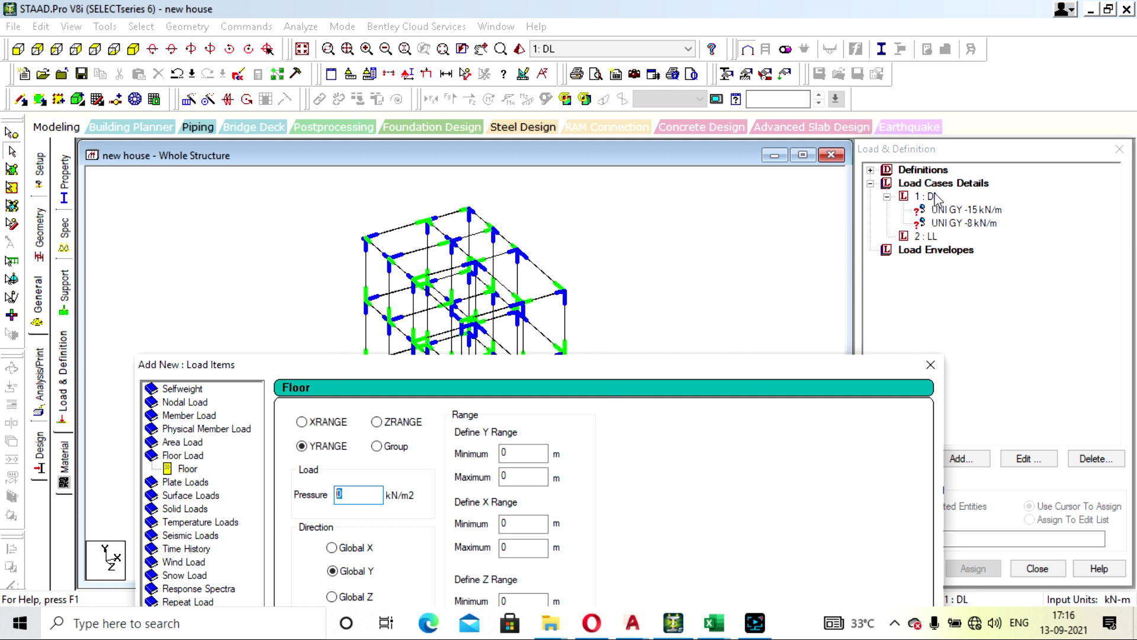
# Step: Add a selfweight load in the Y direction with factor -1 to the DL load case
pyautogui.moveTo(676, 363); pyautogui.dragTo(577, 96)
pyautogui.click(100, 119)
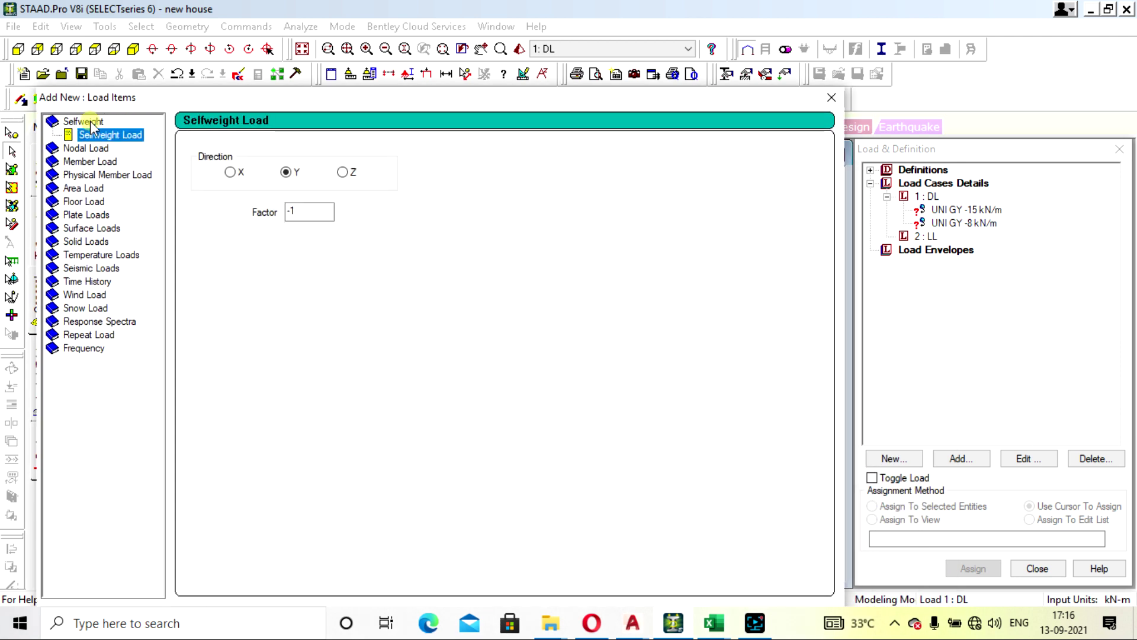
pyautogui.moveTo(423, 98); pyautogui.dragTo(419, 14)
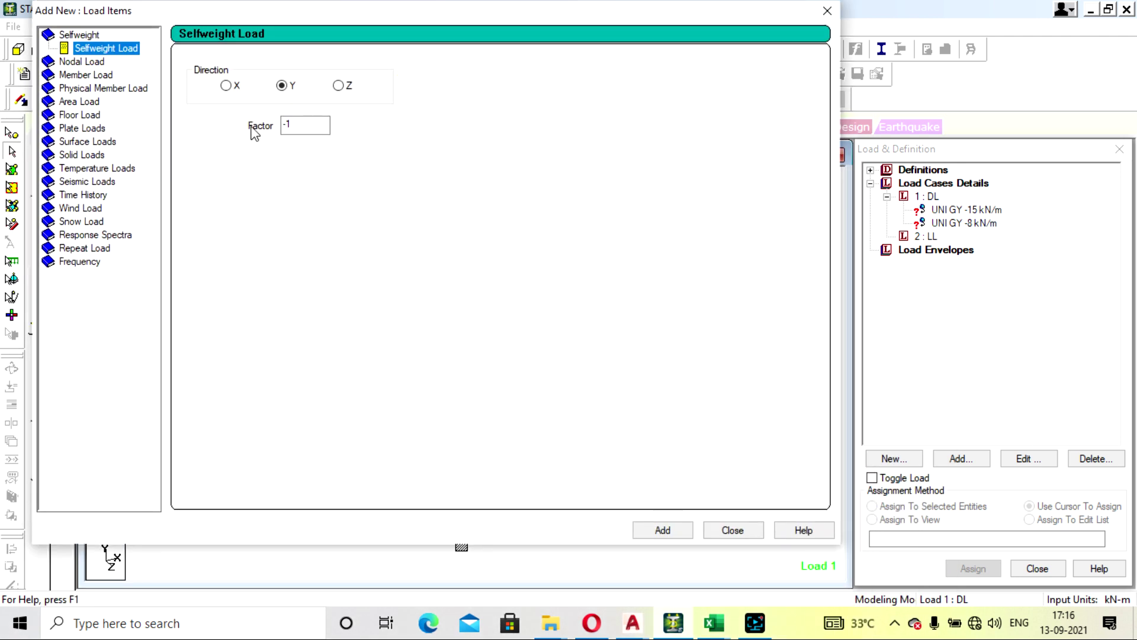
pyautogui.click(662, 531)
pyautogui.moveTo(601, 13); pyautogui.dragTo(577, 364)
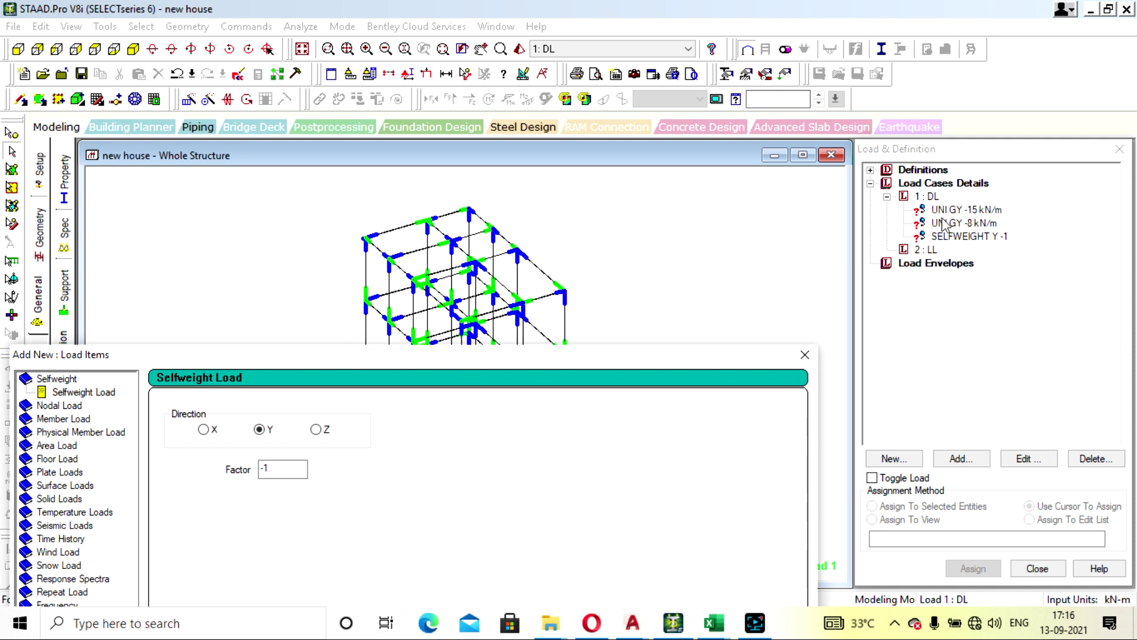
# Step: Open a new floor load for the DL load case, with its pressure value ready for entry
pyautogui.moveTo(524, 362); pyautogui.dragTo(668, 104)
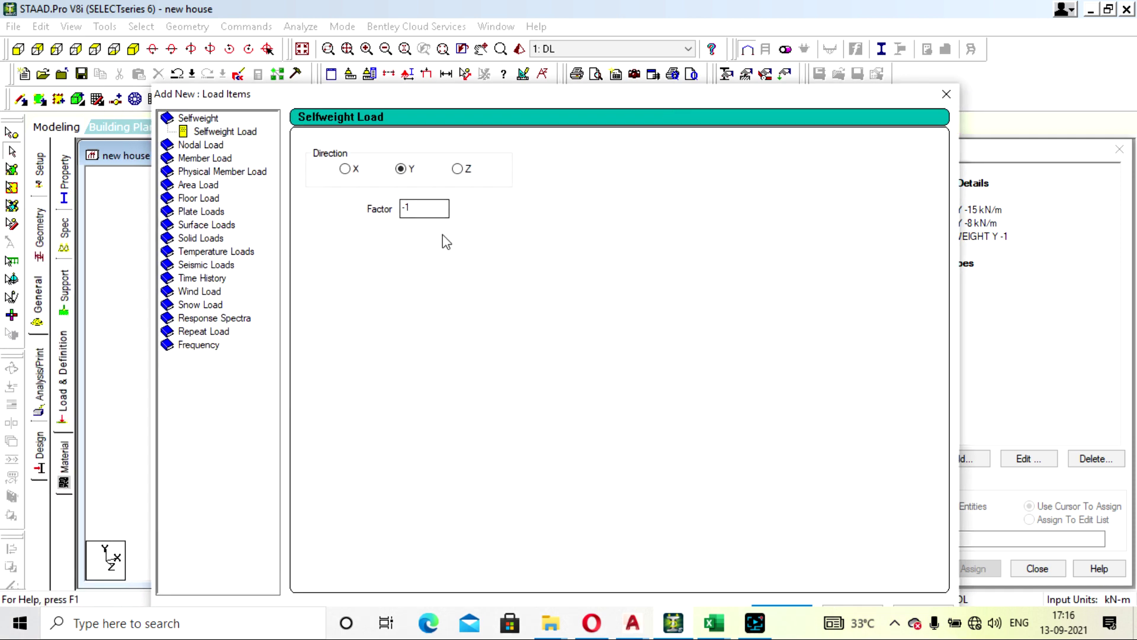
pyautogui.click(192, 211)
pyautogui.click(204, 212)
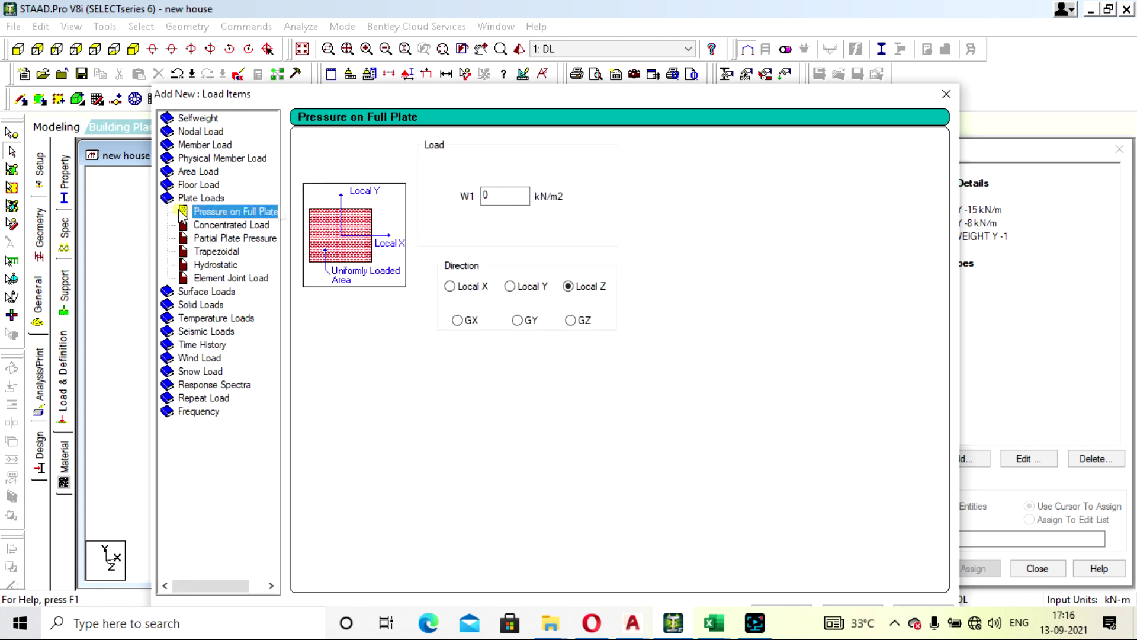
pyautogui.click(199, 184)
pyautogui.click(203, 198)
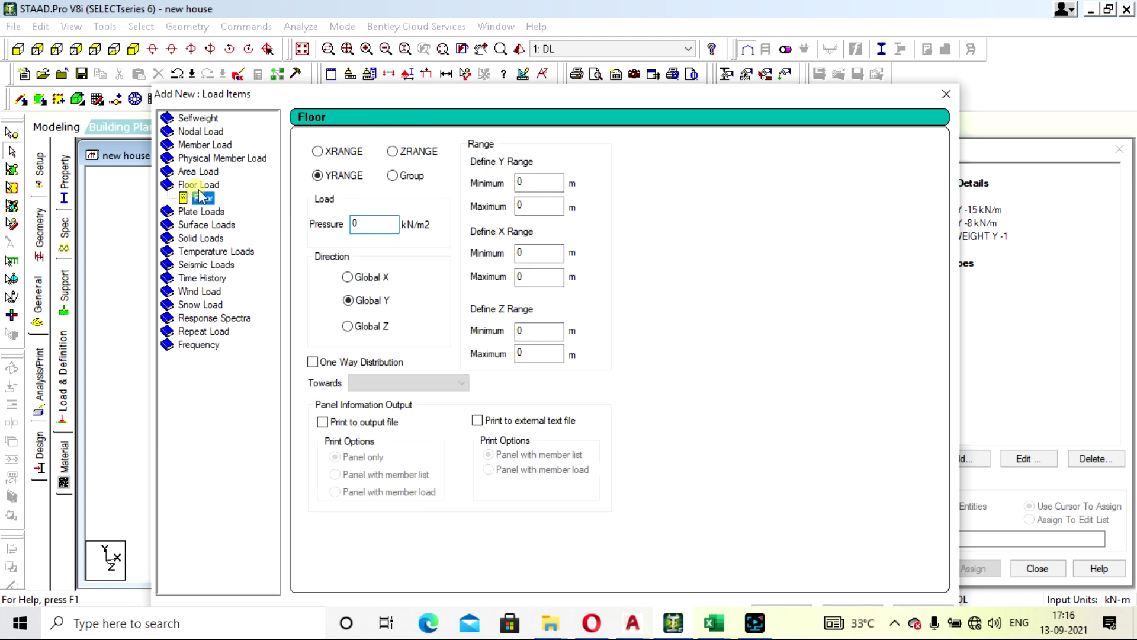
pyautogui.moveTo(635, 106); pyautogui.dragTo(782, 66)
pyautogui.doubleClick(521, 188)
# Step: Switch to the PLOT 2X70 workbook in Excel and review the floor slab loading on the SLAB LOAD sheet
pyautogui.moveTo(714, 622)
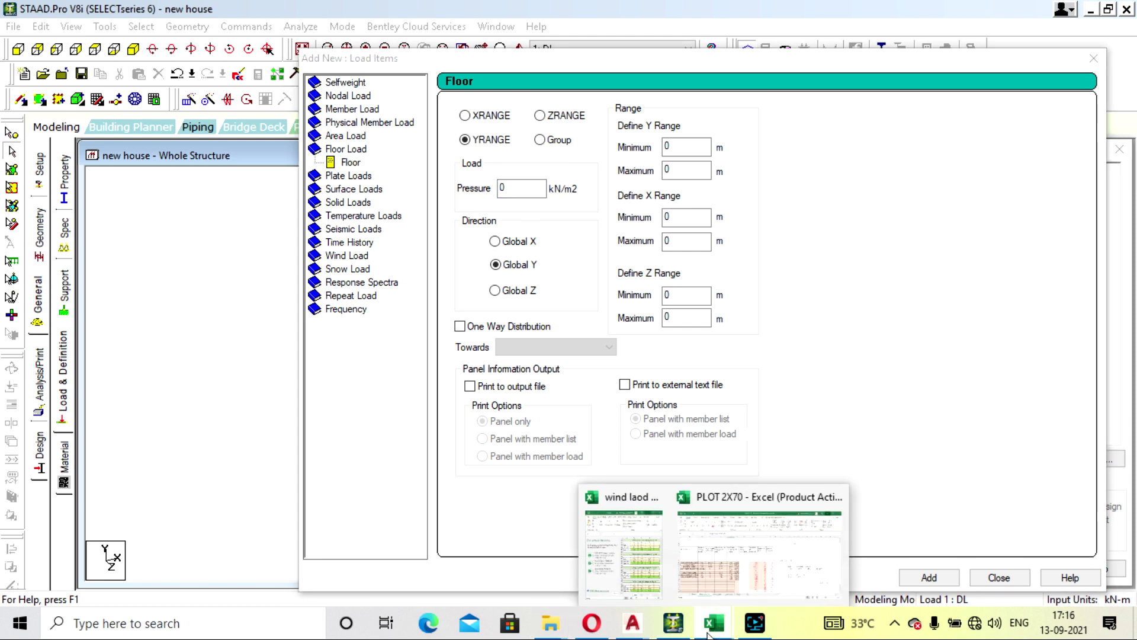
pyautogui.click(730, 574)
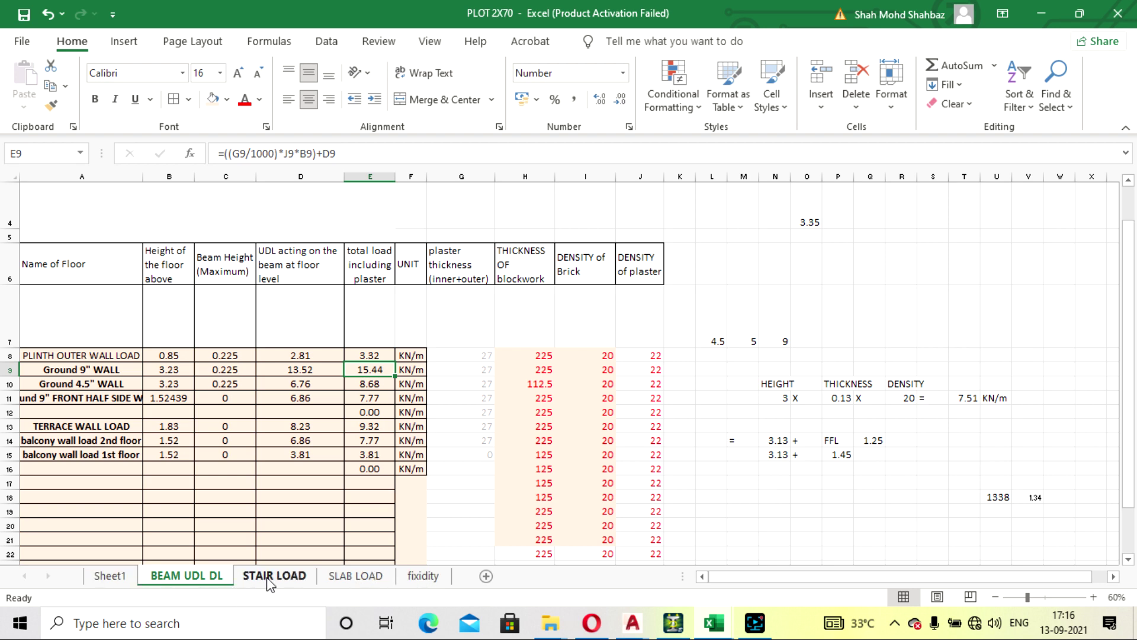
pyautogui.click(277, 577)
pyautogui.click(356, 577)
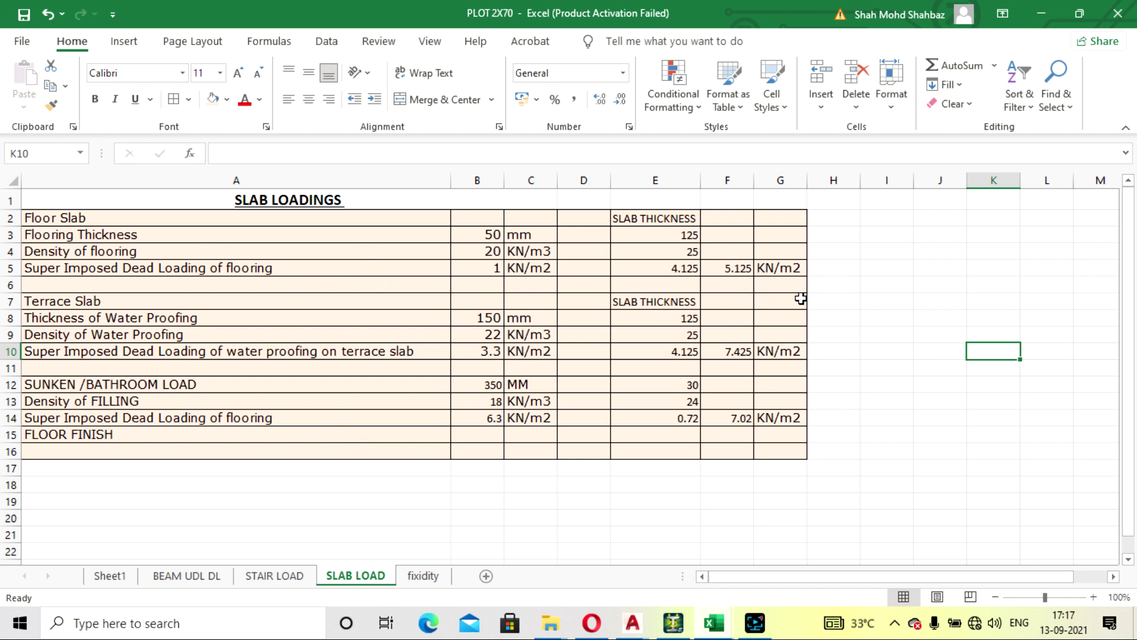
# Step: Return to STAAD.Pro, add a YRANGE floor load of -5.125 kN/m2 in Global Y after rechecking the slab sheet, and finish adding load items
pyautogui.click(1049, 19)
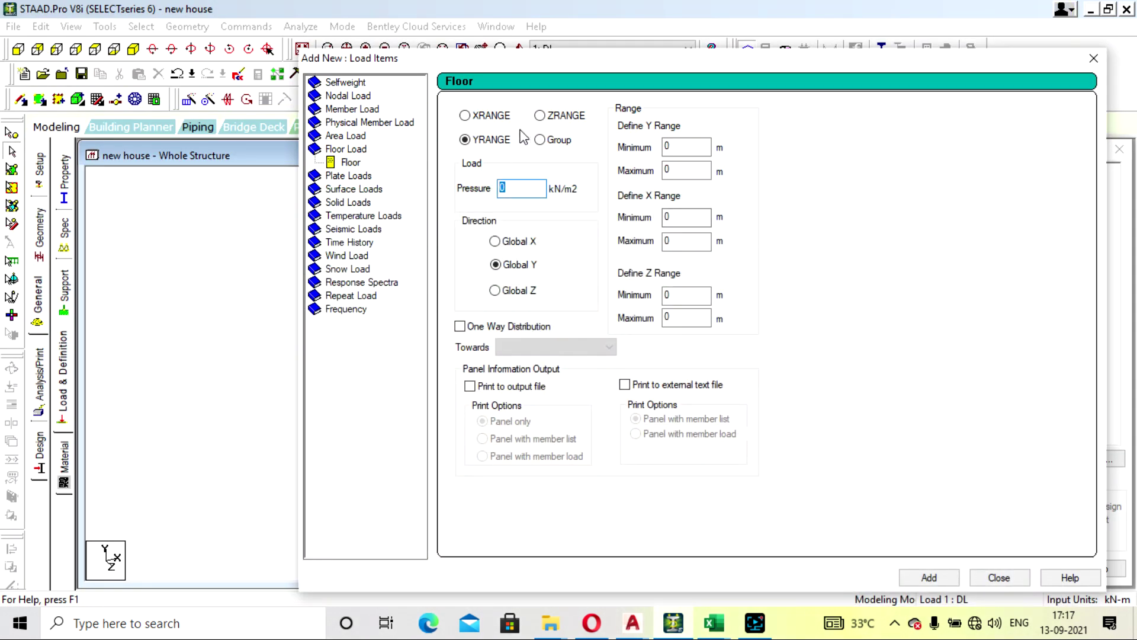
pyautogui.write('-5')
pyautogui.moveTo(679, 54); pyautogui.dragTo(531, 9)
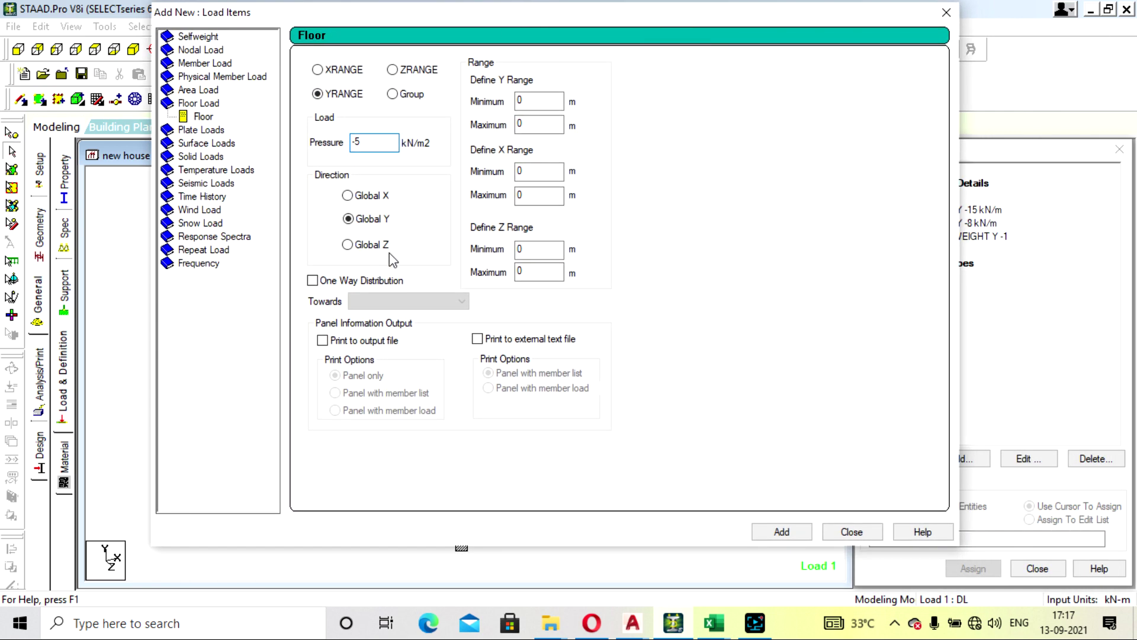
pyautogui.write('.125')
pyautogui.moveTo(714, 623)
pyautogui.click(794, 536)
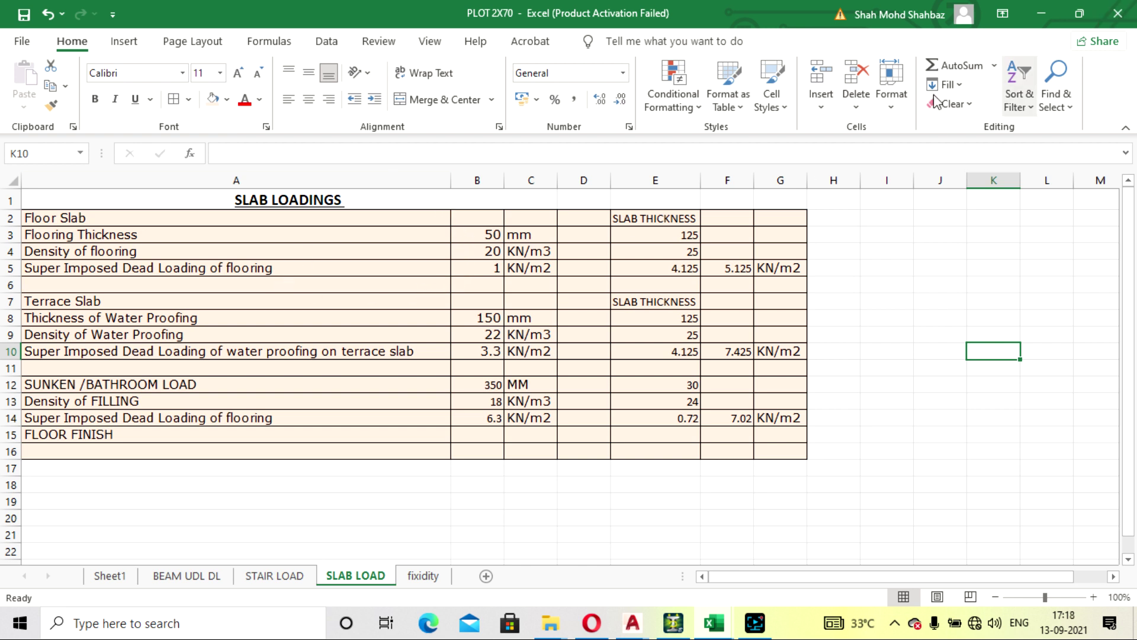
pyautogui.click(1042, 15)
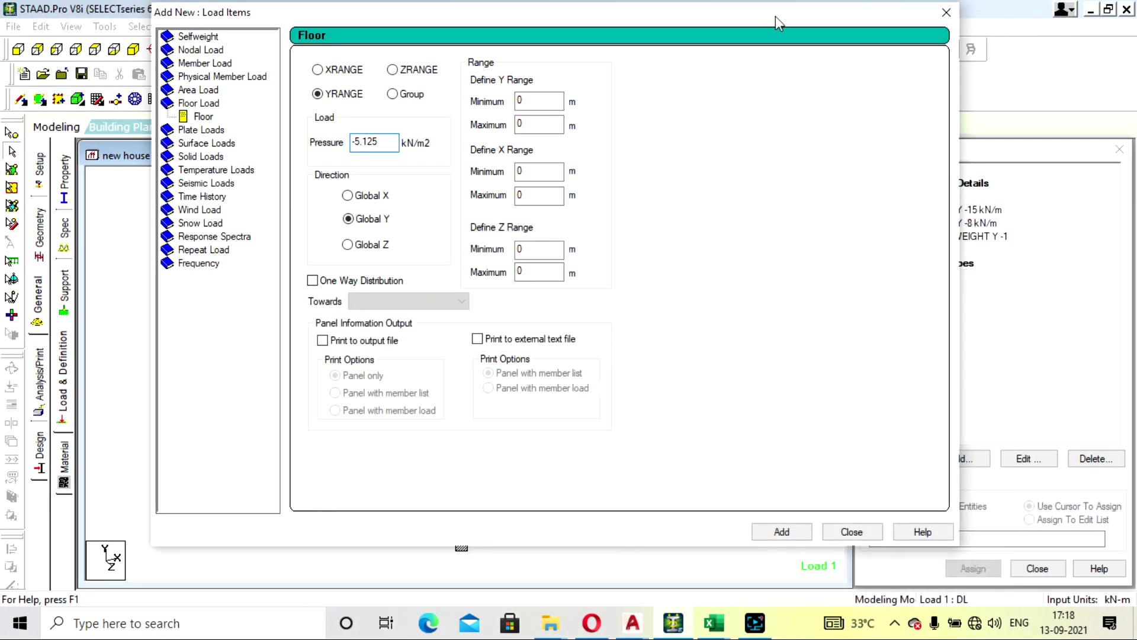
pyautogui.click(783, 538)
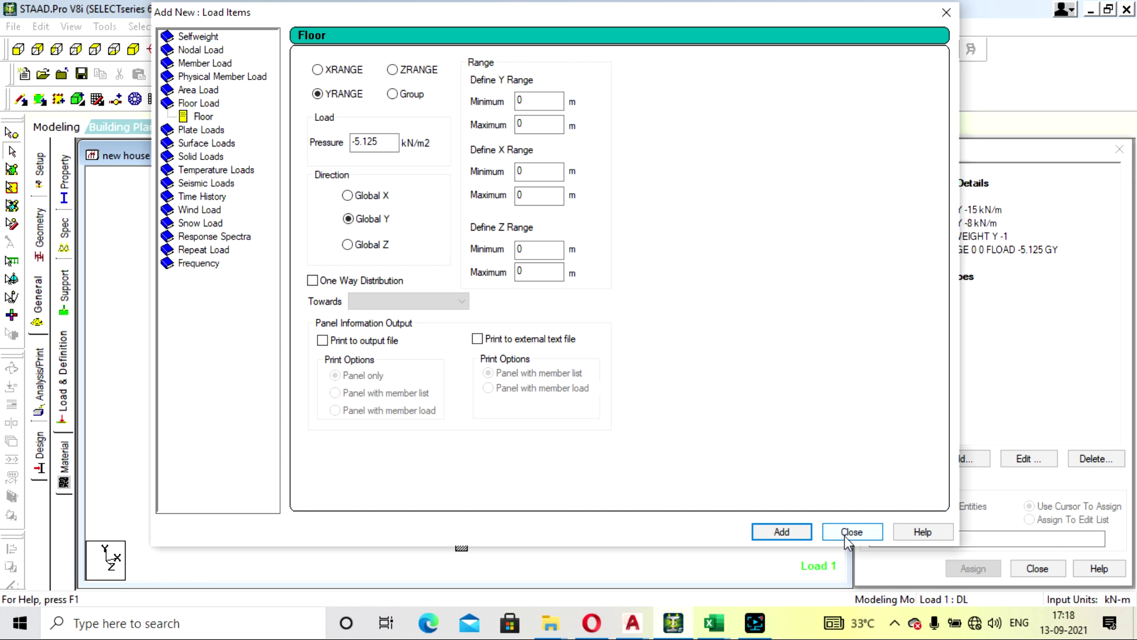
pyautogui.click(848, 532)
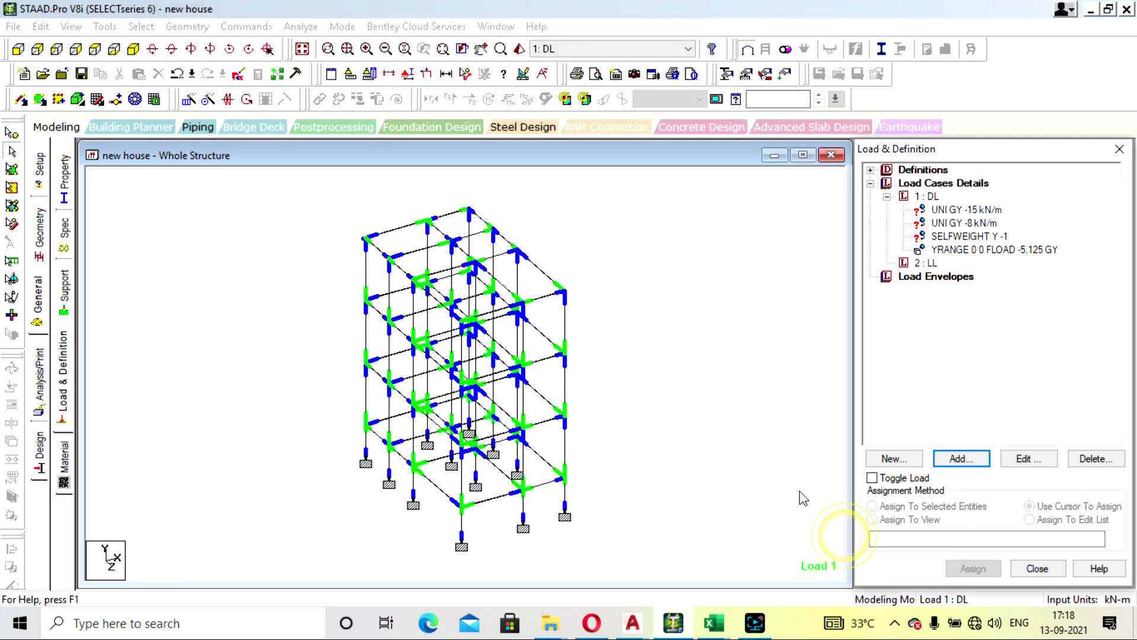
# Step: Assign the SELFWEIGHT Y -1 load to the entire structure using Assign To View
pyautogui.click(953, 212)
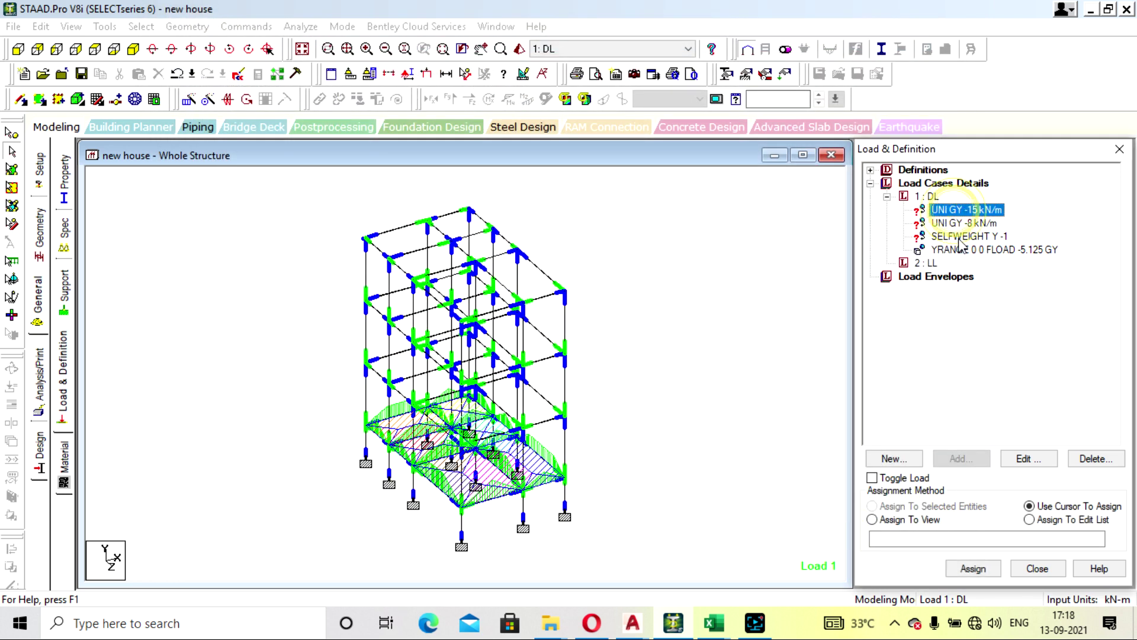
pyautogui.click(957, 236)
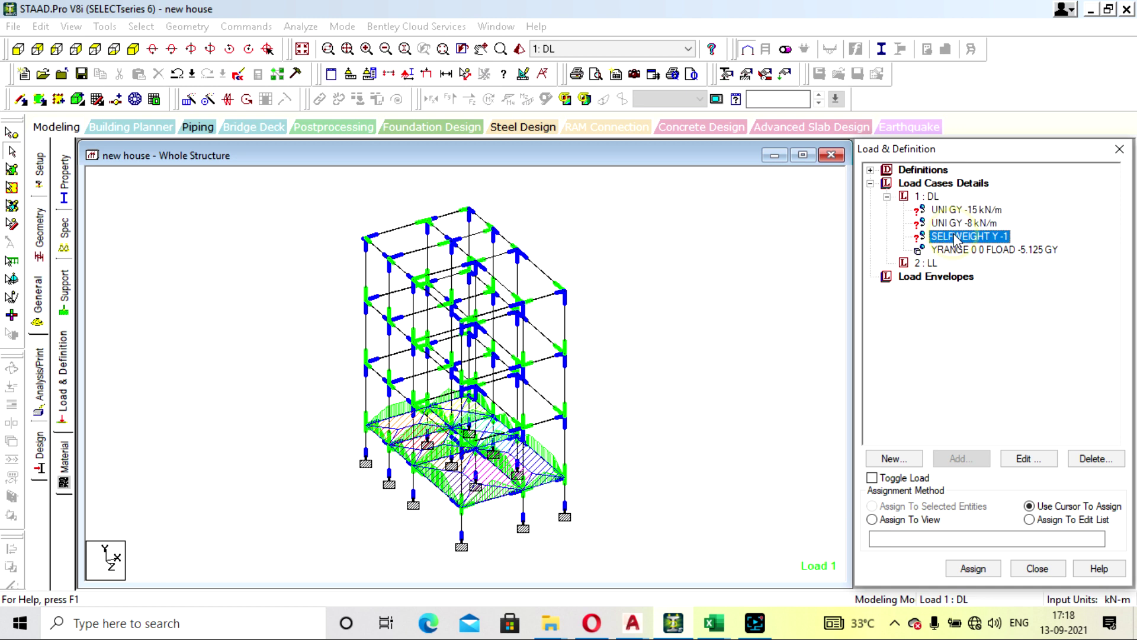
pyautogui.click(872, 519)
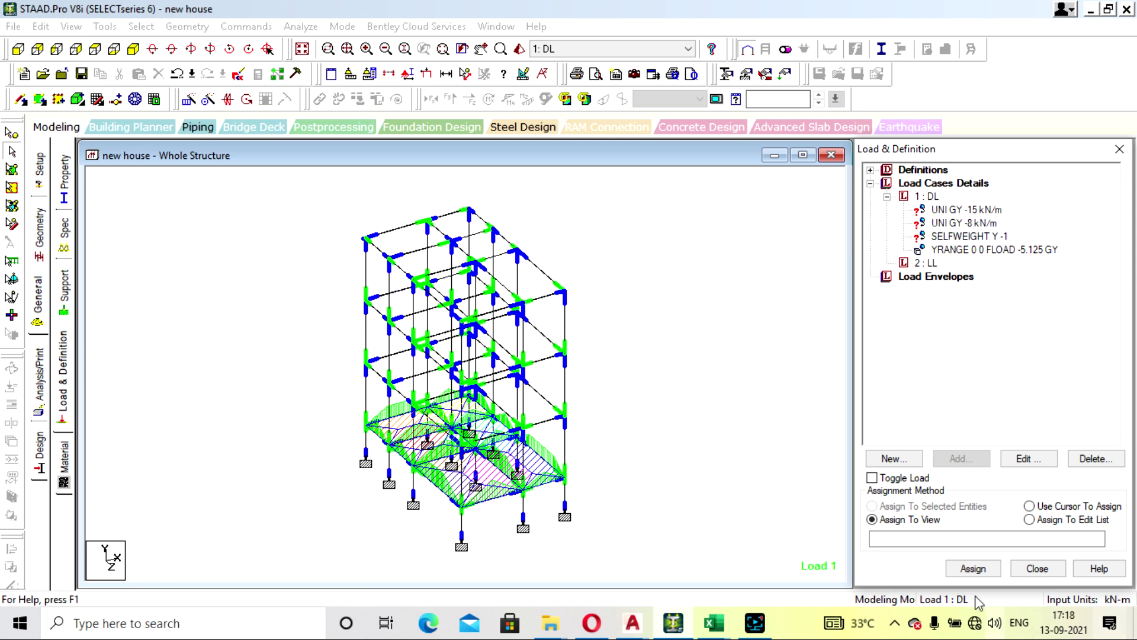
pyautogui.click(968, 570)
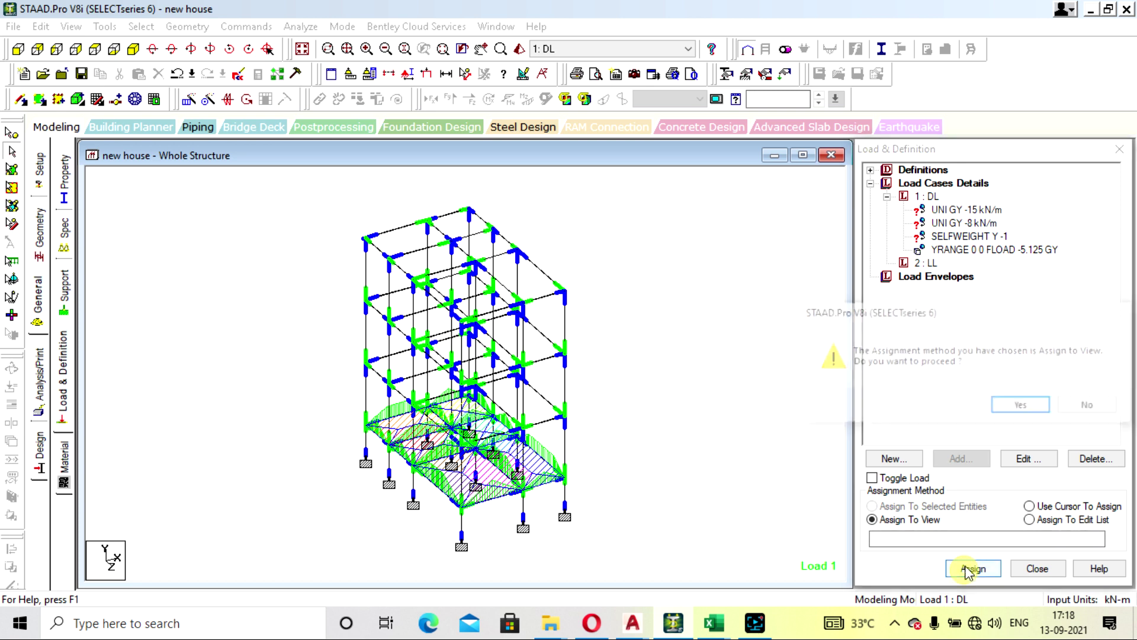
pyautogui.click(1012, 408)
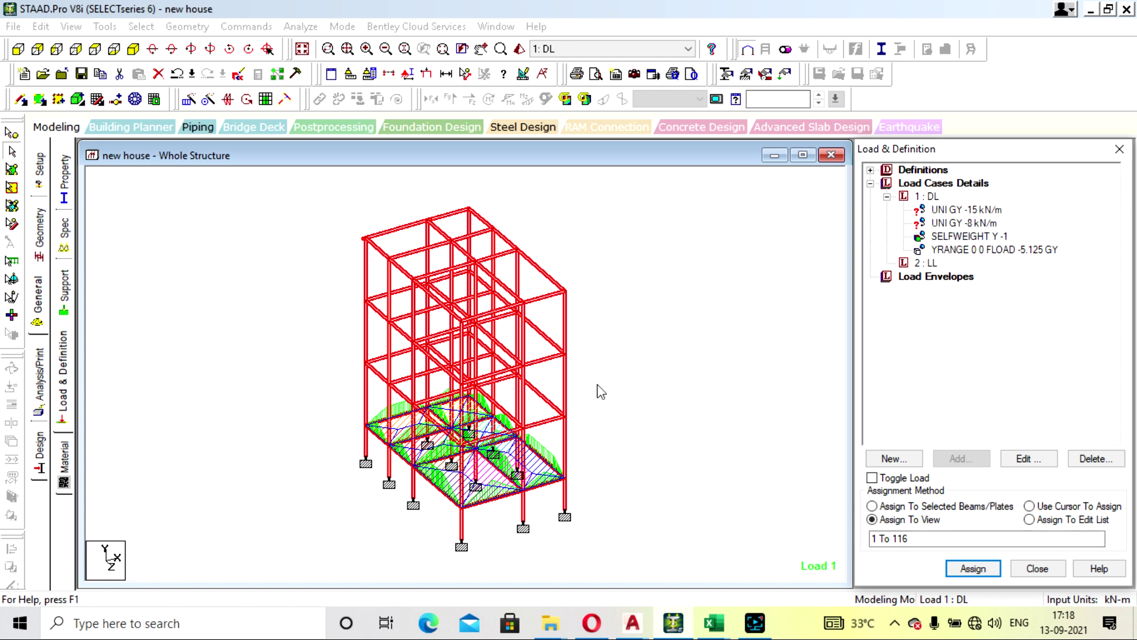
# Step: Assign the UNI GY -15 kN/m load to all outer perimeter beams, selected in plan view, using Assign To Selected Beams
pyautogui.click(972, 210)
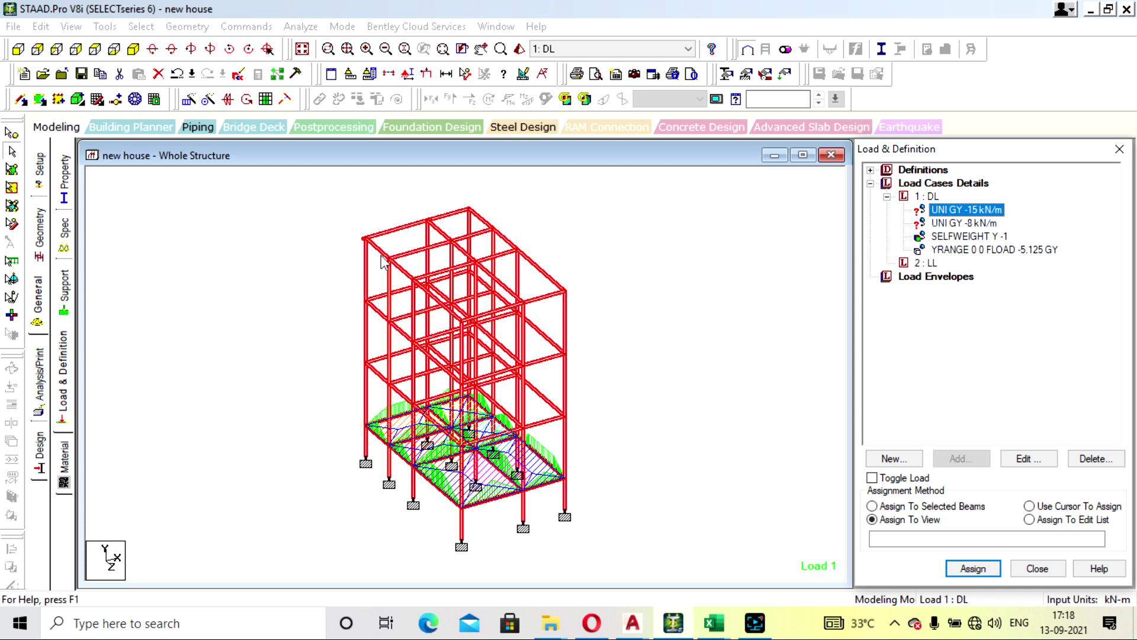
pyautogui.click(305, 250)
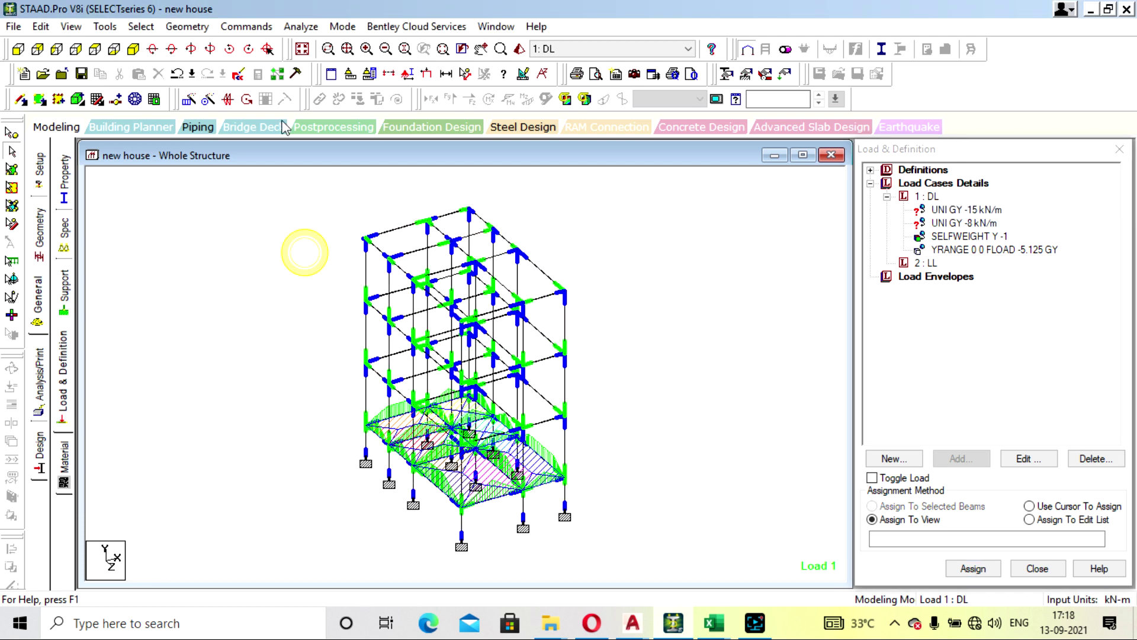
pyautogui.click(111, 50)
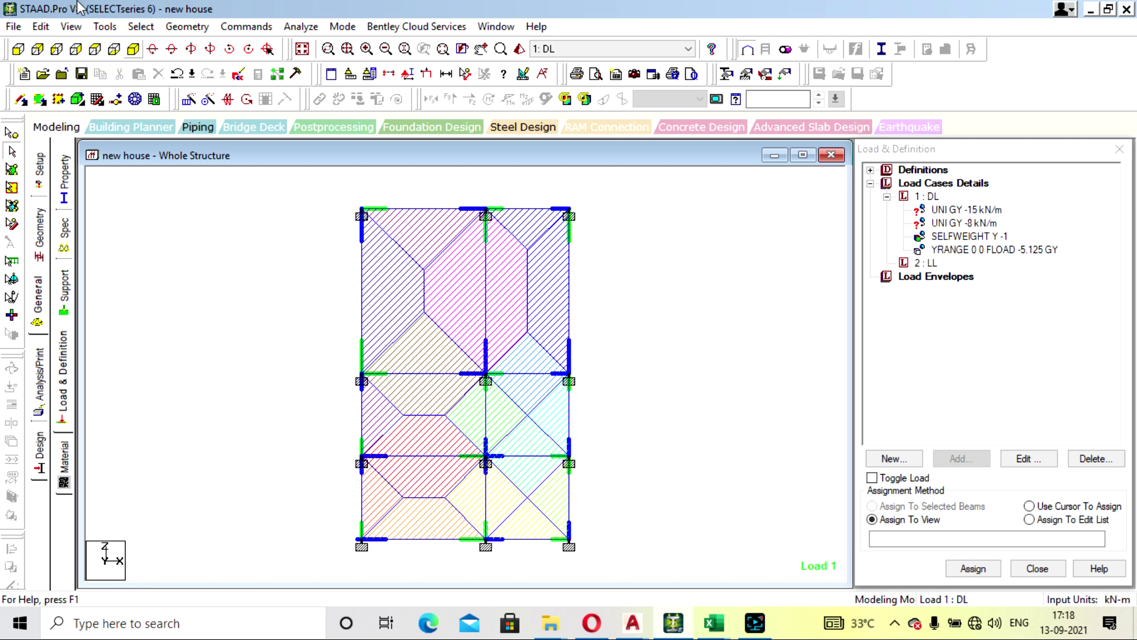
pyautogui.click(361, 284)
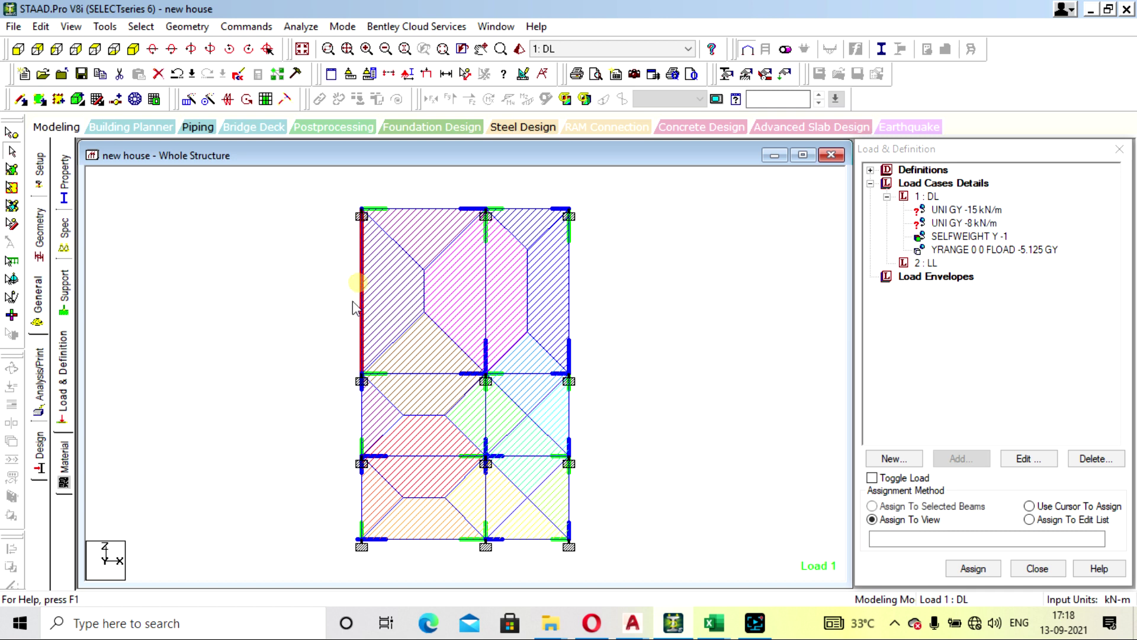
pyautogui.keyDown('ctrl'); pyautogui.click(418, 209); pyautogui.keyUp('ctrl')
pyautogui.keyDown('ctrl'); pyautogui.click(530, 209); pyautogui.keyUp('ctrl')
pyautogui.keyDown('ctrl'); pyautogui.click(567, 247); pyautogui.keyUp('ctrl')
pyautogui.keyDown('ctrl'); pyautogui.click(570, 409); pyautogui.keyUp('ctrl')
pyautogui.keyDown('ctrl'); pyautogui.click(569, 503); pyautogui.keyUp('ctrl')
pyautogui.keyDown('ctrl'); pyautogui.click(515, 539); pyautogui.keyUp('ctrl')
pyautogui.keyDown('ctrl'); pyautogui.click(413, 539); pyautogui.keyUp('ctrl')
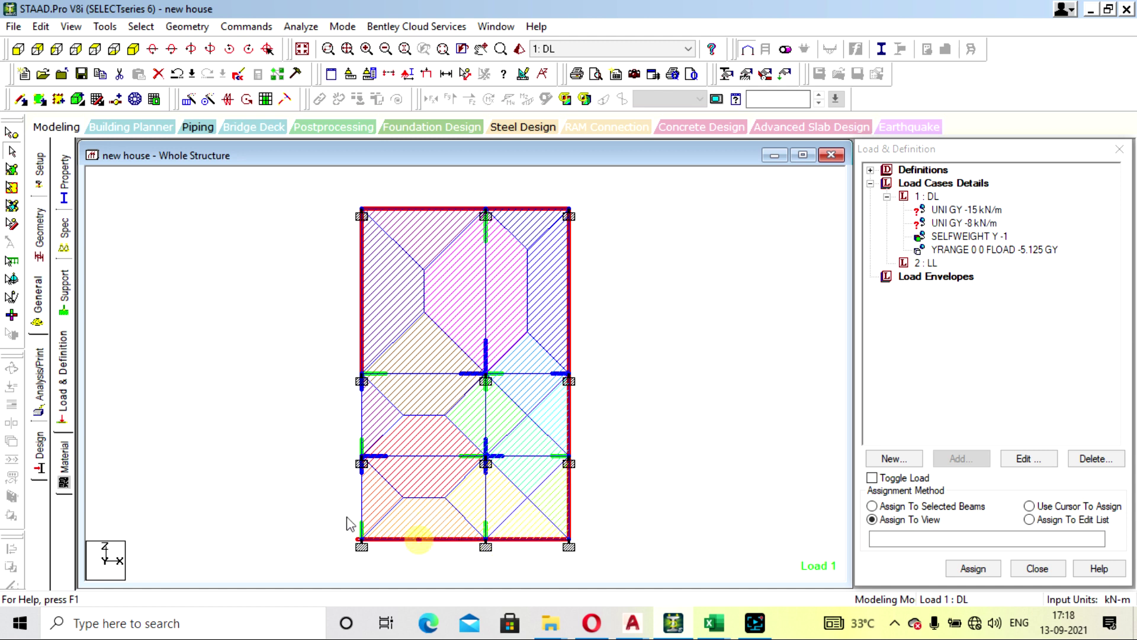
pyautogui.keyDown('ctrl'); pyautogui.click(359, 504); pyautogui.keyUp('ctrl')
pyautogui.keyDown('ctrl'); pyautogui.click(361, 418); pyautogui.keyUp('ctrl')
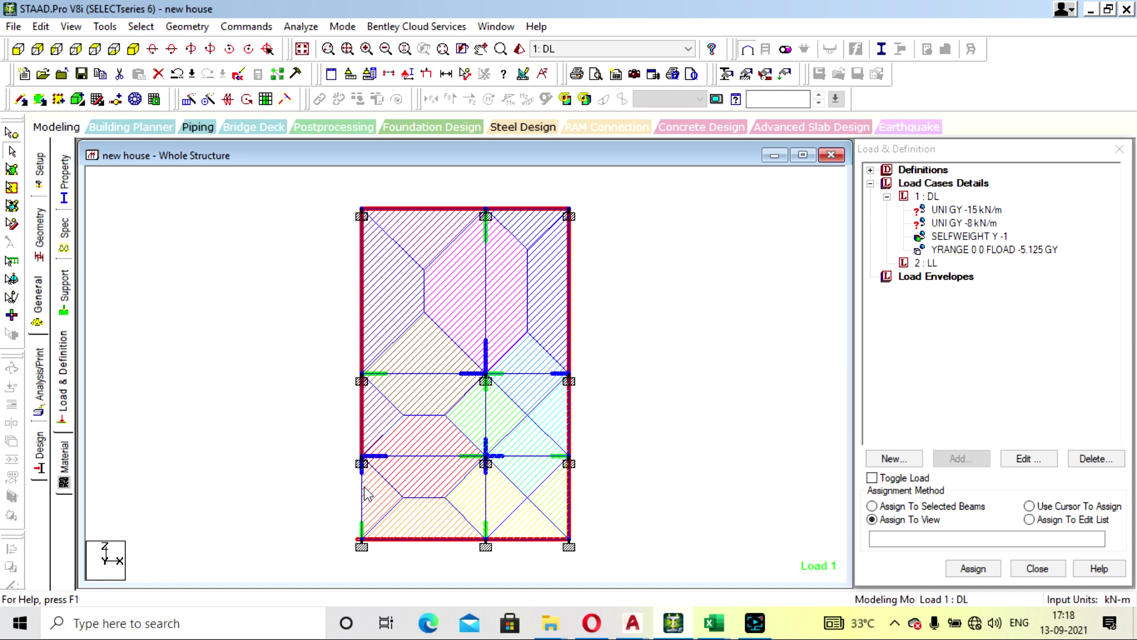
pyautogui.click(132, 47)
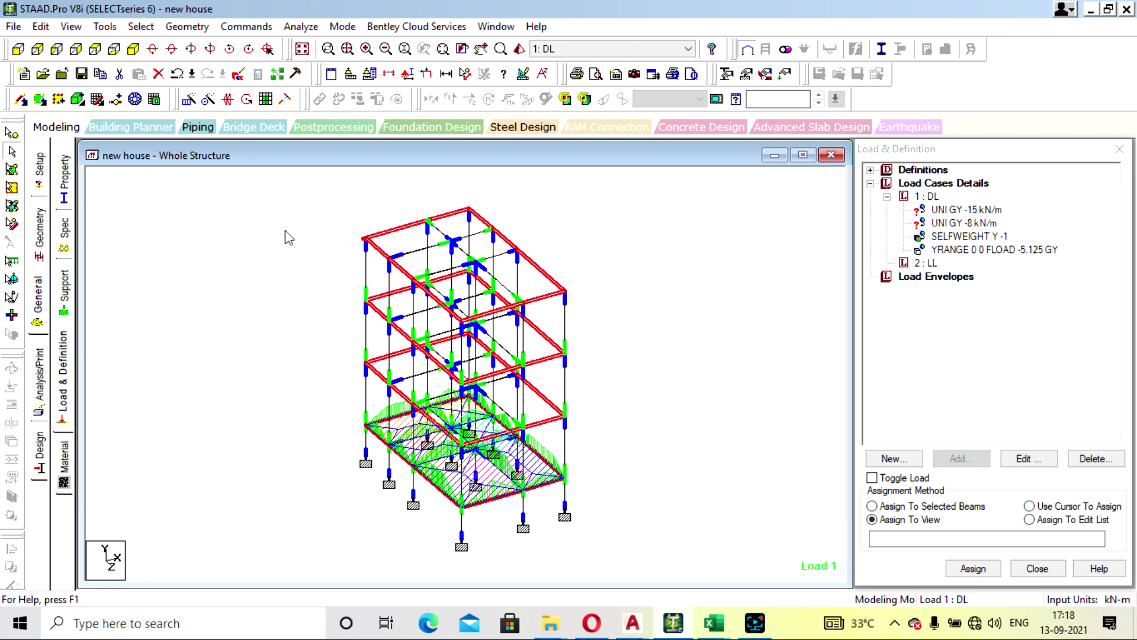
pyautogui.click(931, 508)
pyautogui.click(971, 569)
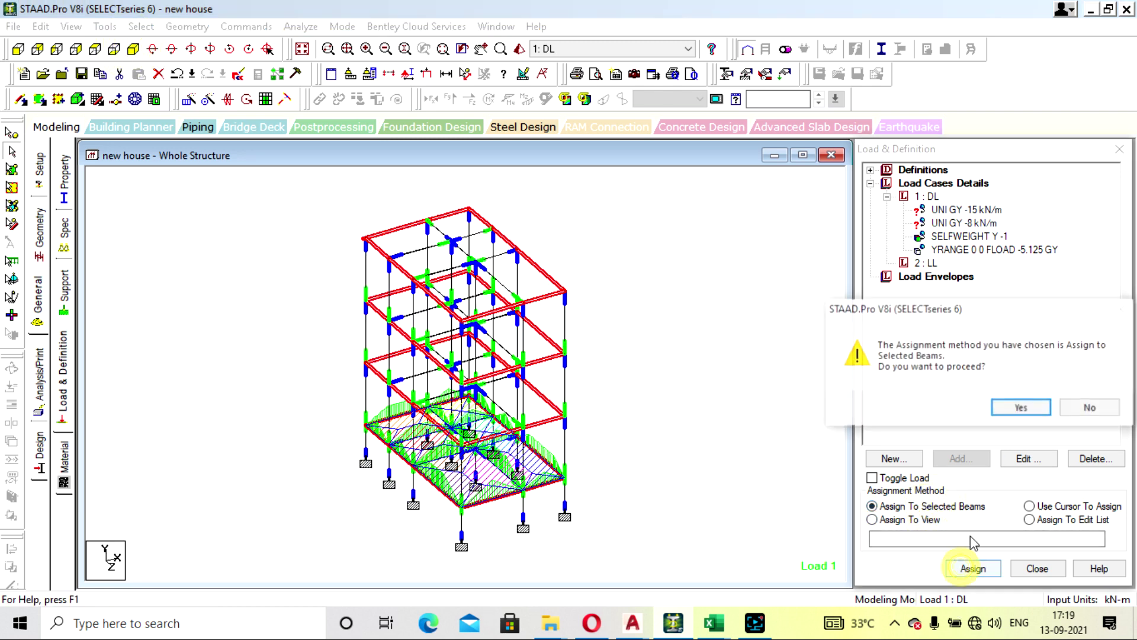
pyautogui.click(1014, 411)
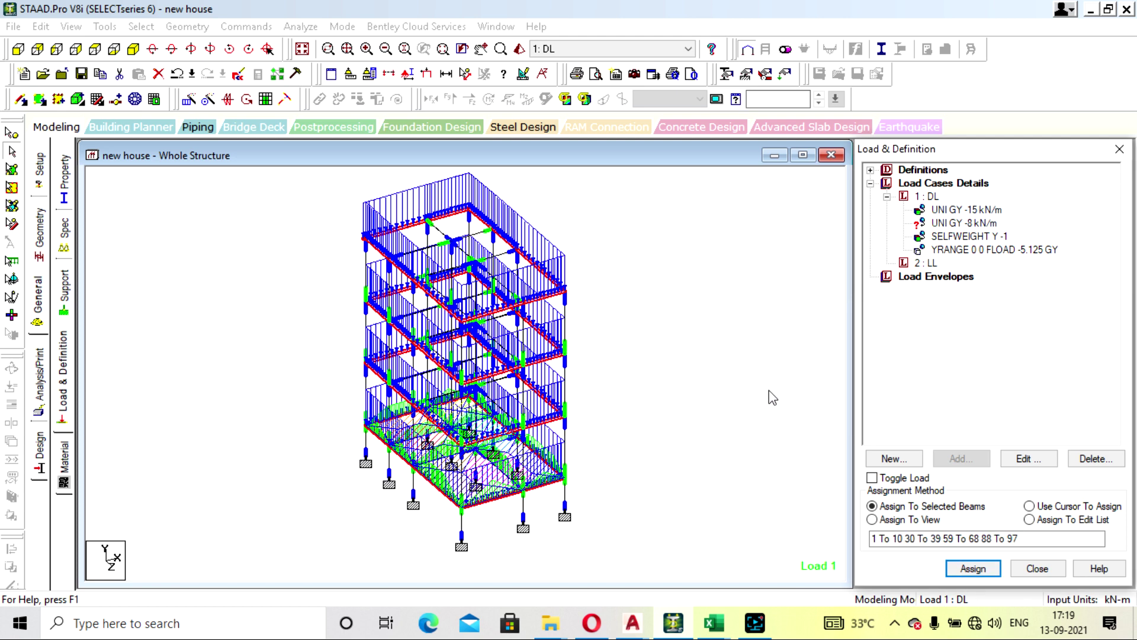
# Step: Assign the UNI GY -8 kN/m load to selected interior beams and the lower-edge beams, picked in plan view, using Assign To Selected Beams
pyautogui.click(958, 224)
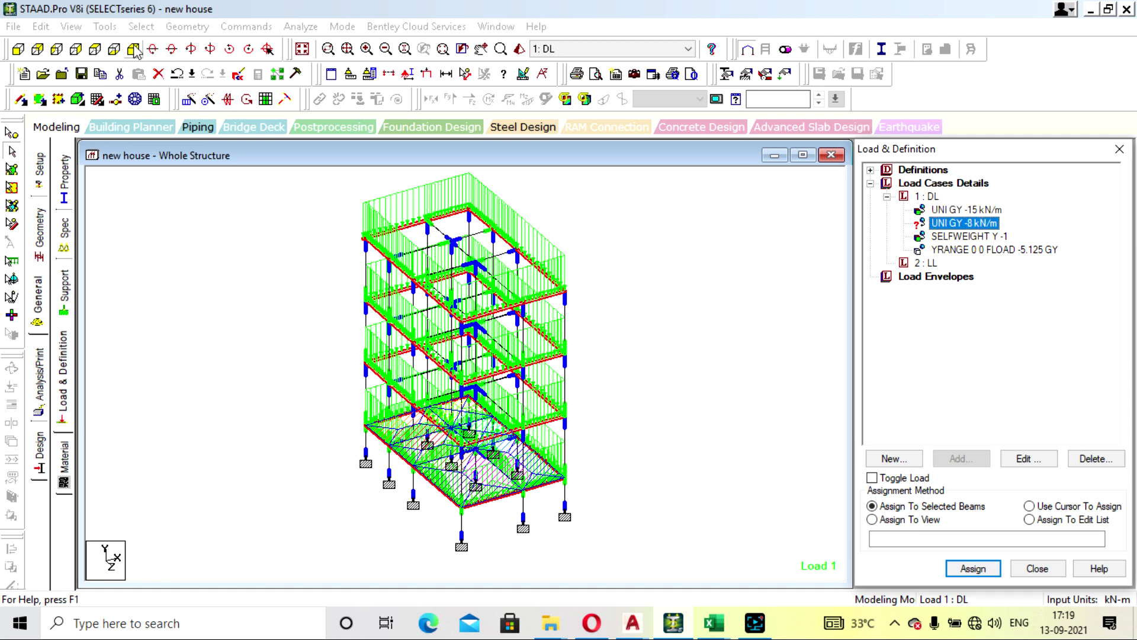
pyautogui.click(114, 49)
pyautogui.moveTo(424, 276); pyautogui.dragTo(521, 385)
pyautogui.click(504, 344)
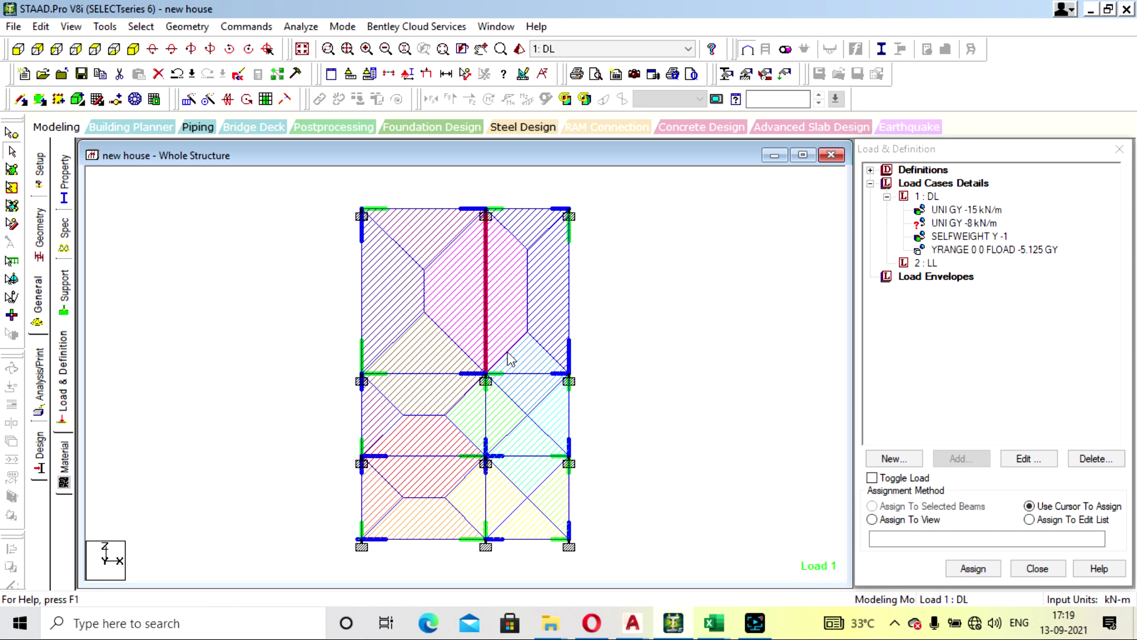
pyautogui.click(518, 373)
pyautogui.click(453, 374)
pyautogui.click(428, 456)
pyautogui.click(524, 456)
pyautogui.click(533, 538)
pyautogui.click(434, 539)
pyautogui.click(486, 500)
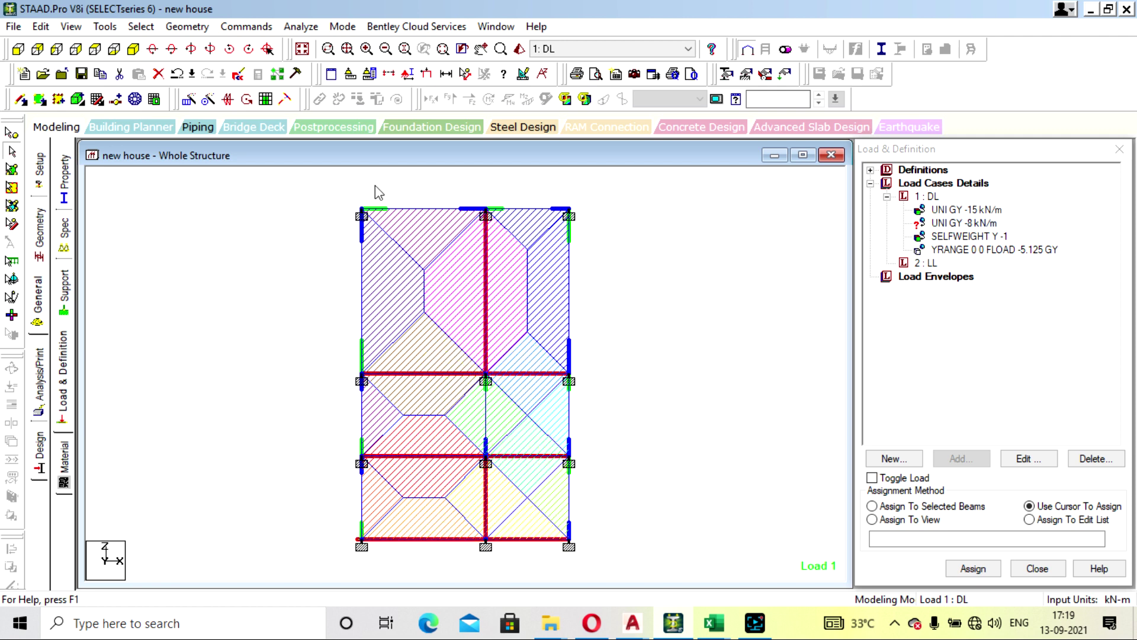
pyautogui.click(134, 49)
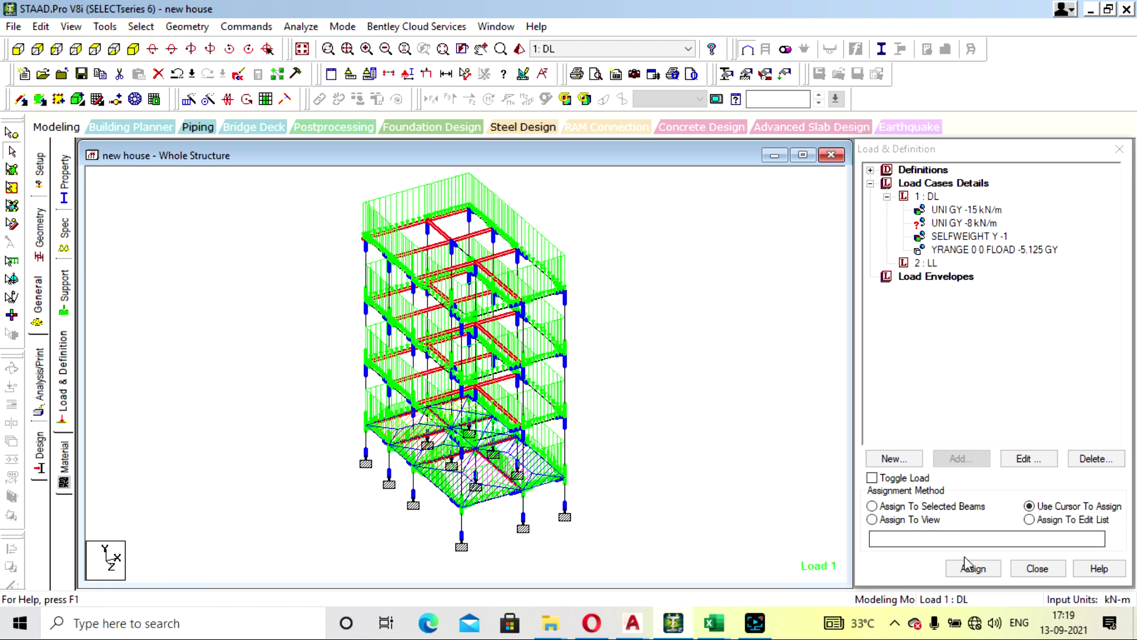
pyautogui.click(939, 507)
pyautogui.click(973, 568)
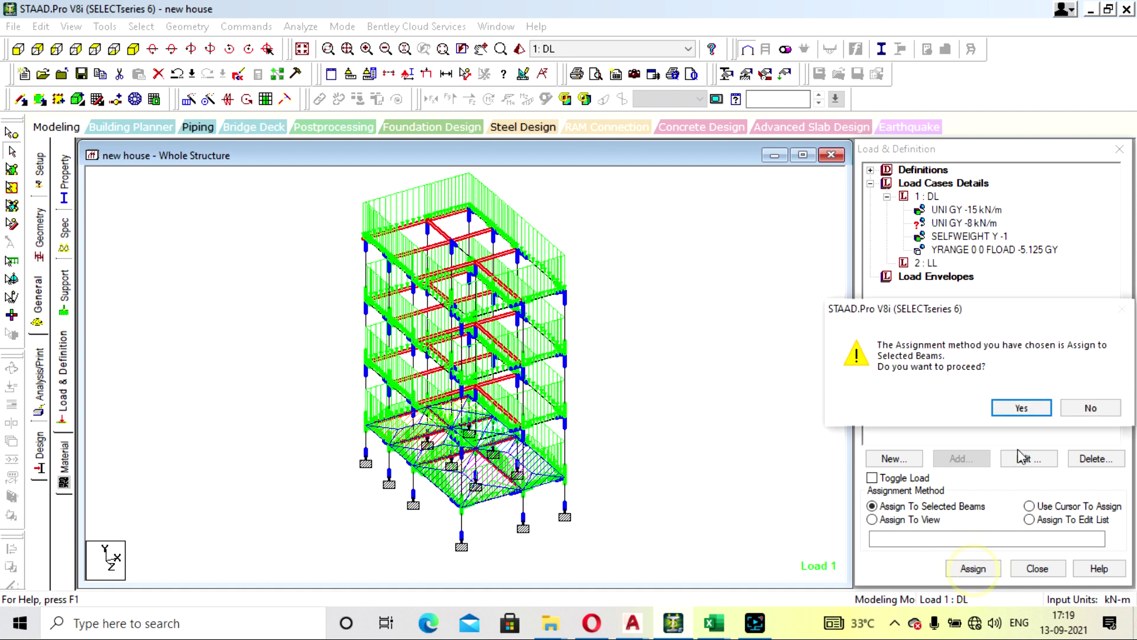
pyautogui.click(1020, 408)
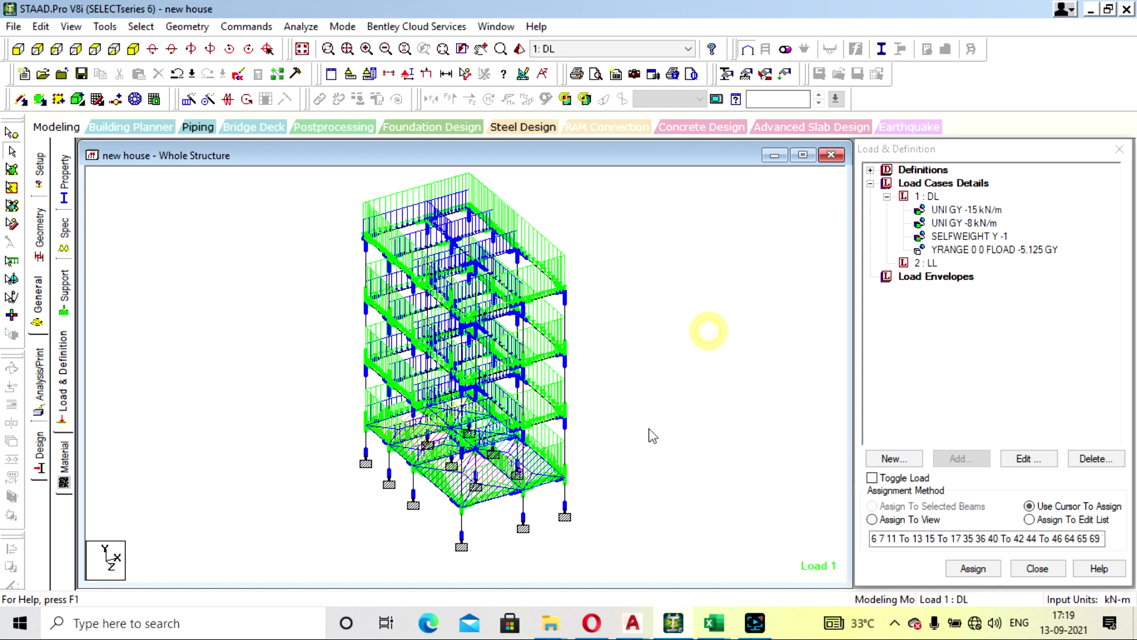
# Step: Check which members carry the UNI GY -15 and -8 kN/m loads and adjust how the loads are displayed on the model
pyautogui.click(965, 224)
pyautogui.click(966, 209)
pyautogui.click(968, 223)
pyautogui.click(797, 289)
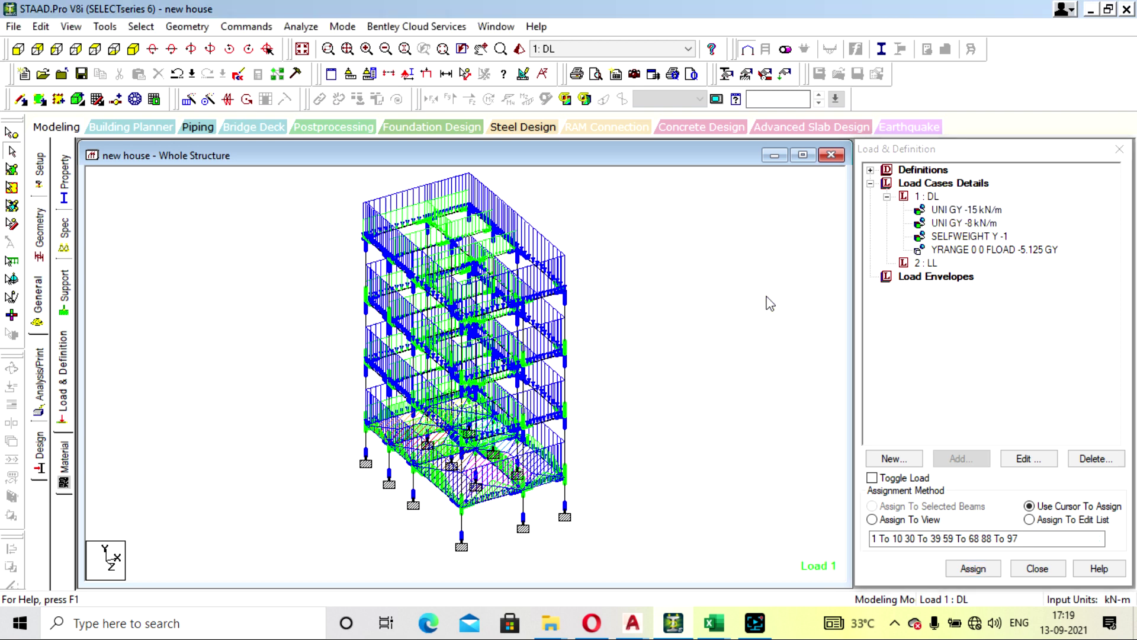
pyautogui.click(426, 74)
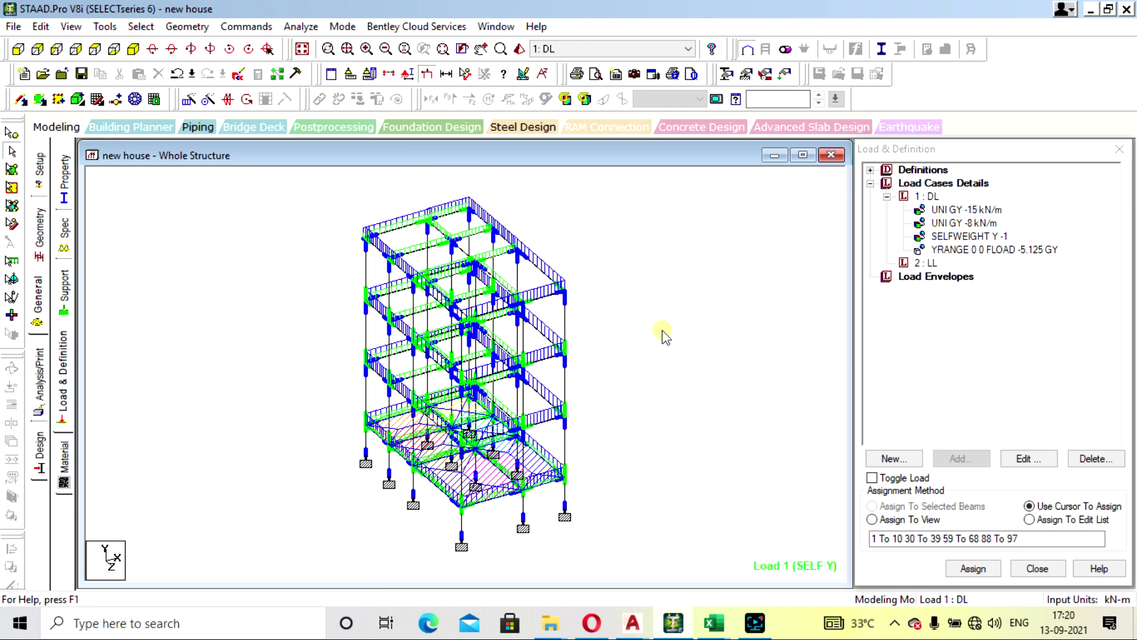
# Step: Edit the -5.125 kN/m2 floor load to a Y range from 6 to 12 m, saving the structure along the way
pyautogui.click(987, 253)
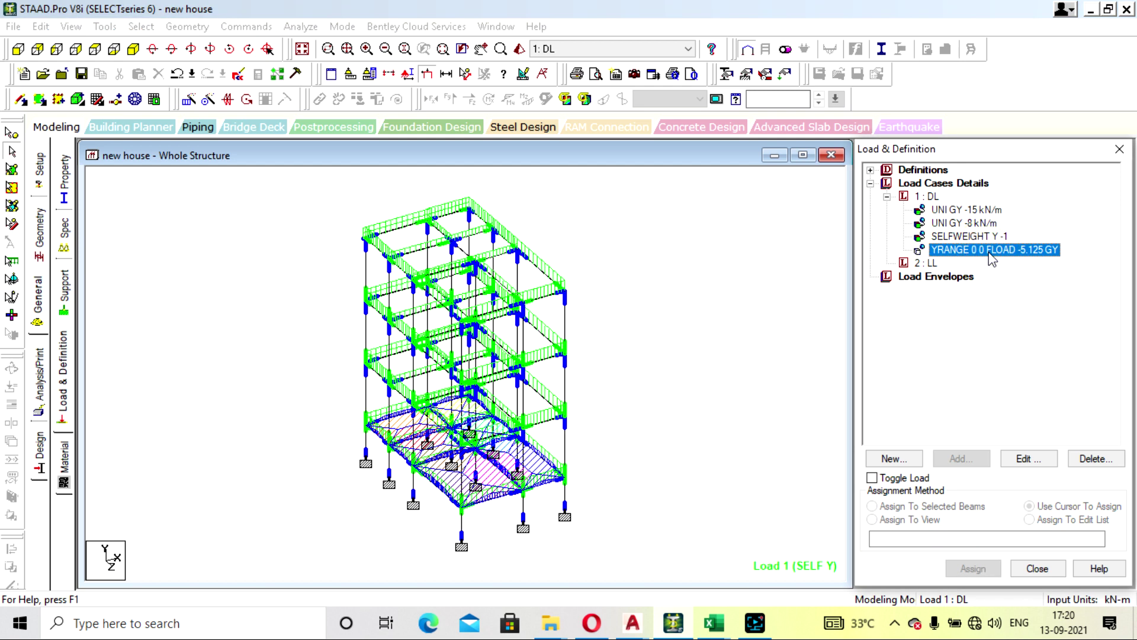
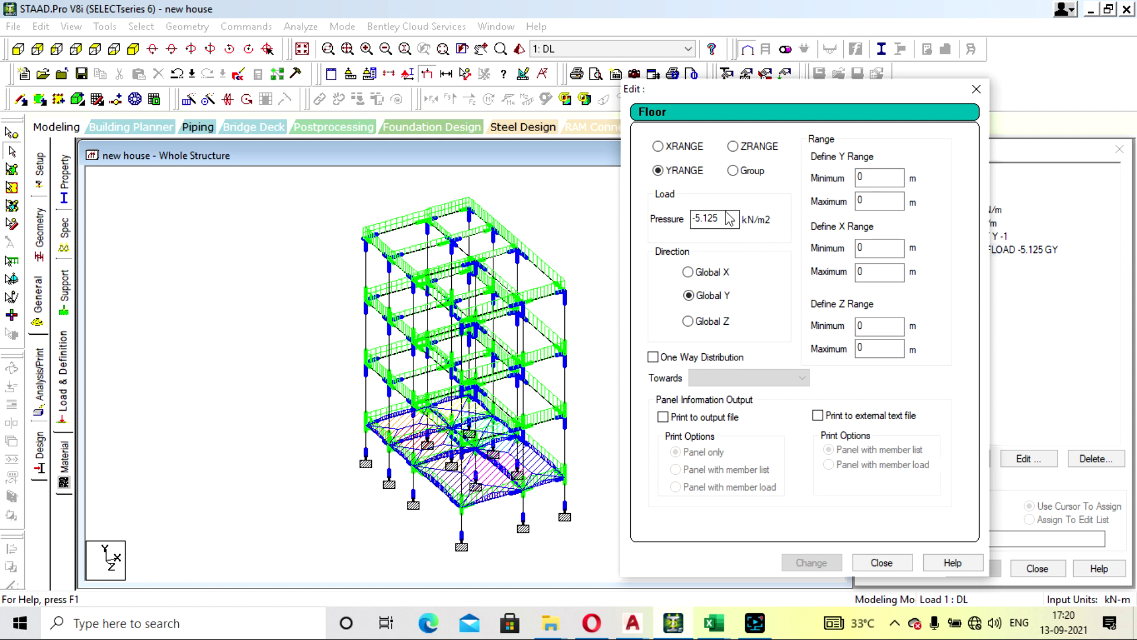
pyautogui.moveTo(888, 176); pyautogui.dragTo(809, 177)
pyautogui.write('6')
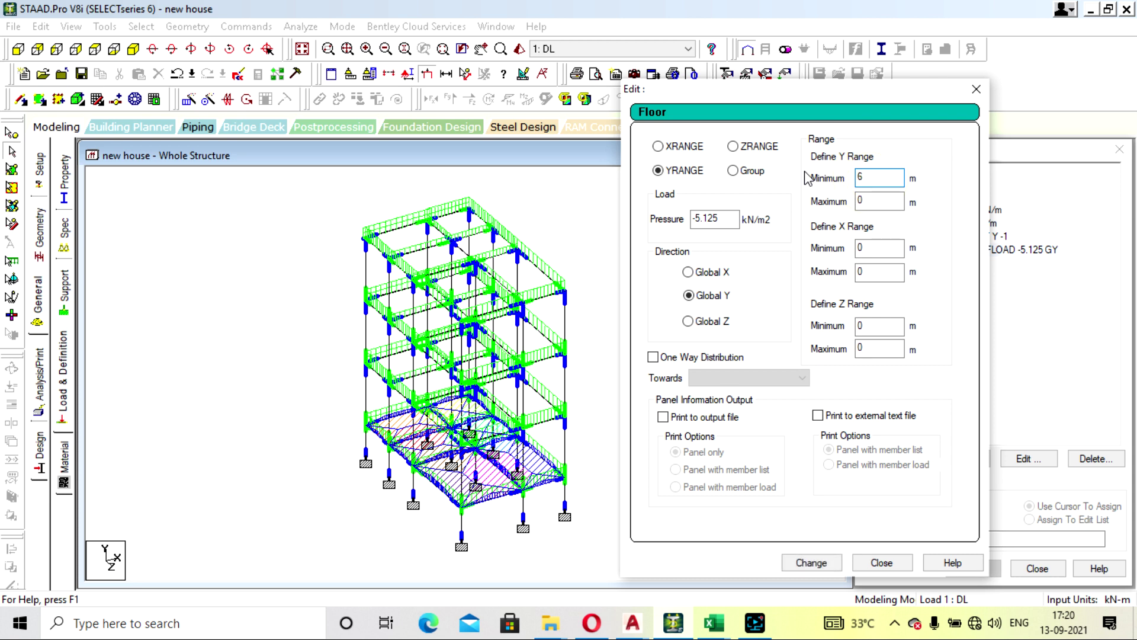
pyautogui.moveTo(881, 202); pyautogui.dragTo(847, 205)
pyautogui.click(801, 371)
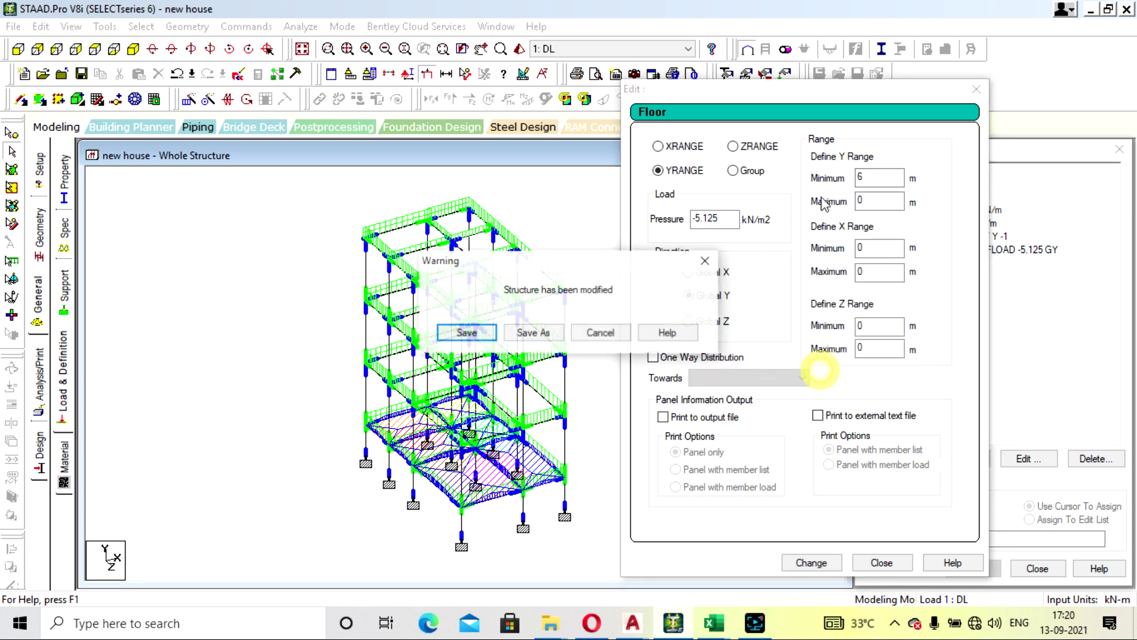
pyautogui.click(460, 332)
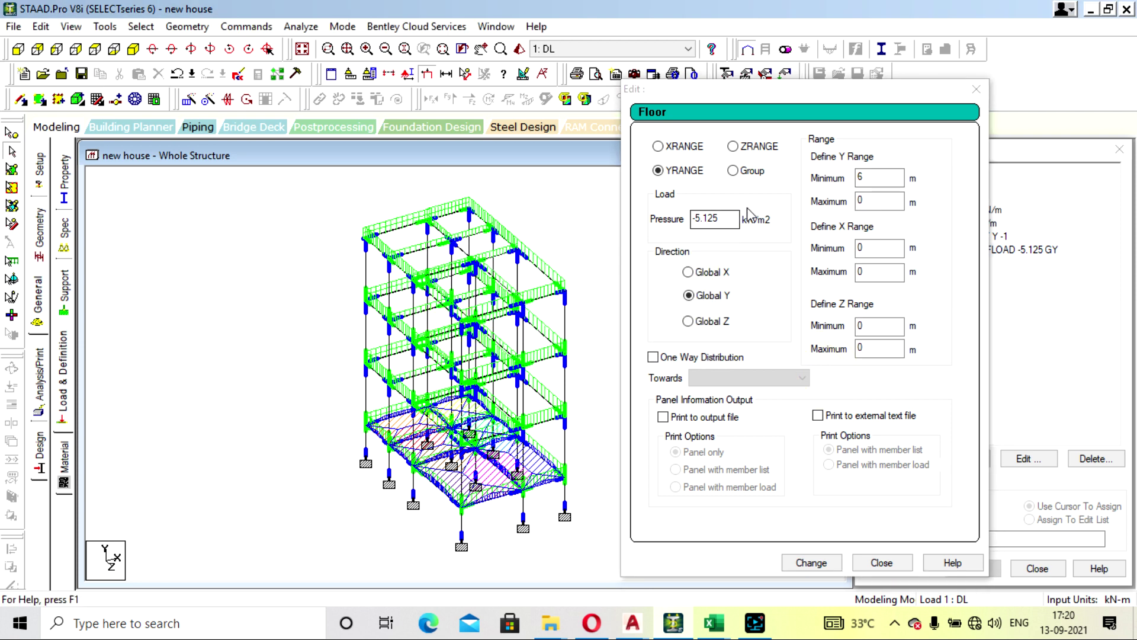
pyautogui.doubleClick(871, 201)
pyautogui.write('12')
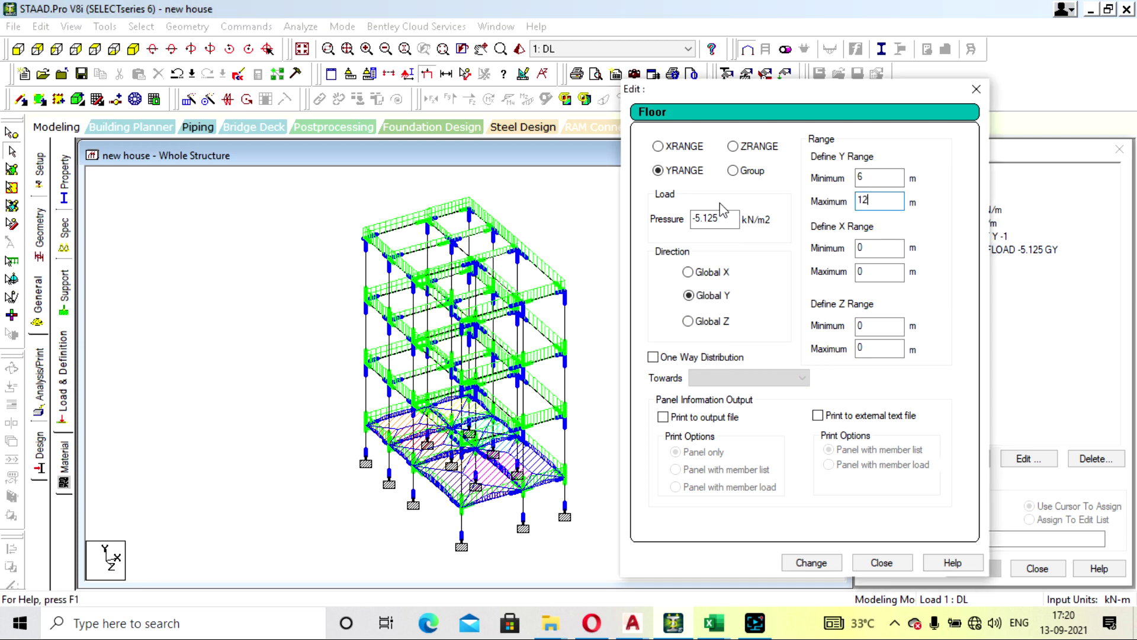
pyautogui.click(817, 563)
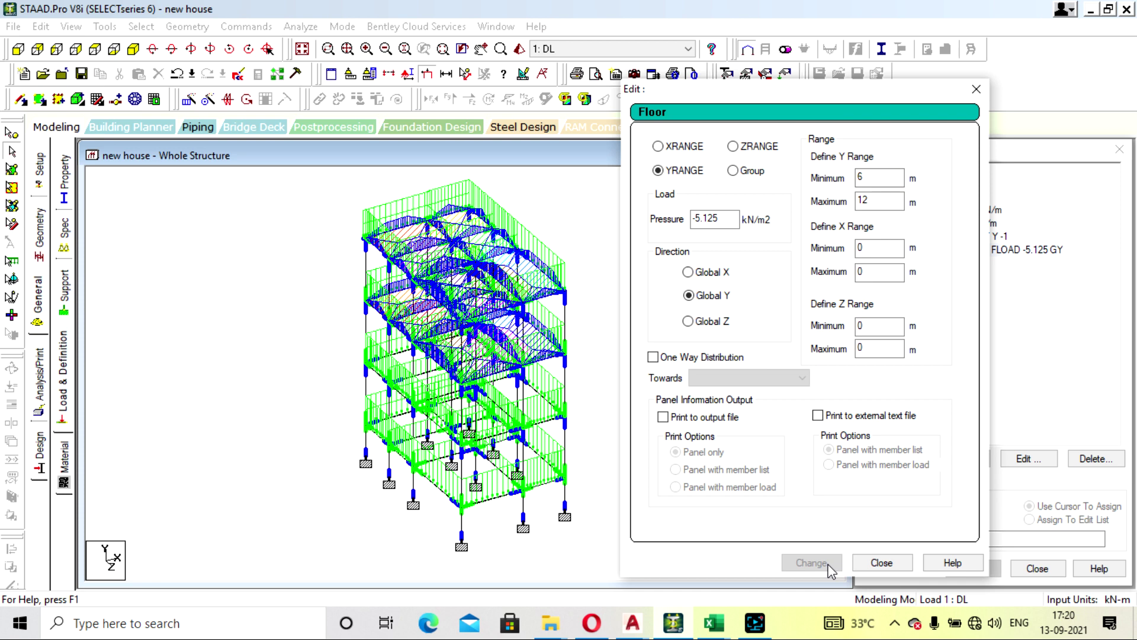
# Step: Set the floor load's minimum Y to 3 m, apply the change and close the editor
pyautogui.doubleClick(877, 177)
pyautogui.write('3')
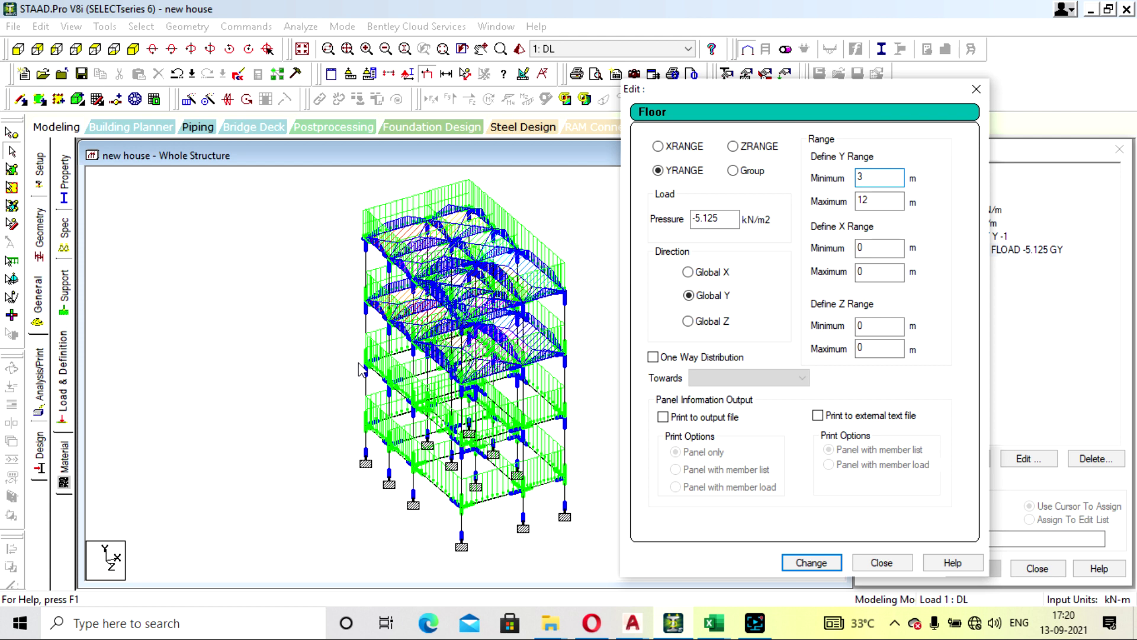
pyautogui.click(829, 566)
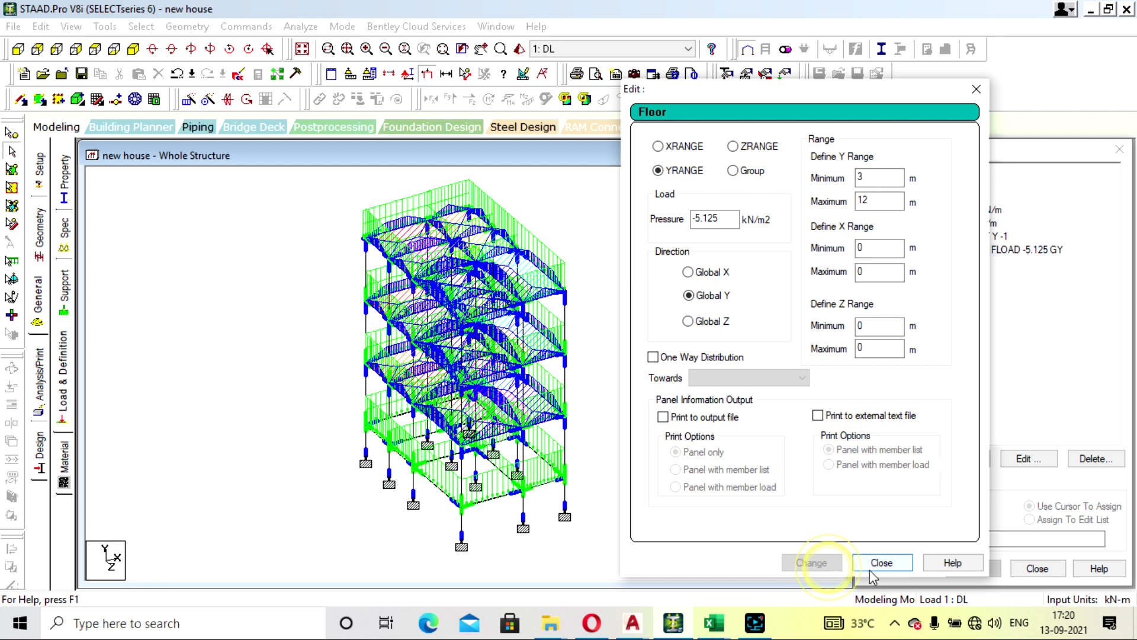
pyautogui.click(882, 563)
# Step: Check the coordinates of the corner node at the lowest level carrying the floor load
pyautogui.click(23, 133)
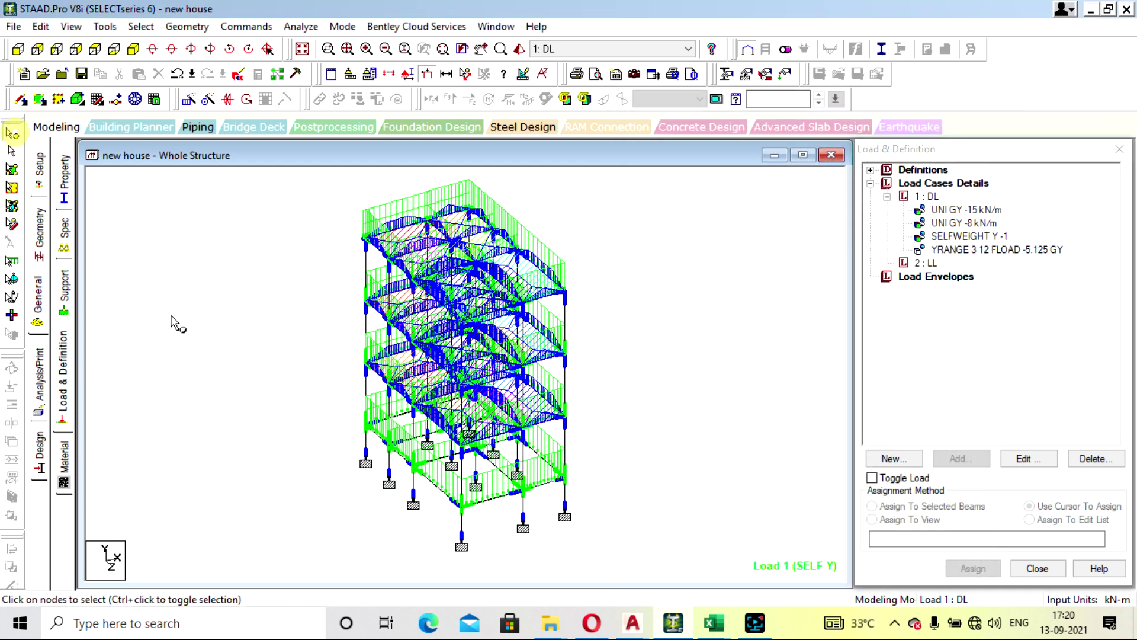
pyautogui.doubleClick(365, 366)
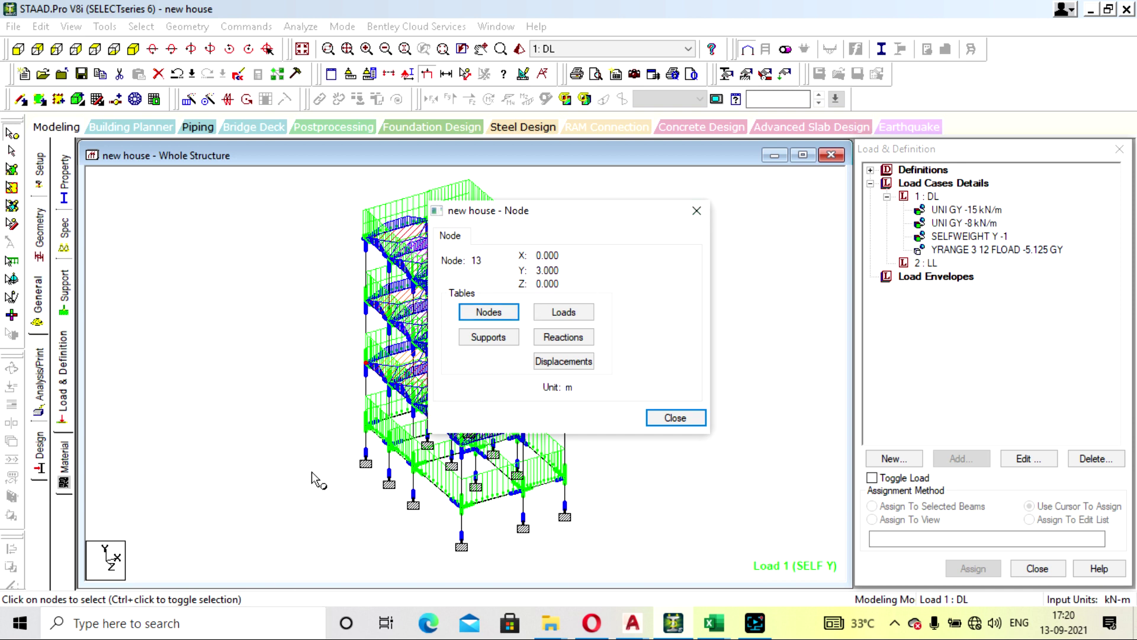
pyautogui.click(696, 212)
pyautogui.doubleClick(971, 249)
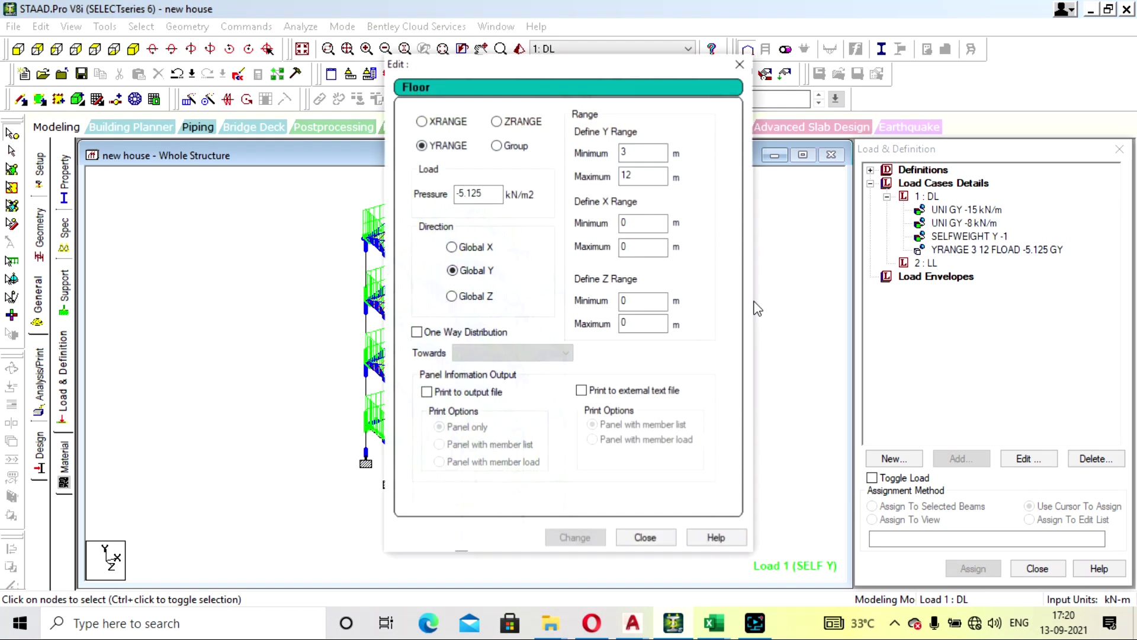
pyautogui.moveTo(583, 77); pyautogui.dragTo(898, 101)
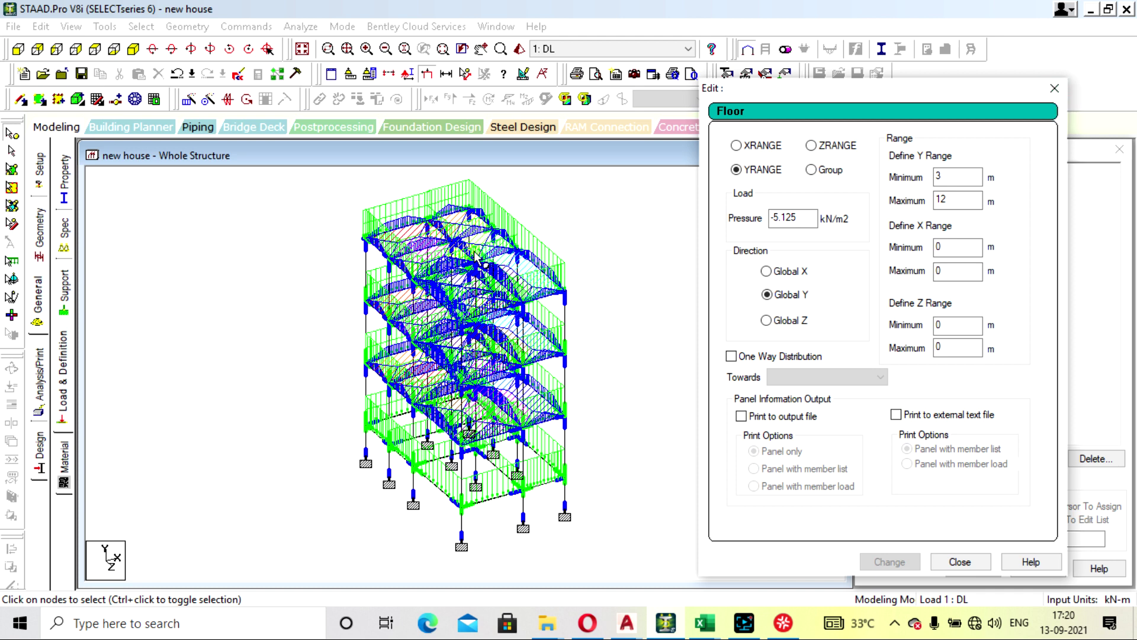
pyautogui.click(810, 217)
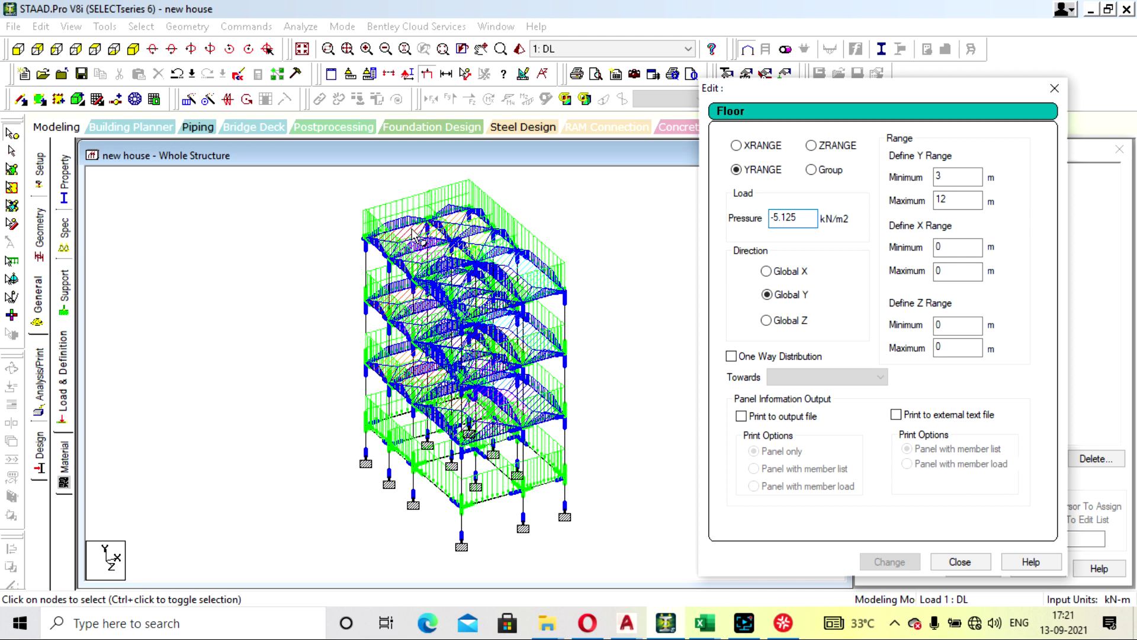
pyautogui.doubleClick(952, 178)
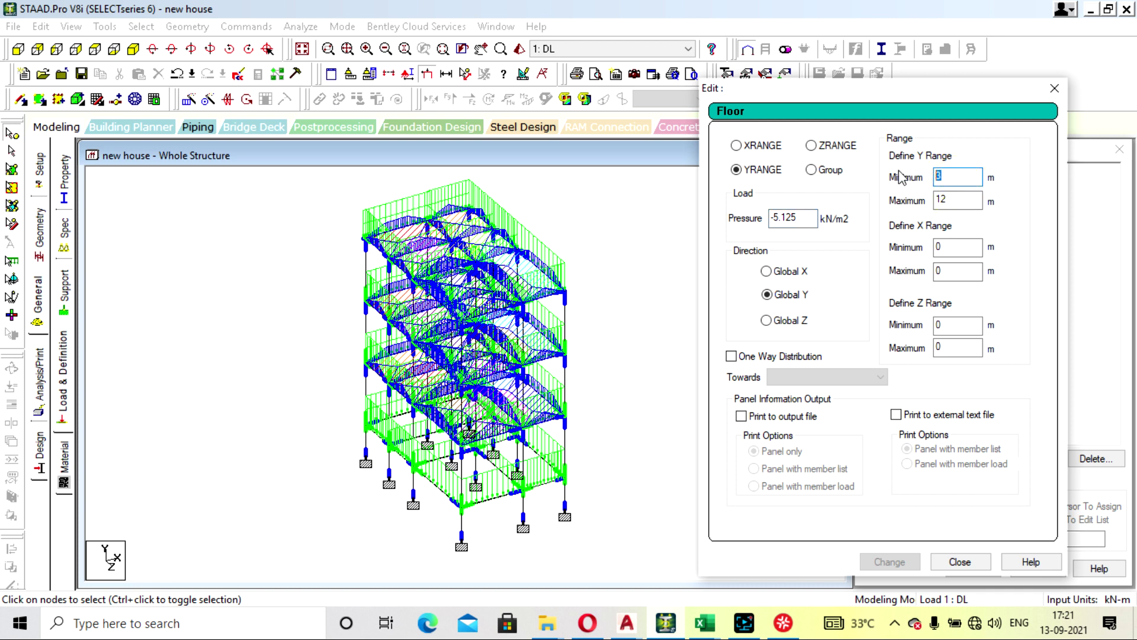
pyautogui.write('12')
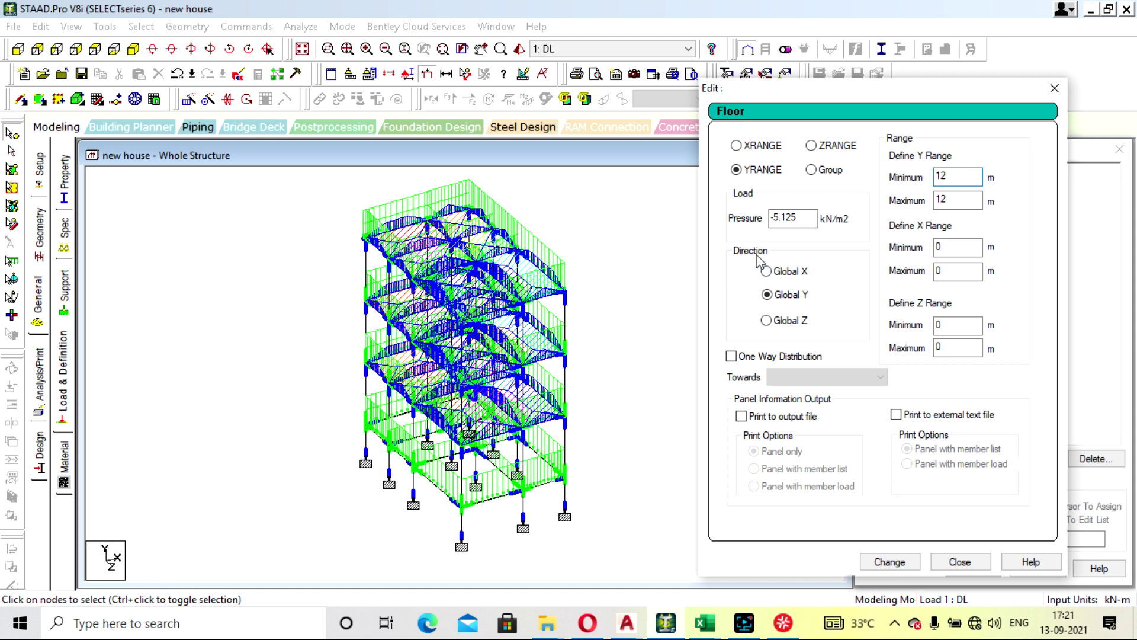
pyautogui.write('3')
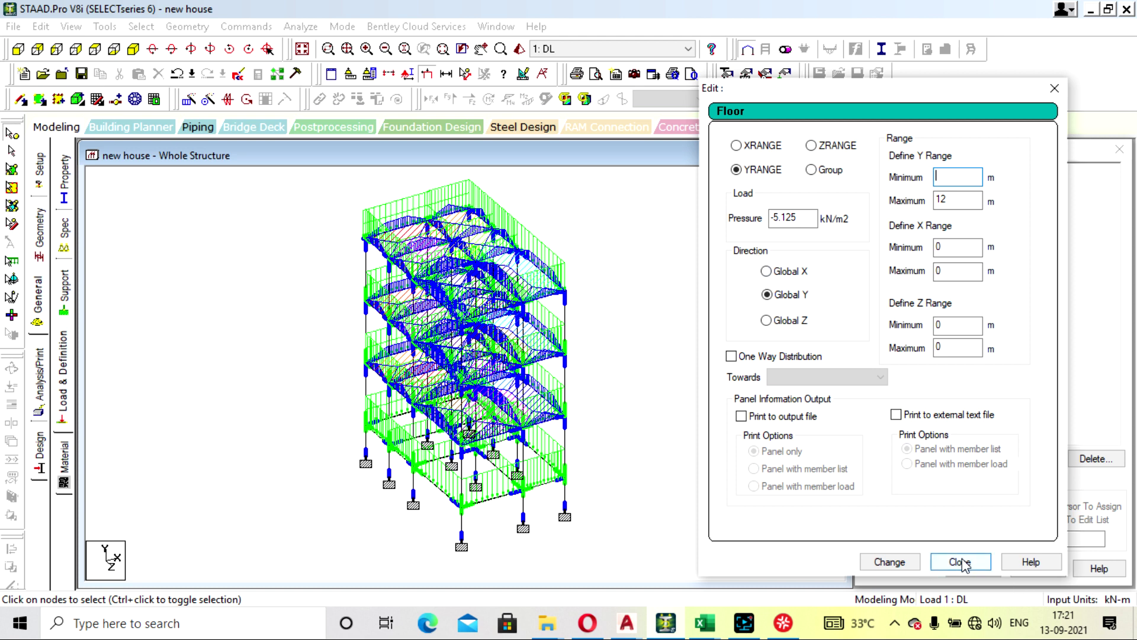
pyautogui.click(960, 562)
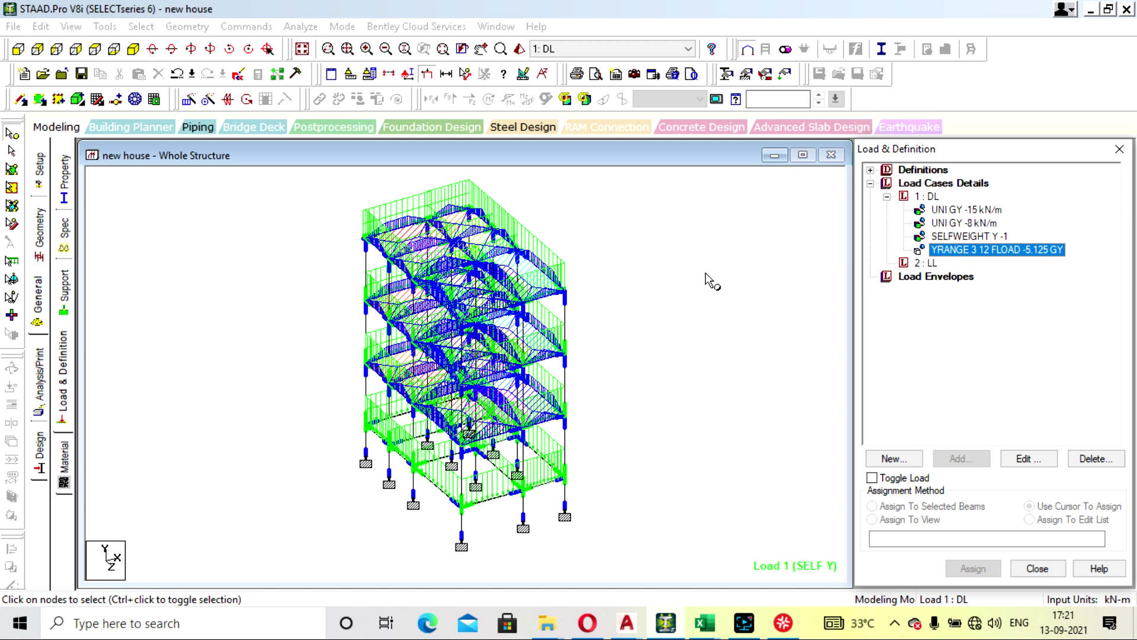
# Step: Add a floor load of 2 kN/m2 in Global Y to the LL case, with a Y range from 3 to 12 m
pyautogui.click(930, 265)
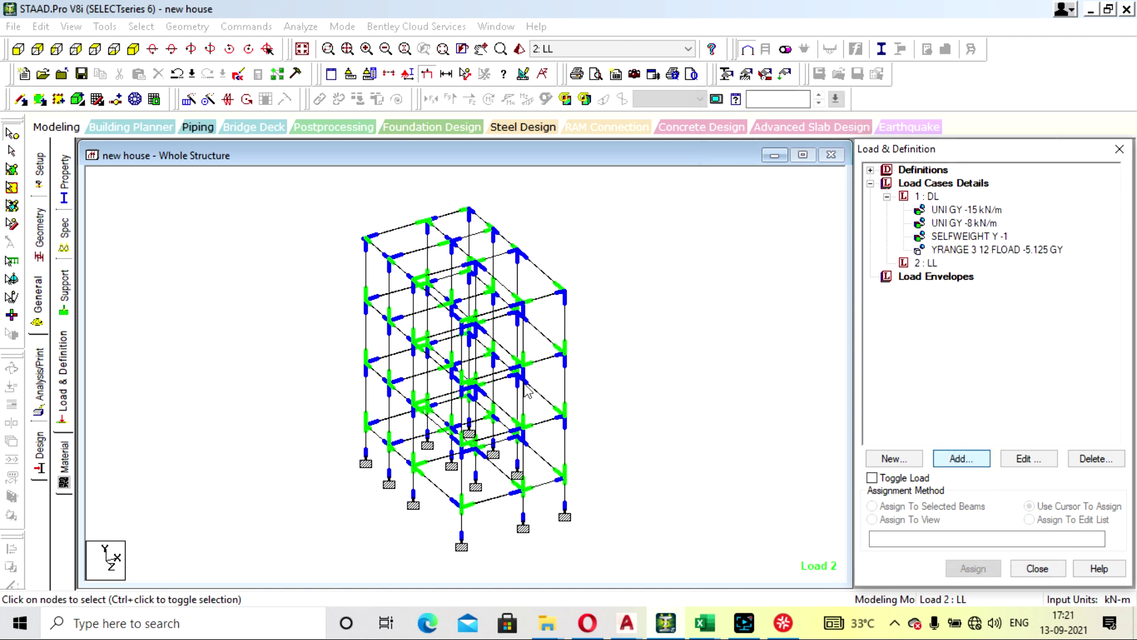
pyautogui.click(961, 459)
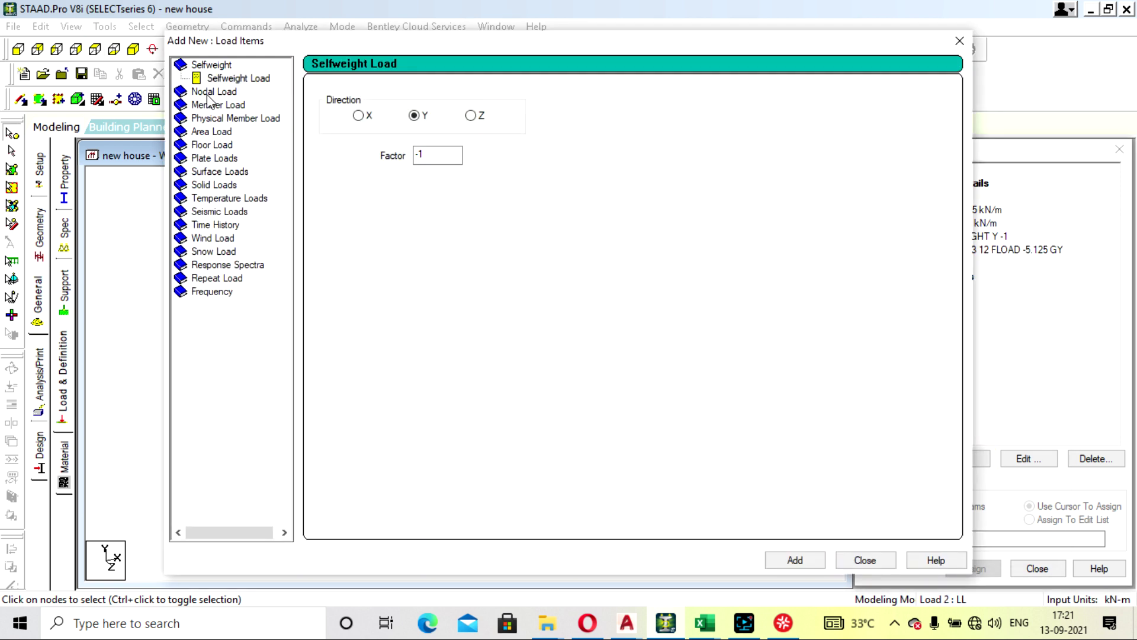
pyautogui.click(224, 145)
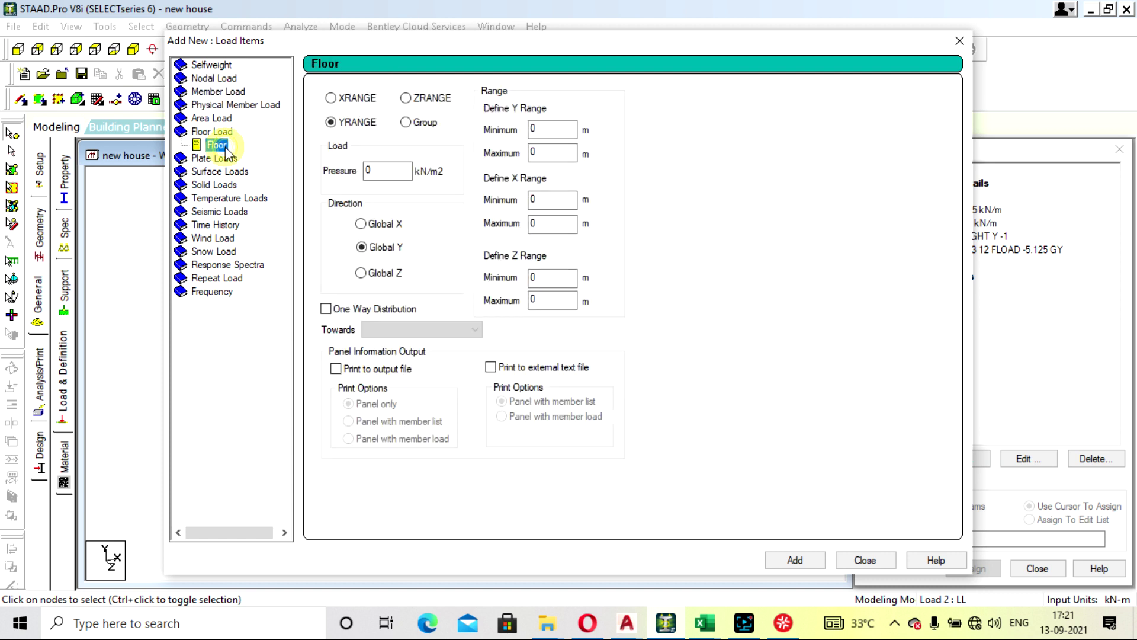
pyautogui.doubleClick(381, 173)
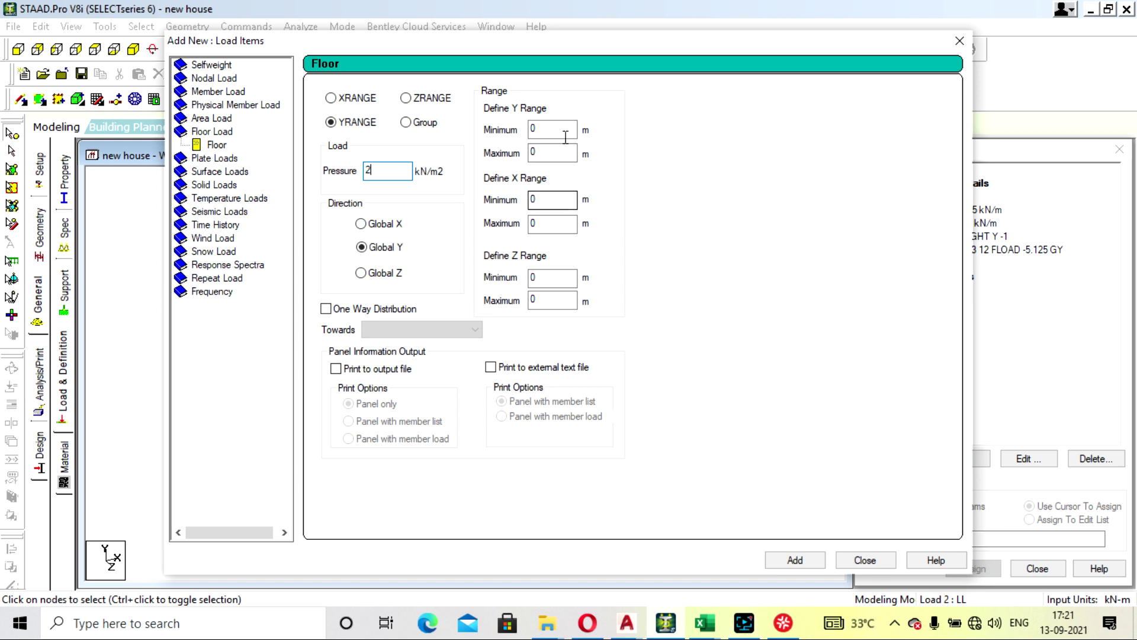
pyautogui.doubleClick(540, 128)
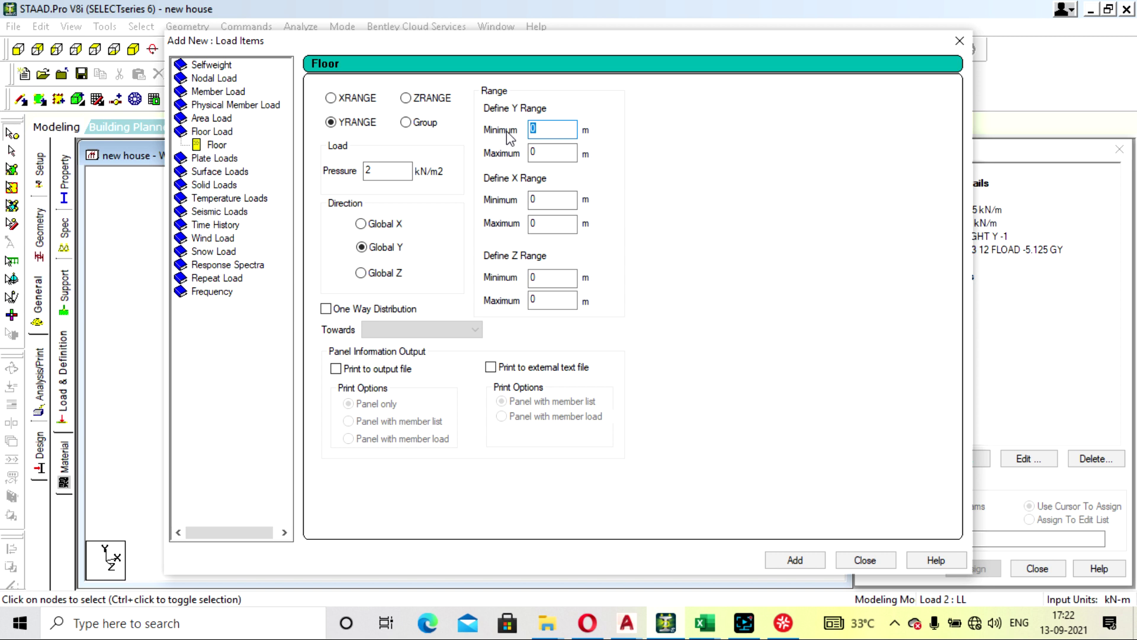
pyautogui.write('3')
pyautogui.doubleClick(535, 152)
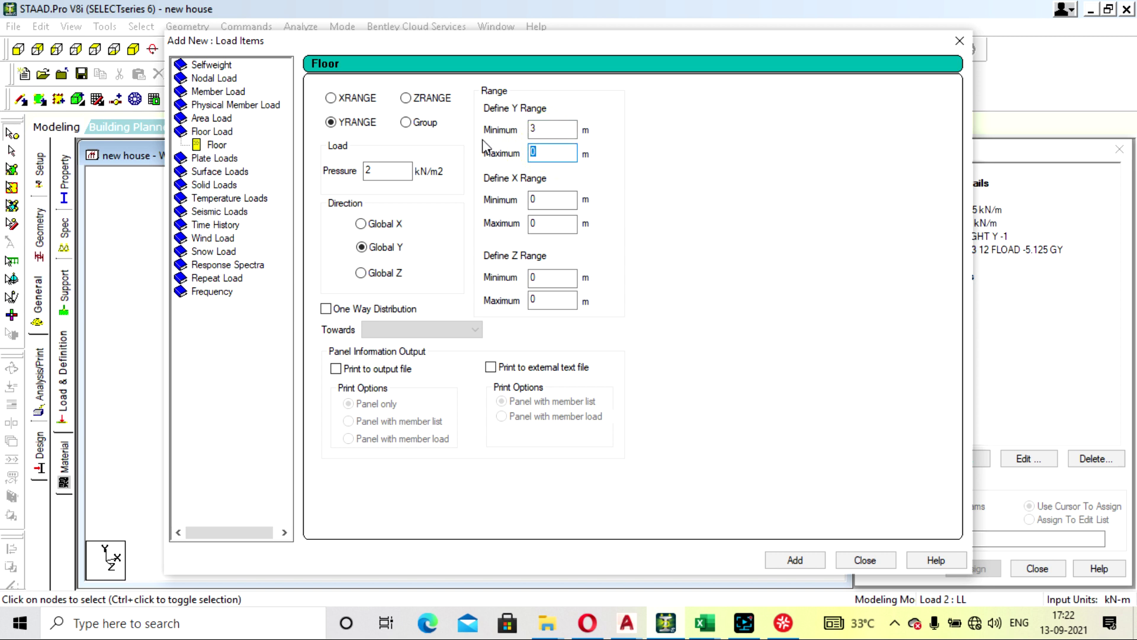
pyautogui.write('12')
pyautogui.click(776, 561)
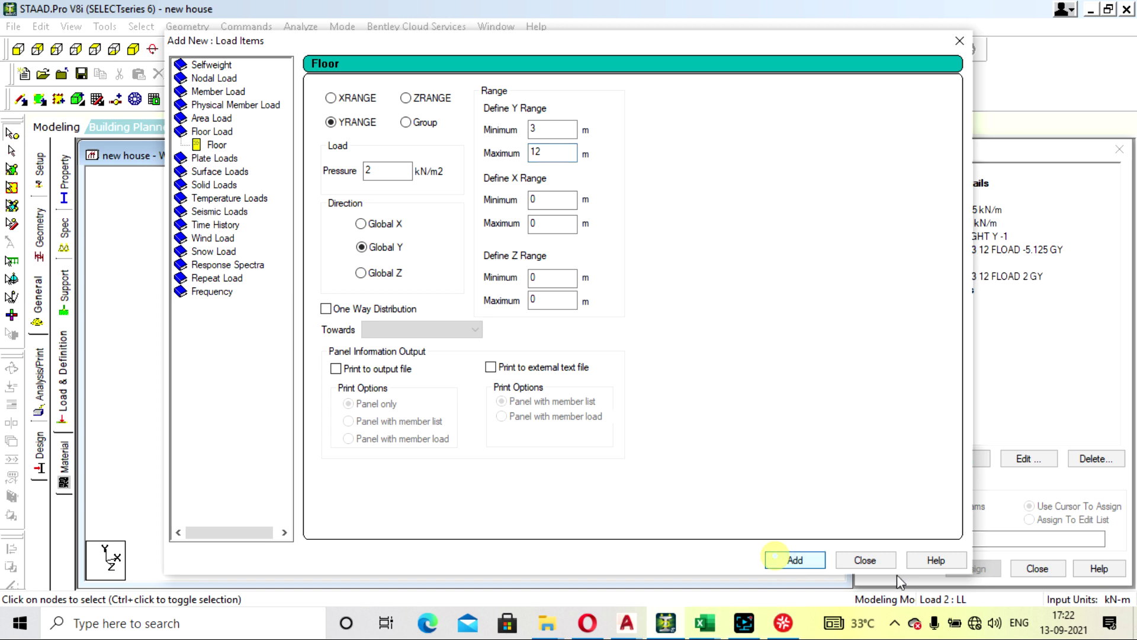
pyautogui.click(873, 565)
# Step: Change the LL floor load's pressure to -2 kN/m2 and close the editor
pyautogui.click(974, 278)
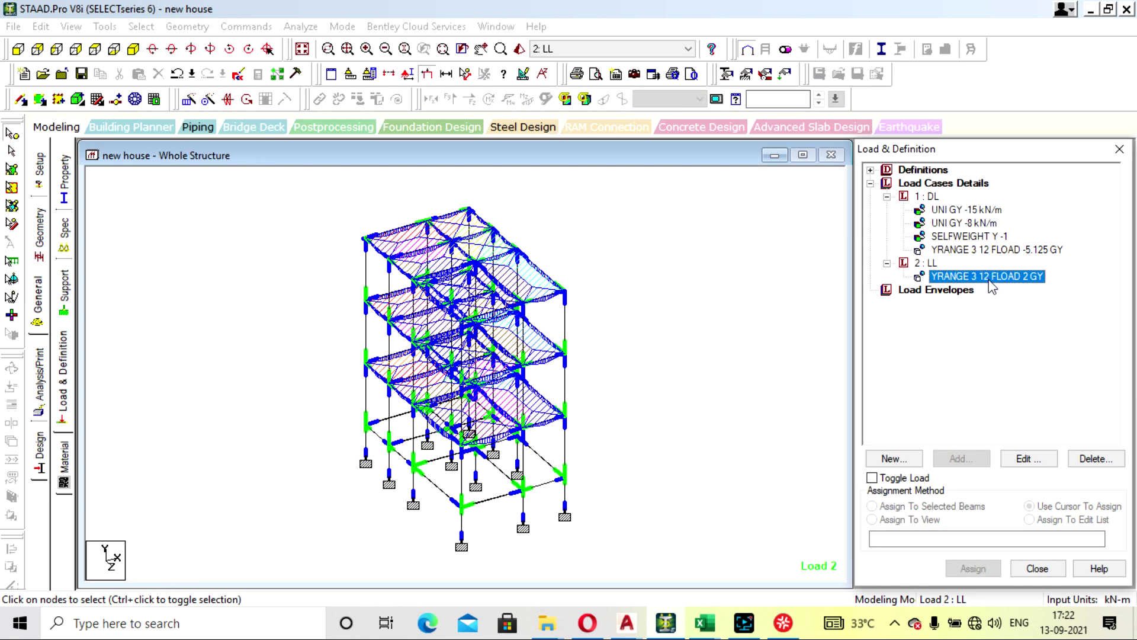
pyautogui.doubleClick(991, 280)
pyautogui.click(464, 196)
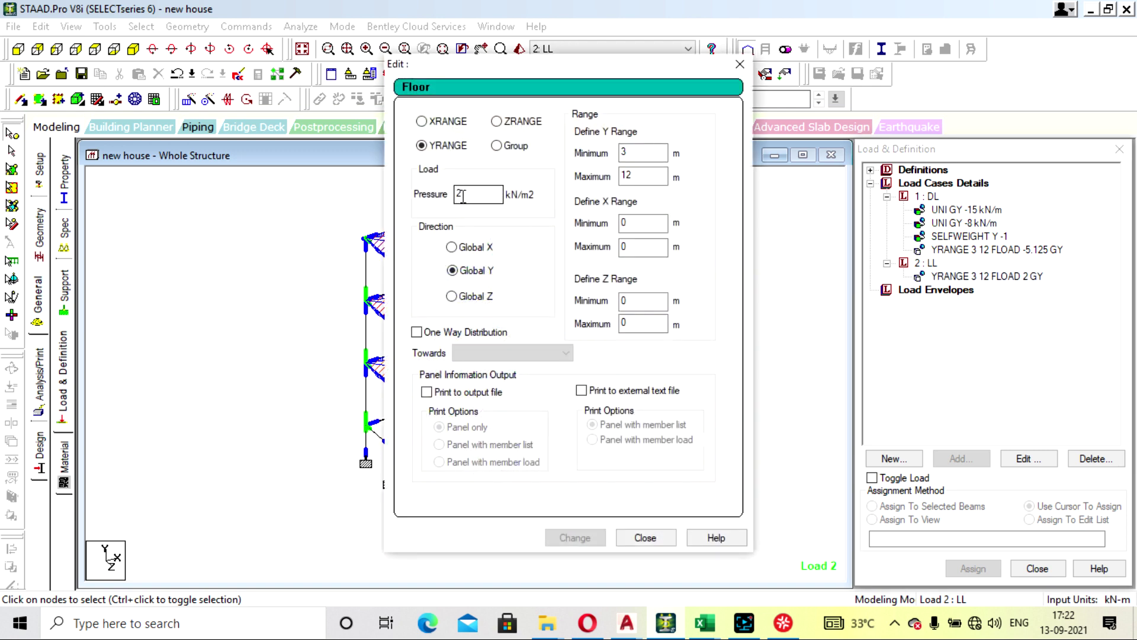
pyautogui.doubleClick(462, 196)
pyautogui.write('-2')
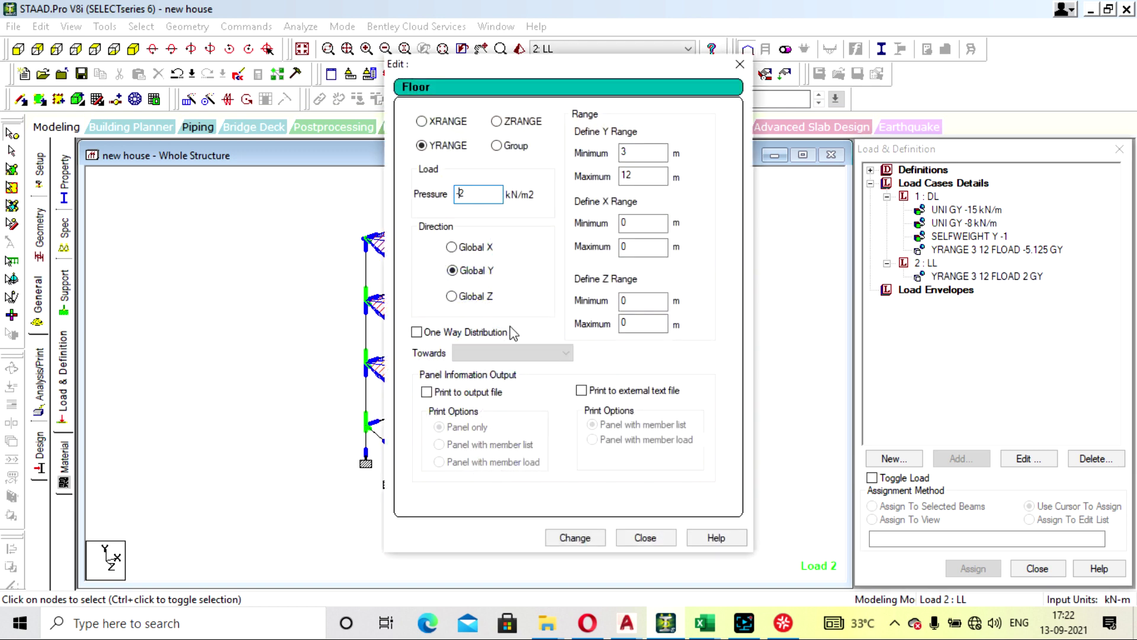
pyautogui.click(585, 538)
pyautogui.click(628, 538)
pyautogui.click(668, 360)
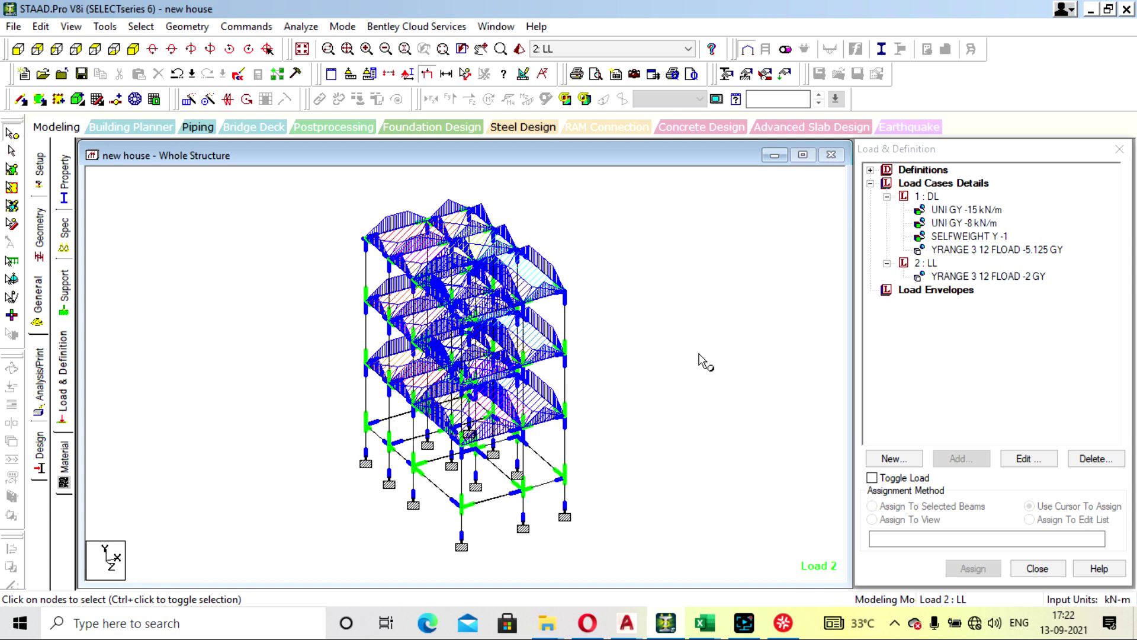
# Step: Compare how the LL floor load and the DL floor load are distributed on the model
pyautogui.click(991, 277)
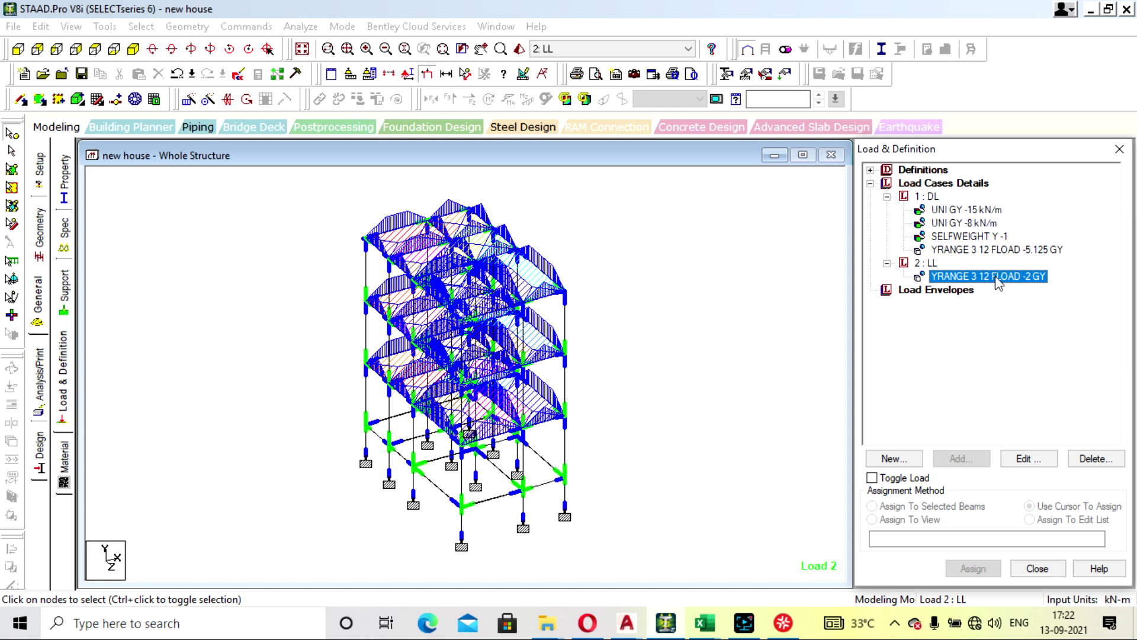
pyautogui.click(988, 250)
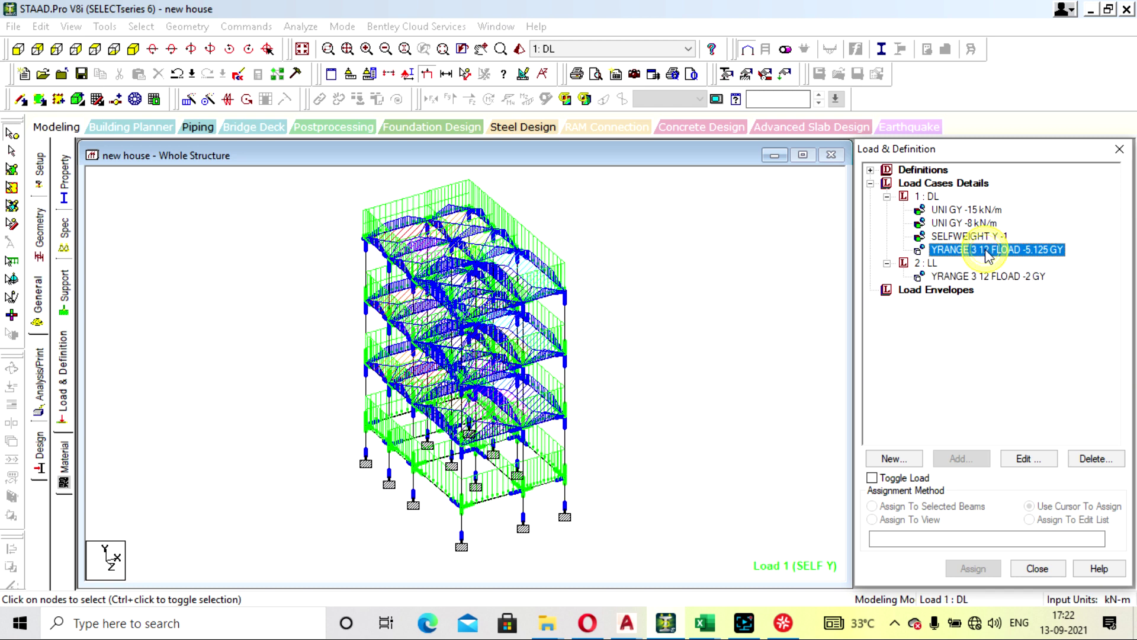
pyautogui.click(790, 260)
pyautogui.click(667, 349)
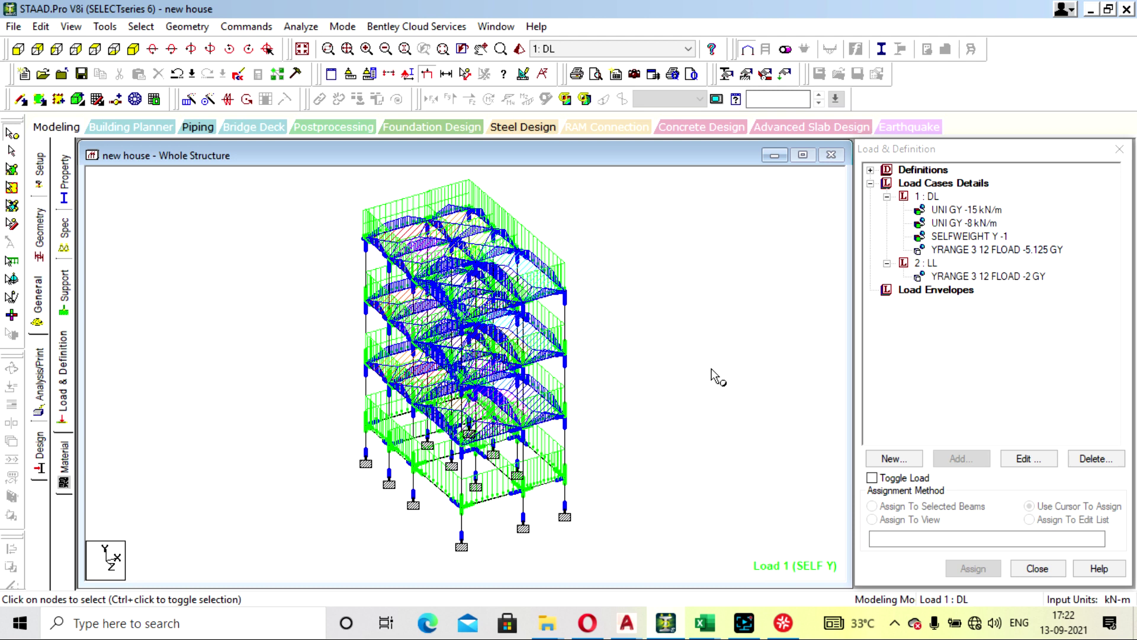
pyautogui.click(679, 338)
pyautogui.scroll(-1, 723, 450)
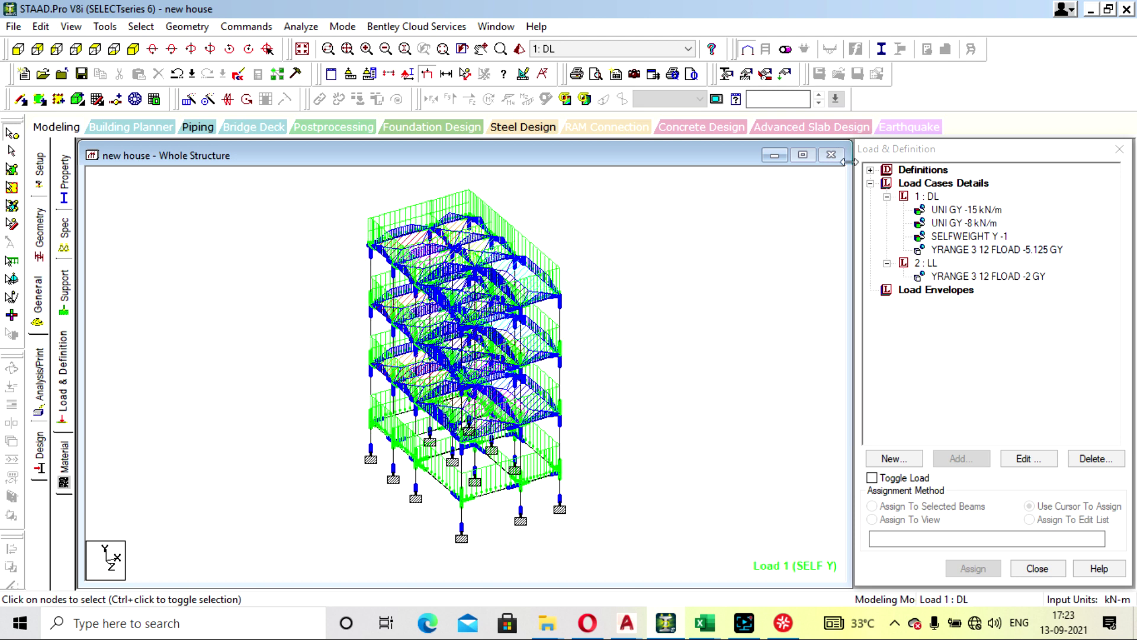
pyautogui.click(708, 346)
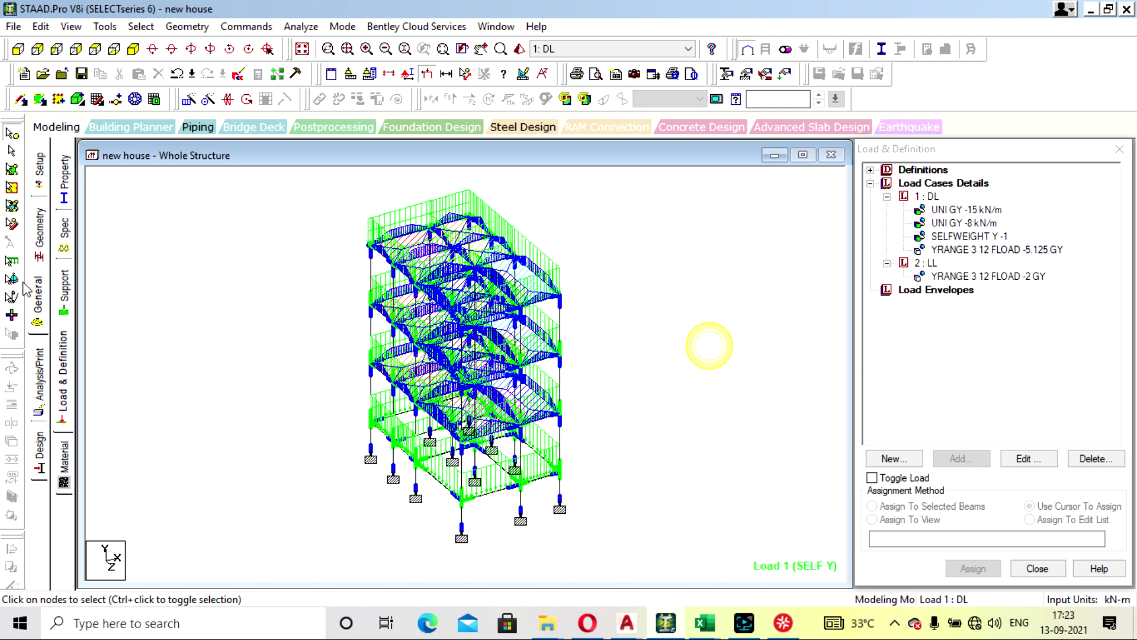
# Step: Open the member specifications and examine the beam-column joint at the top corner in the rendered 3D view
pyautogui.click(65, 227)
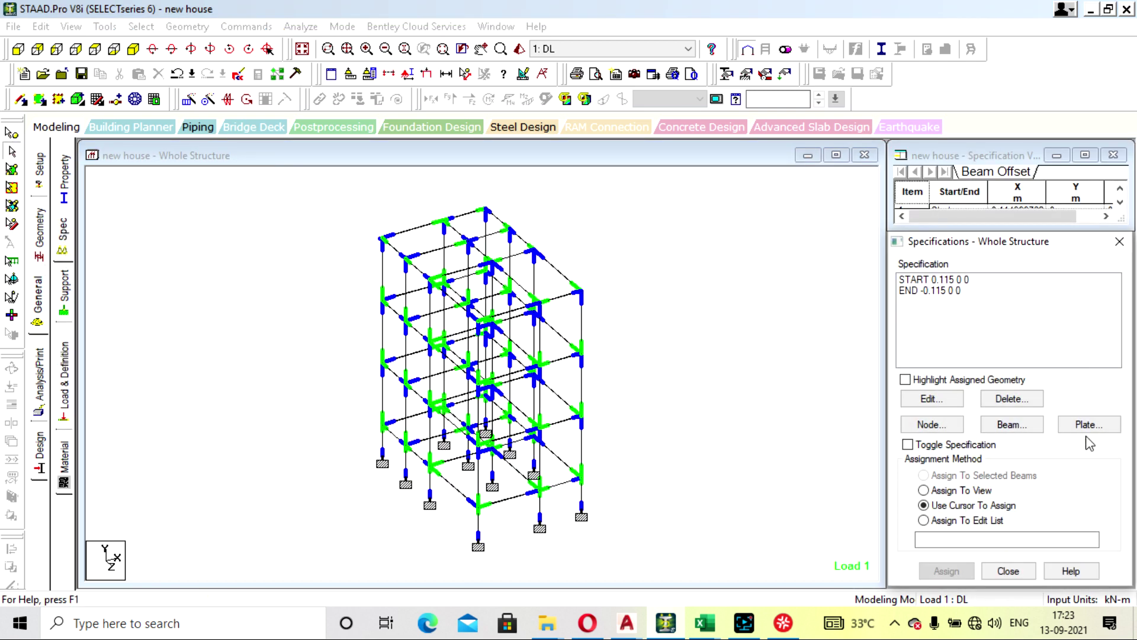
pyautogui.click(760, 228)
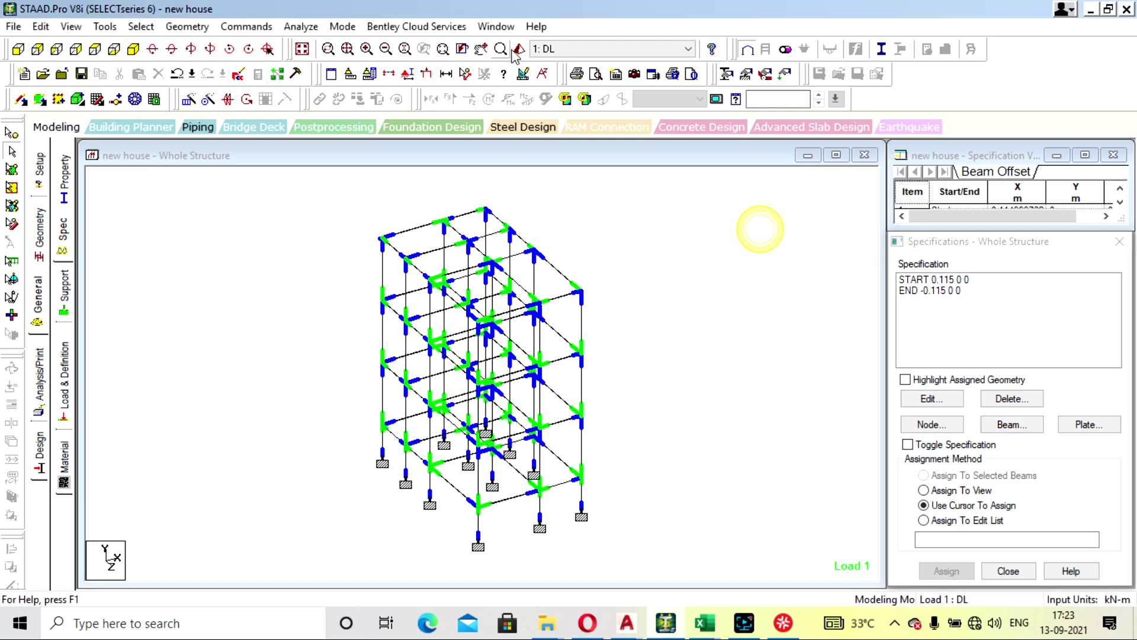
pyautogui.click(519, 50)
pyautogui.click(620, 303)
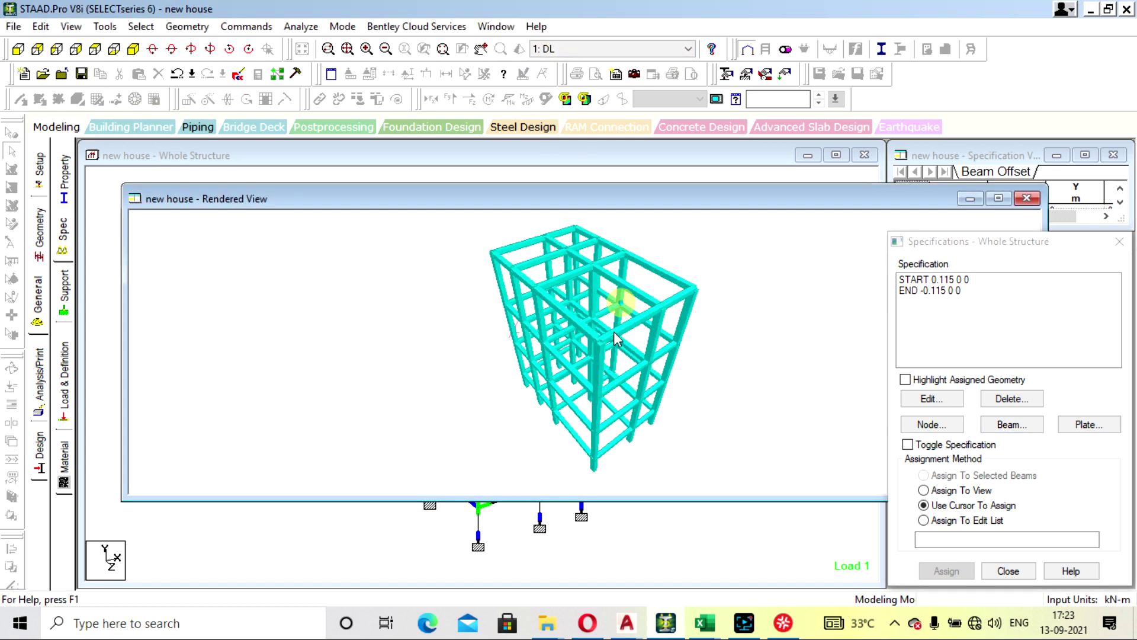
pyautogui.scroll(5, 613, 331)
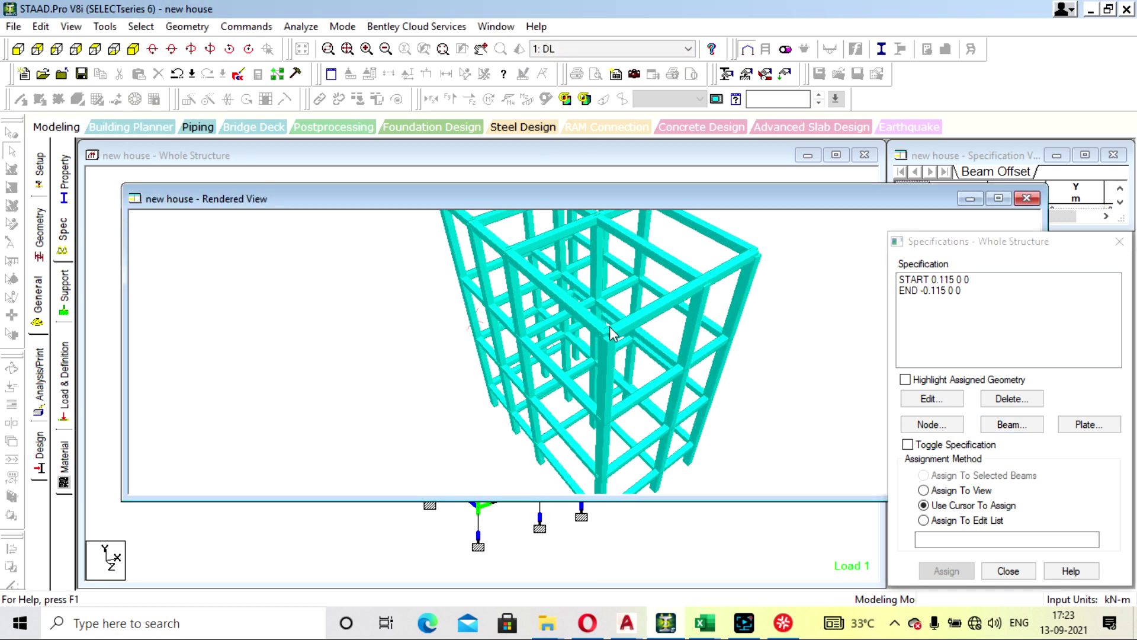
pyautogui.scroll(2, 610, 325)
pyautogui.scroll(4, 624, 321)
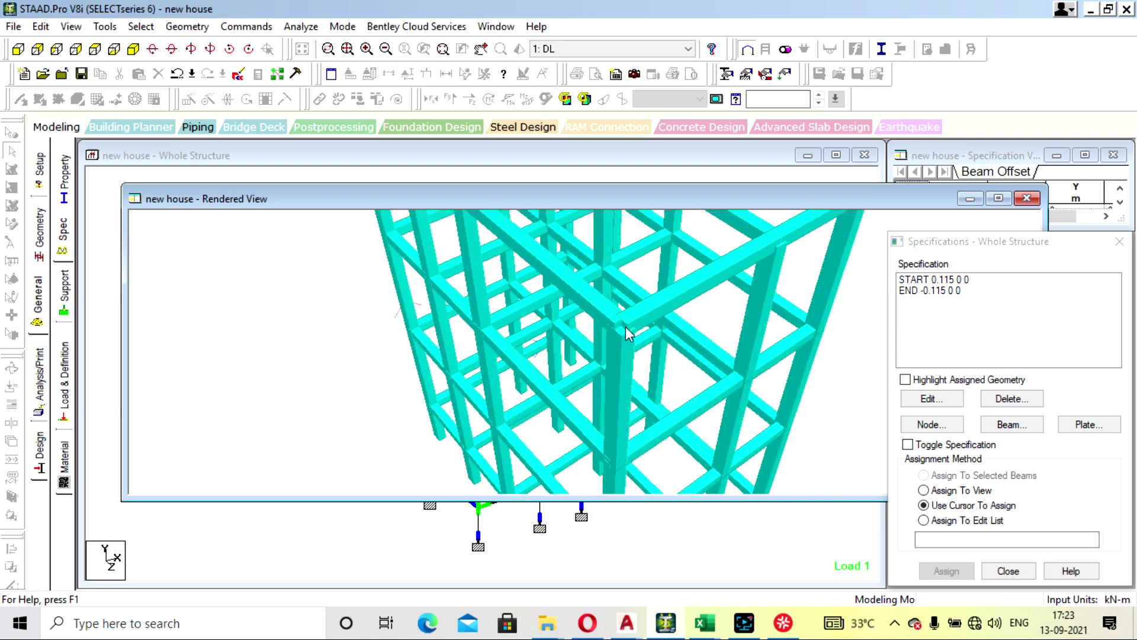
pyautogui.scroll(5, 626, 326)
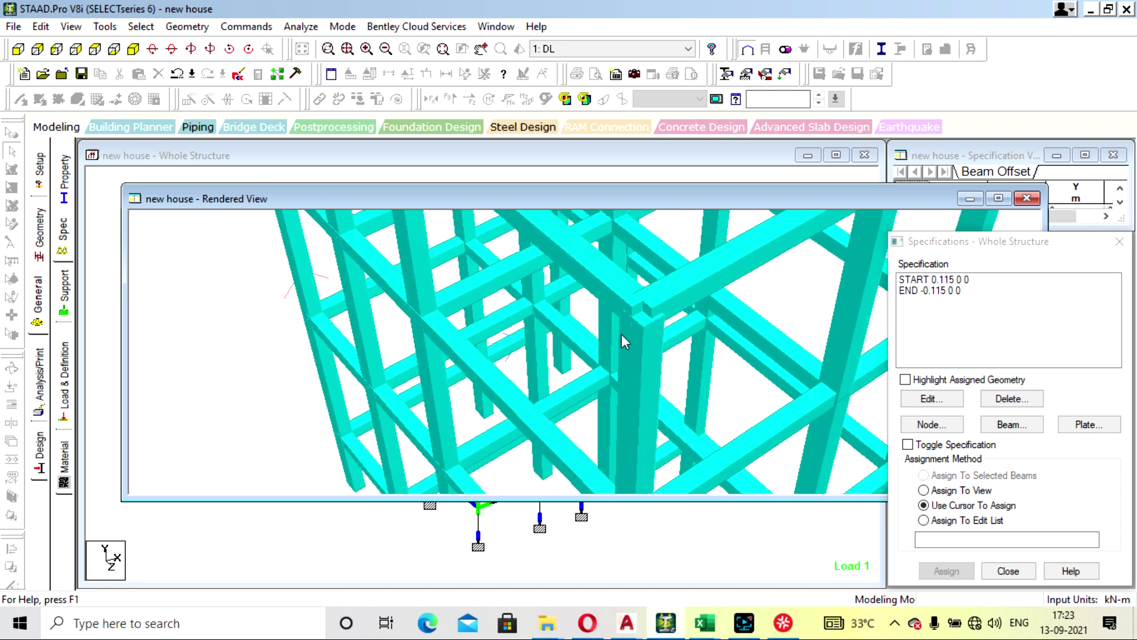
pyautogui.scroll(-4, 620, 334)
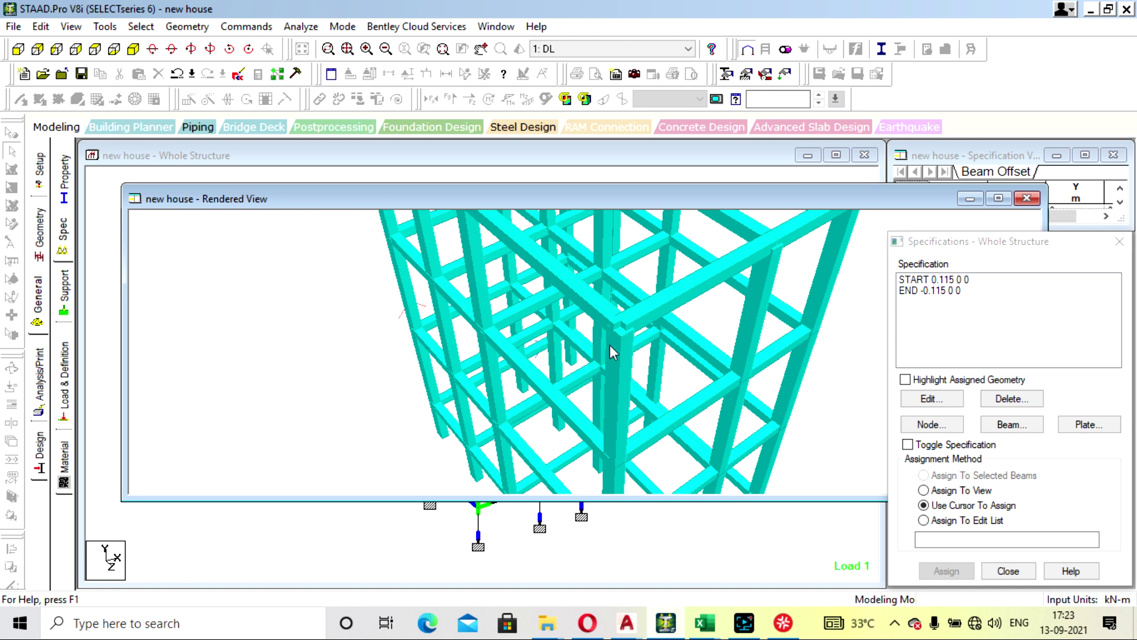
pyautogui.scroll(5, 609, 344)
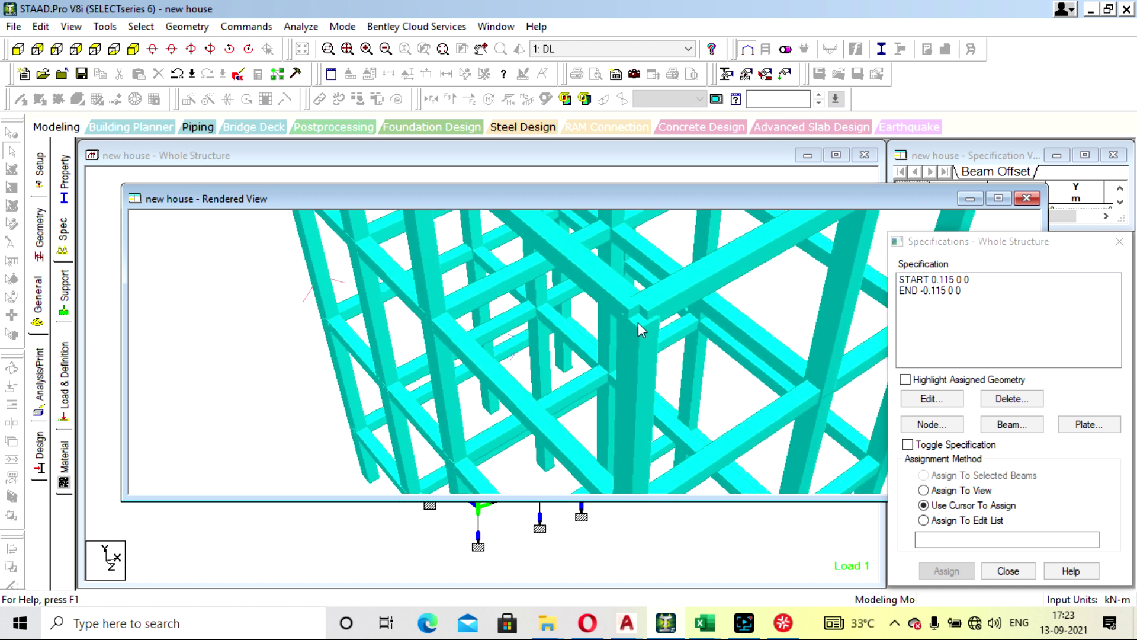
pyautogui.moveTo(638, 323); pyautogui.dragTo(670, 314)
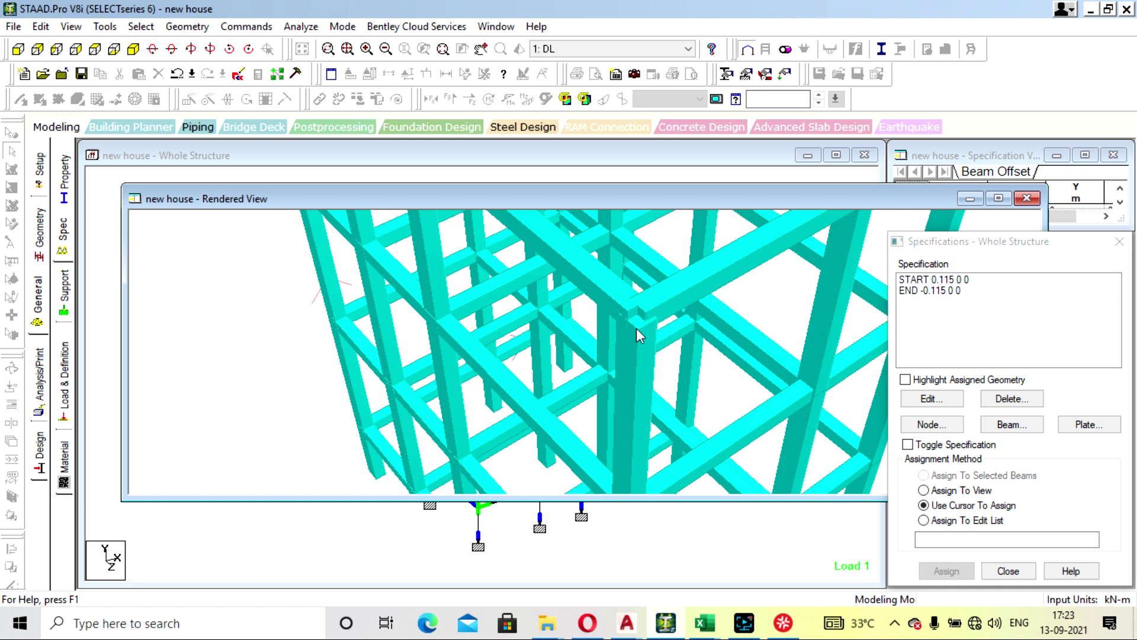
pyautogui.moveTo(779, 203); pyautogui.dragTo(750, 211)
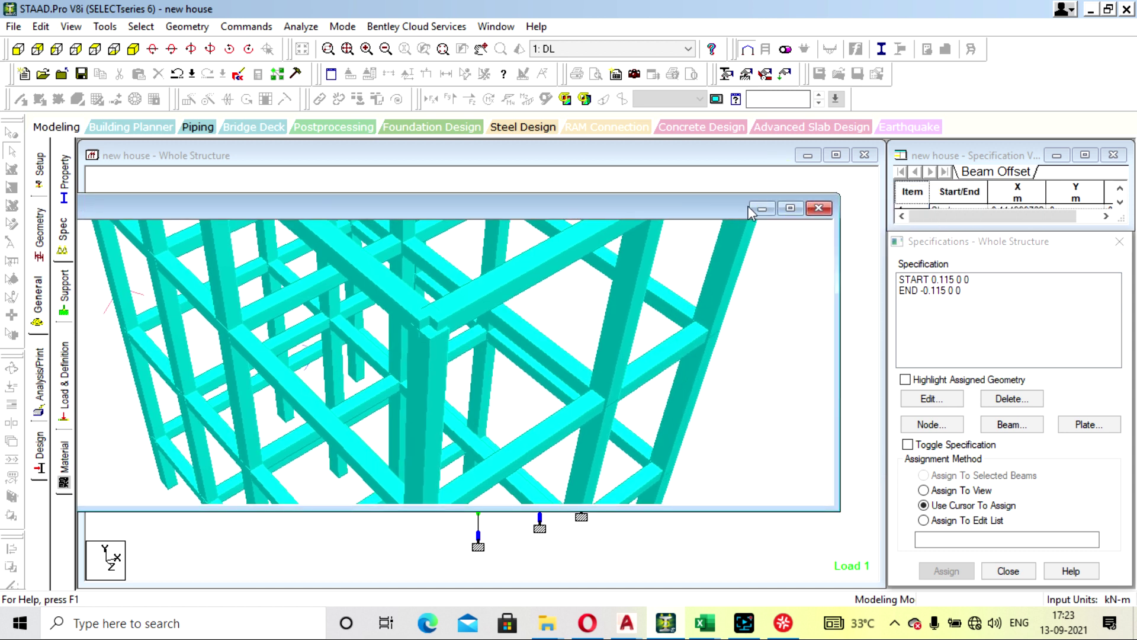
pyautogui.click(825, 211)
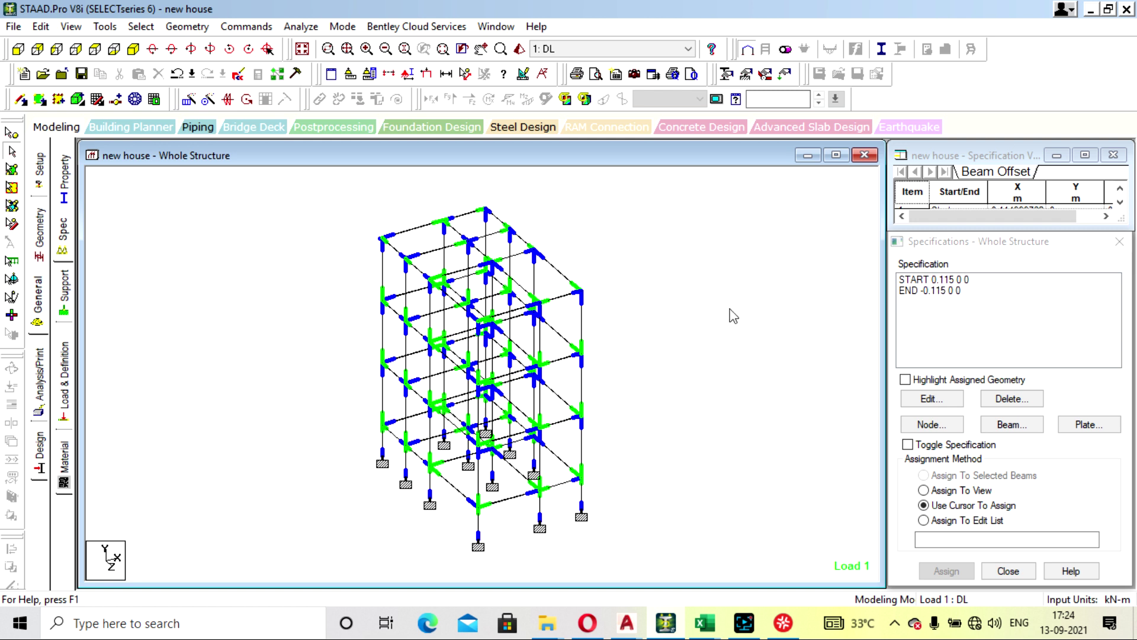
# Step: Add a beam offset specification at the member start with a global X offset of 0.115 m
pyautogui.click(942, 280)
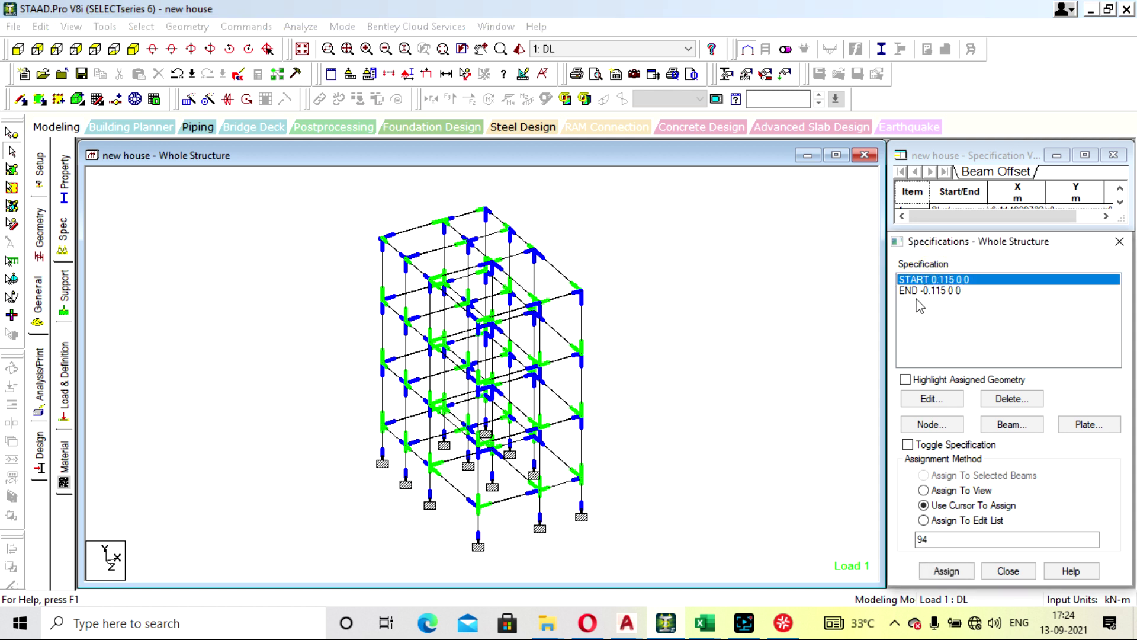
pyautogui.click(1001, 422)
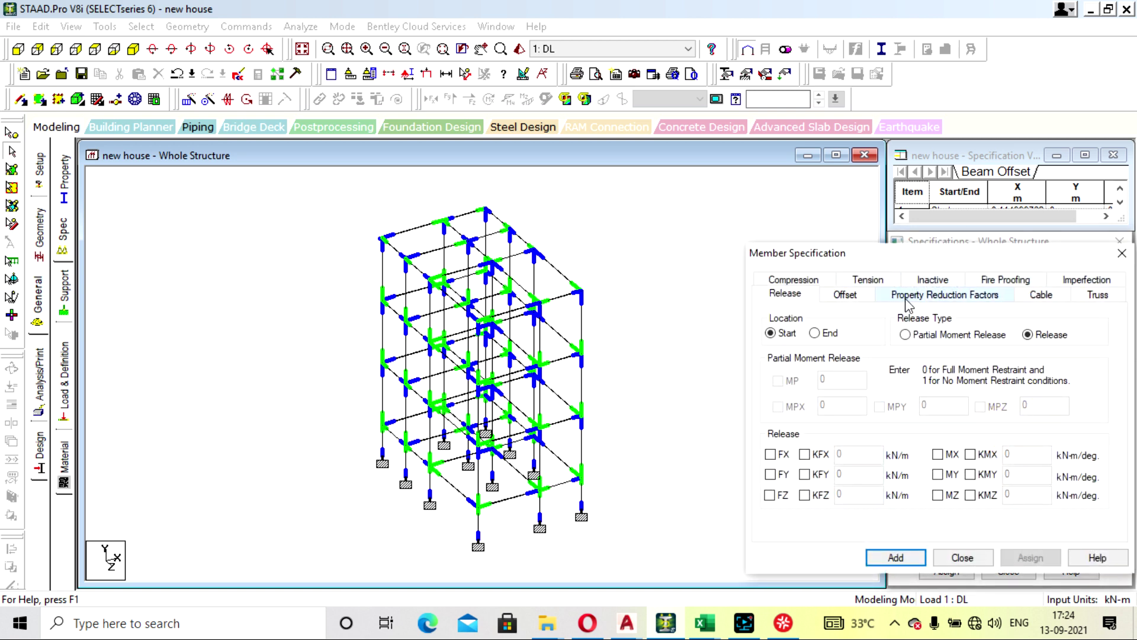
pyautogui.click(841, 296)
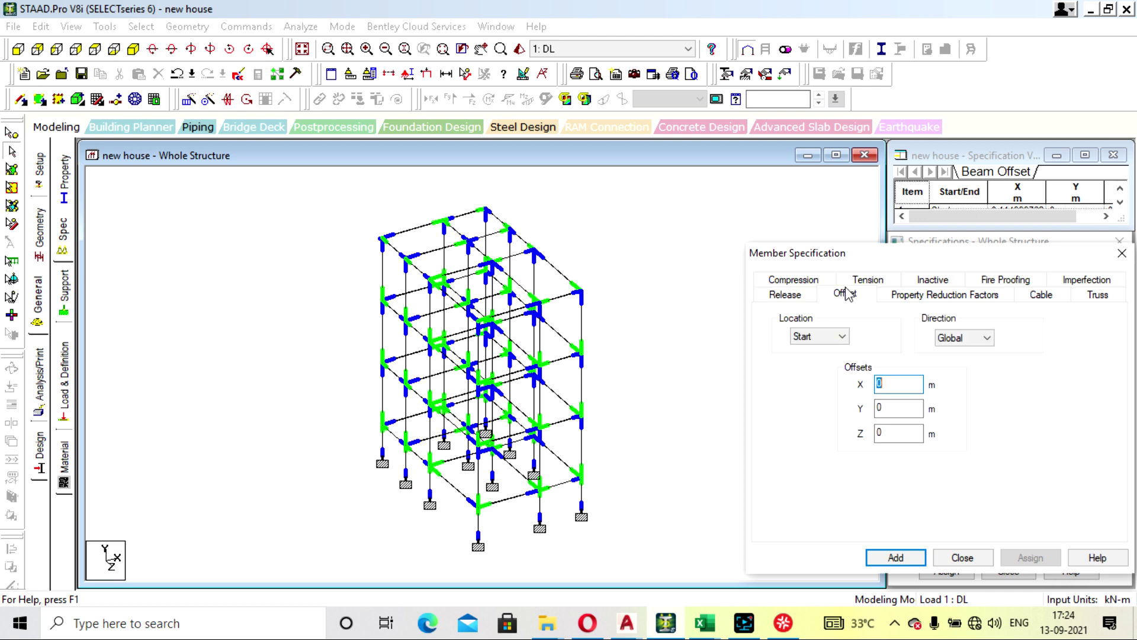
pyautogui.moveTo(921, 254); pyautogui.dragTo(937, 224)
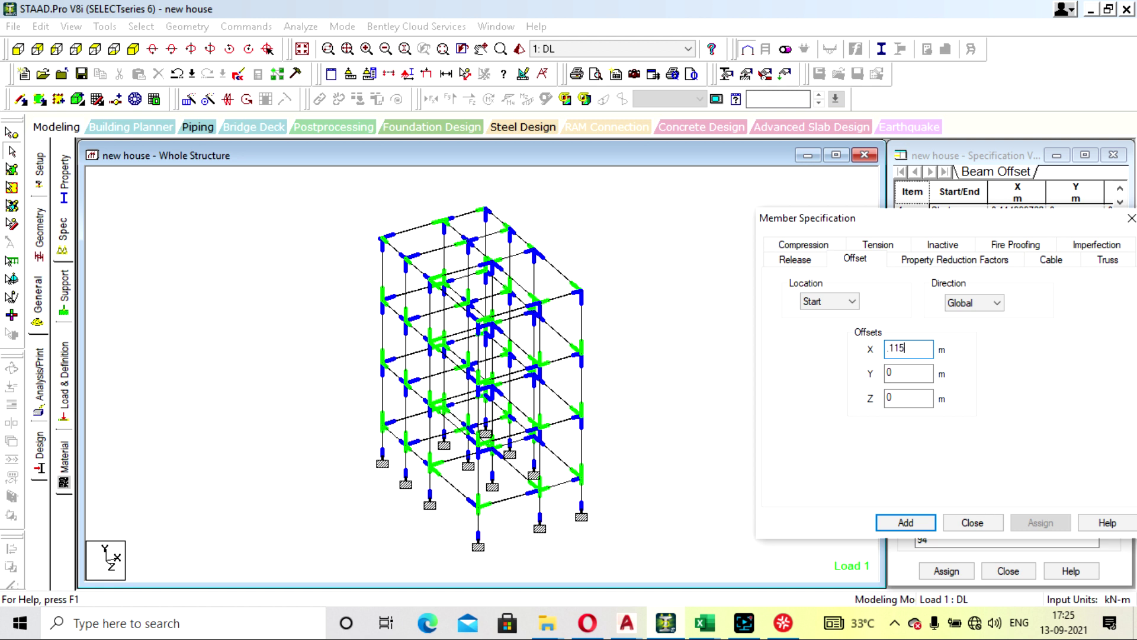
pyautogui.click(927, 524)
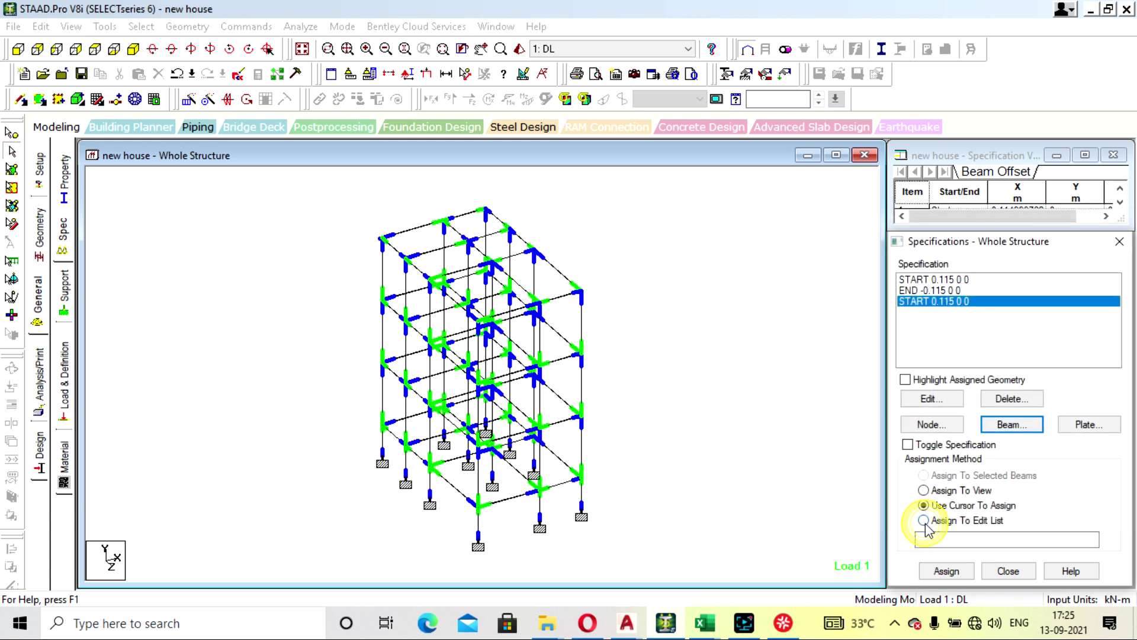
# Step: Add a beam offset specification at the member end with a global X offset of -0.115 m
pyautogui.click(1010, 425)
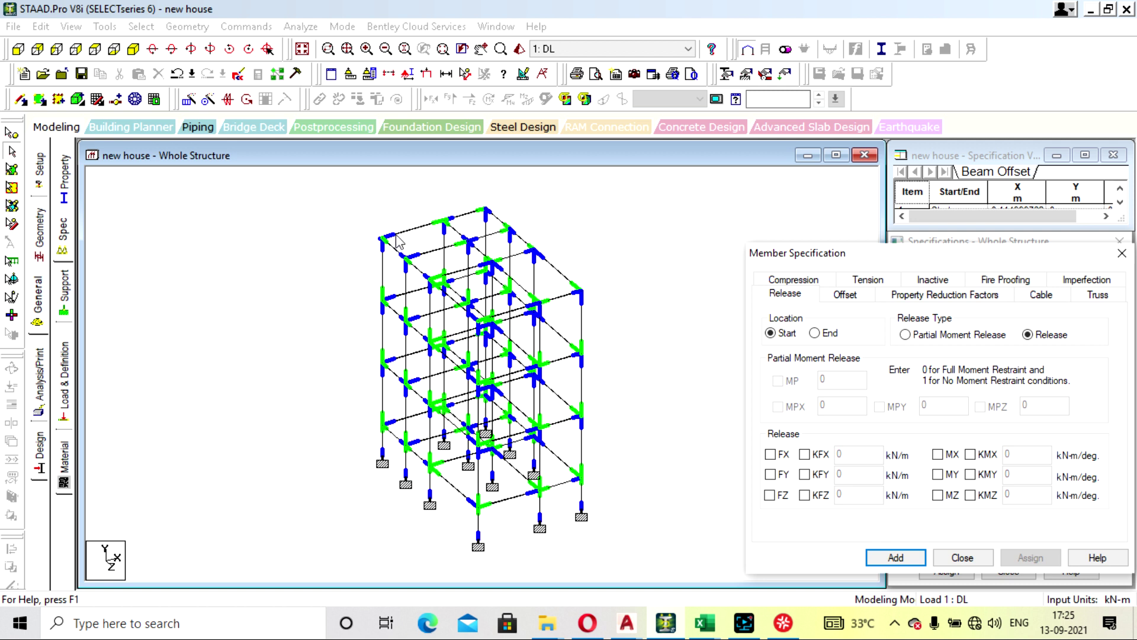
pyautogui.click(845, 294)
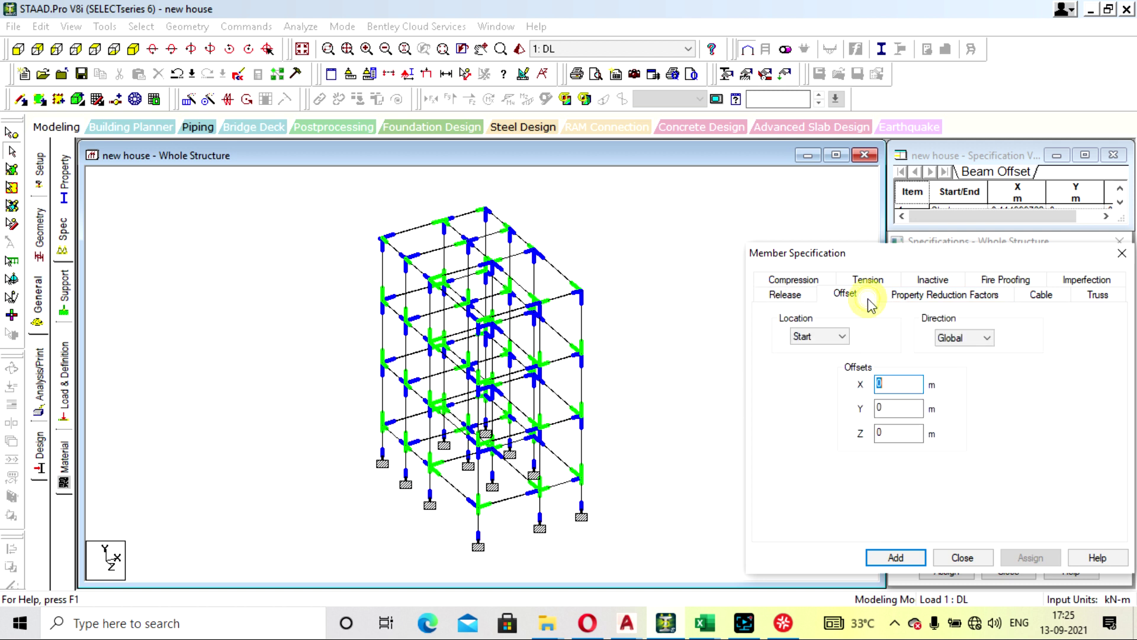
pyautogui.click(832, 337)
pyautogui.click(835, 363)
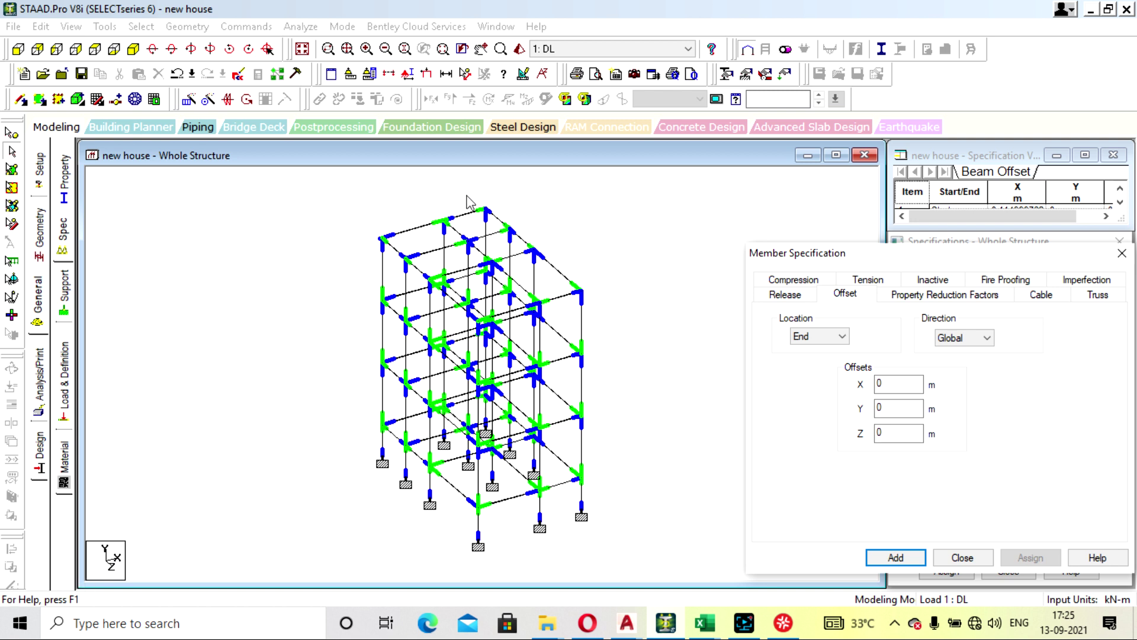
pyautogui.doubleClick(889, 384)
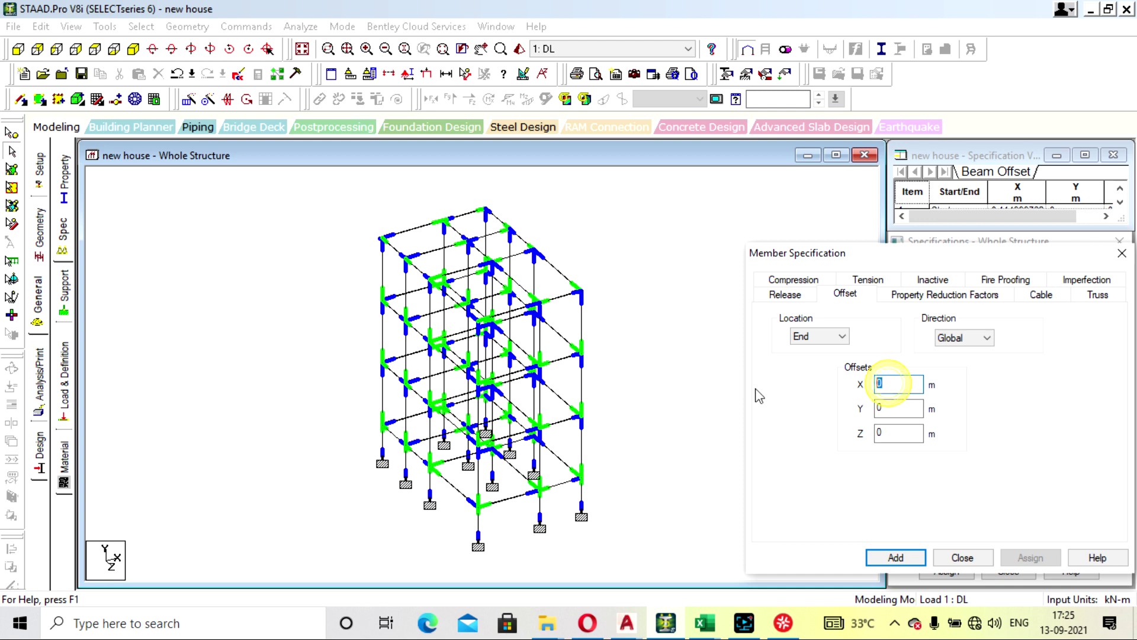
pyautogui.write('-.115')
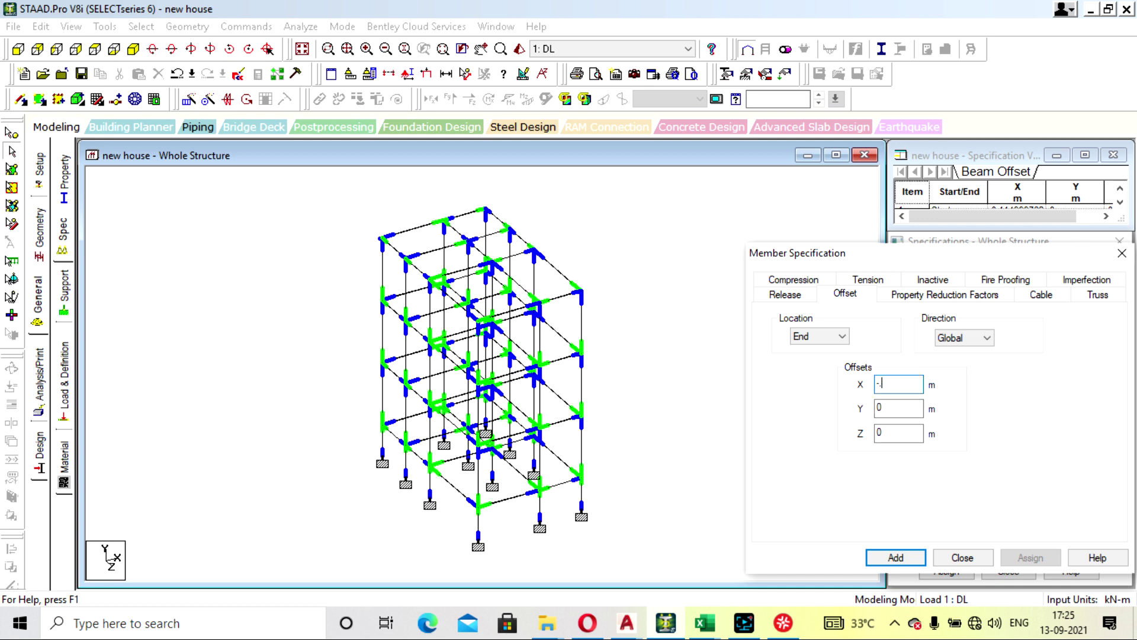
pyautogui.click(894, 558)
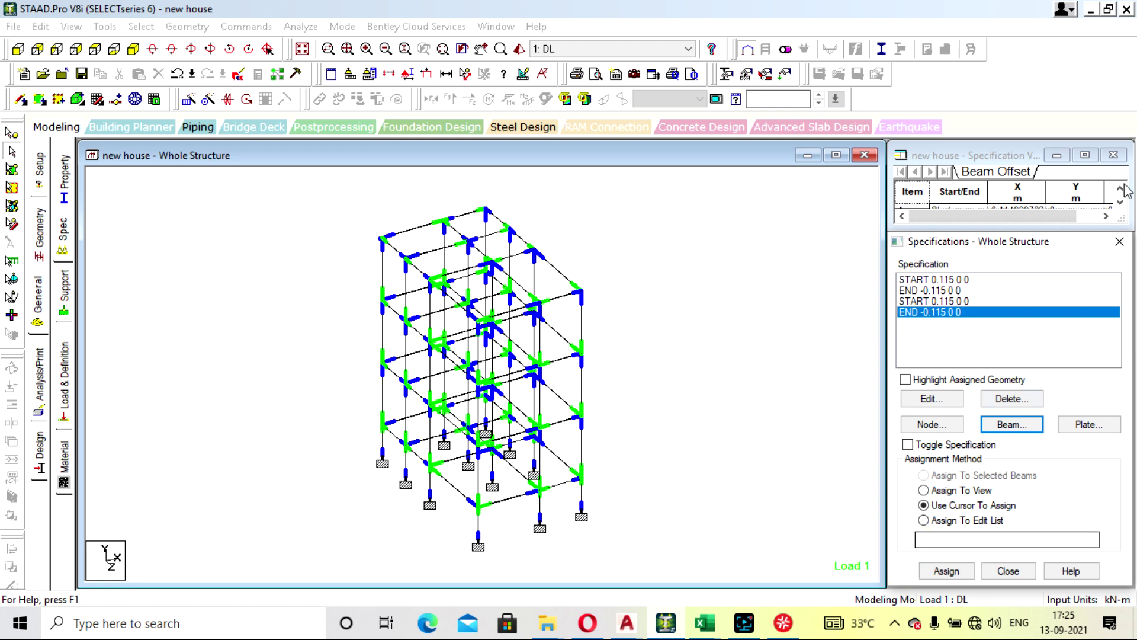
# Step: Delete the two older offset specifications at the head of the list, END -0.115 0 0 and START 0.115 0 0
pyautogui.click(940, 292)
pyautogui.click(1012, 398)
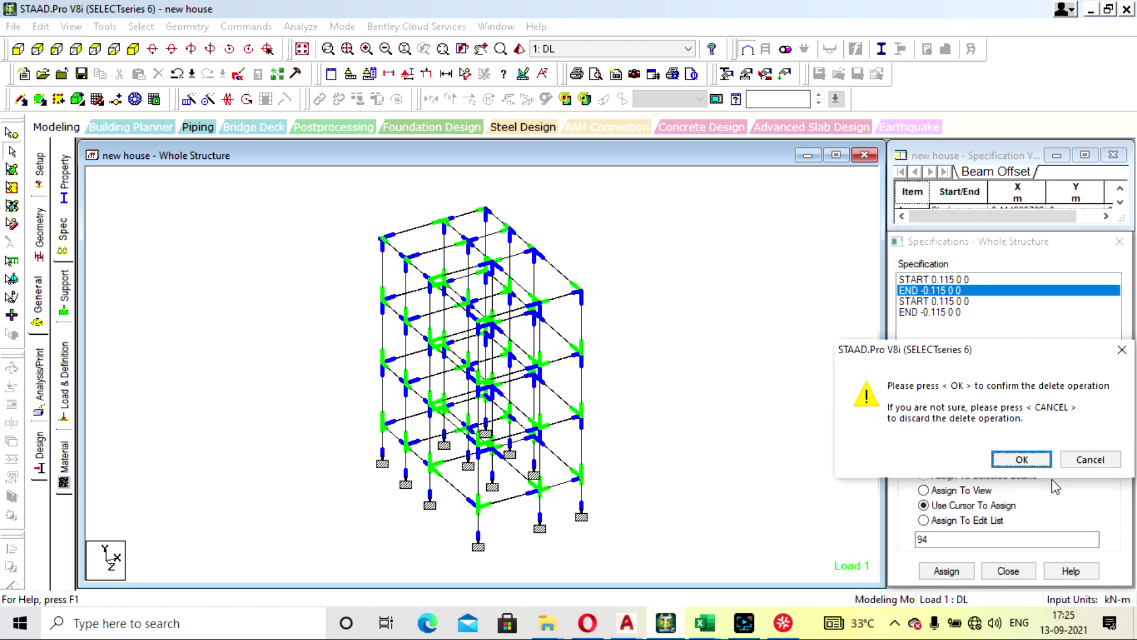
pyautogui.click(1010, 461)
pyautogui.click(939, 280)
pyautogui.click(1011, 398)
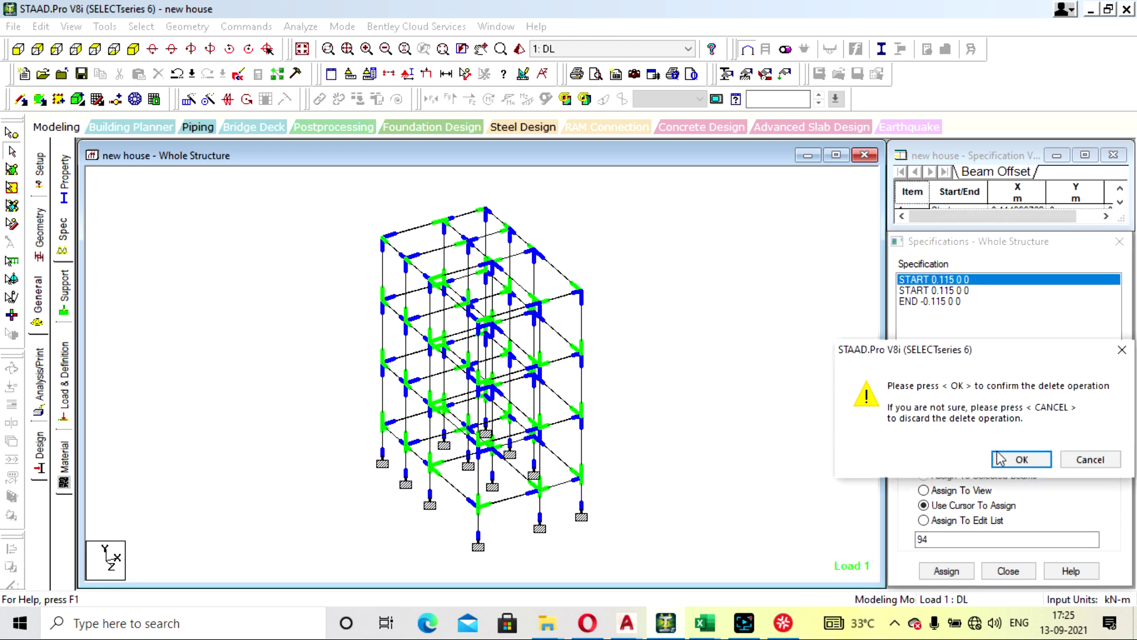
pyautogui.click(1016, 460)
# Step: Assign the START 0.115 0 0 offset to the top-storey X-direction beam at the far left corner as a selected beam
pyautogui.click(939, 280)
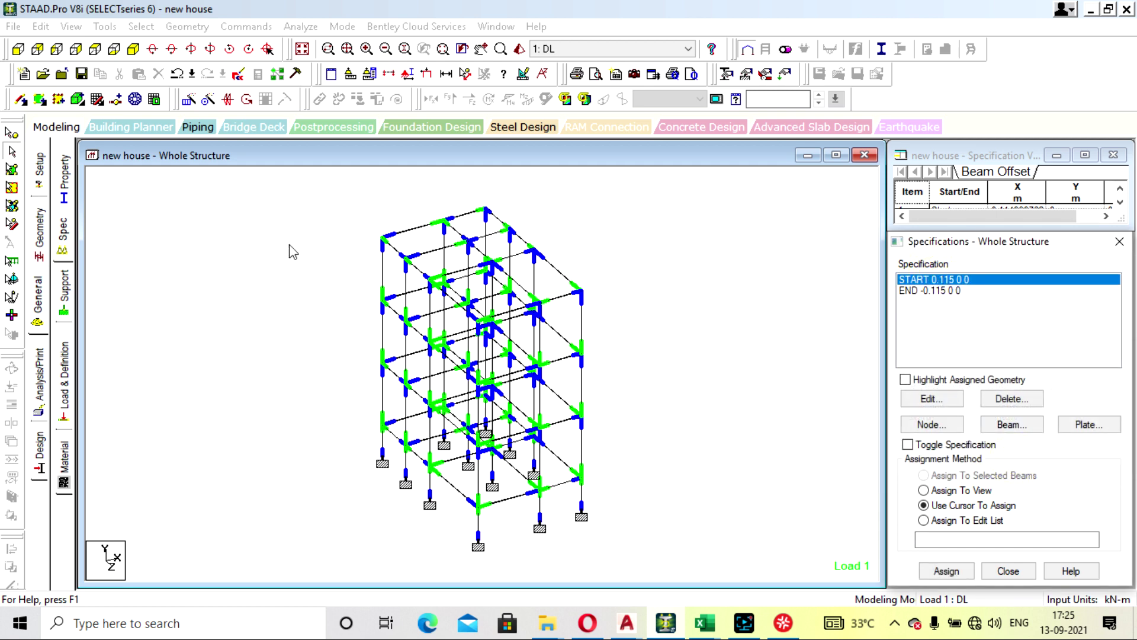
pyautogui.click(418, 227)
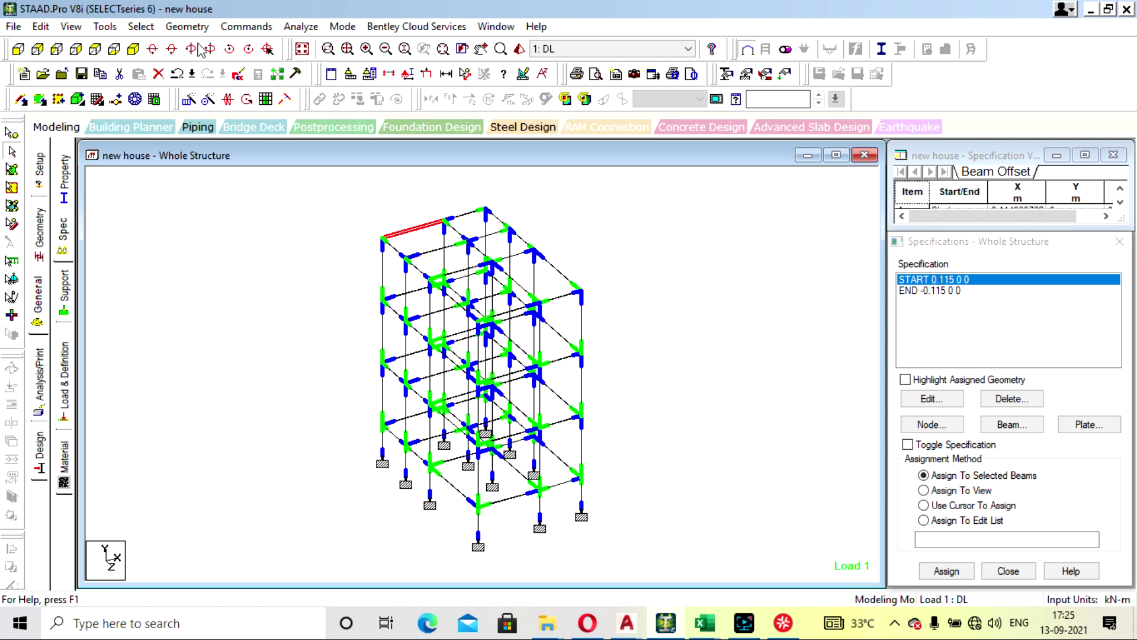
pyautogui.click(114, 48)
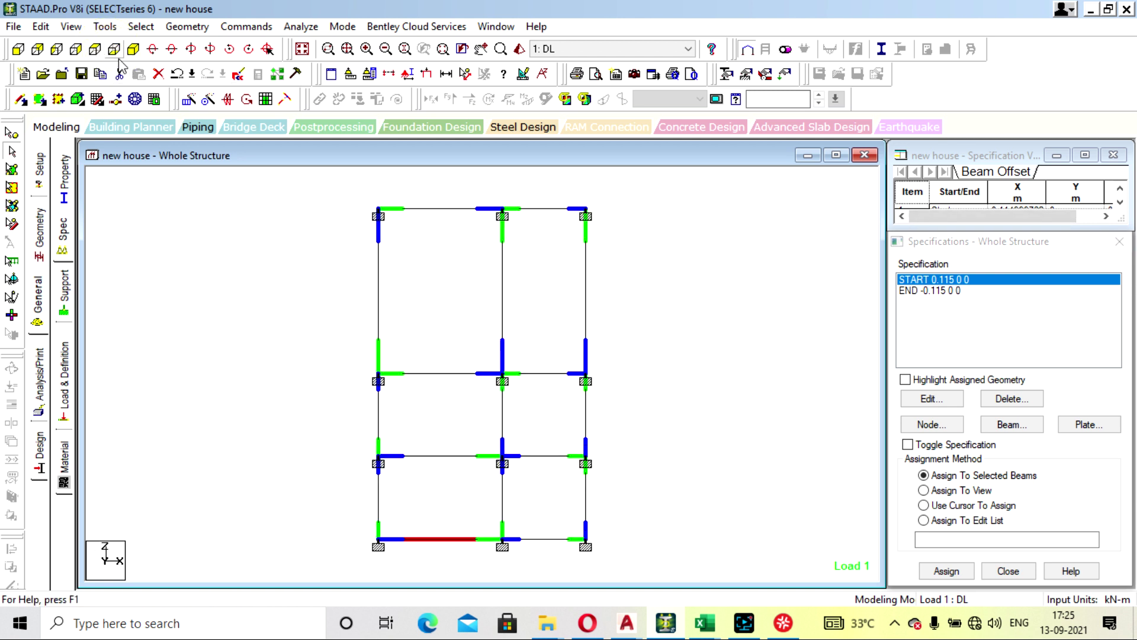
pyautogui.click(133, 49)
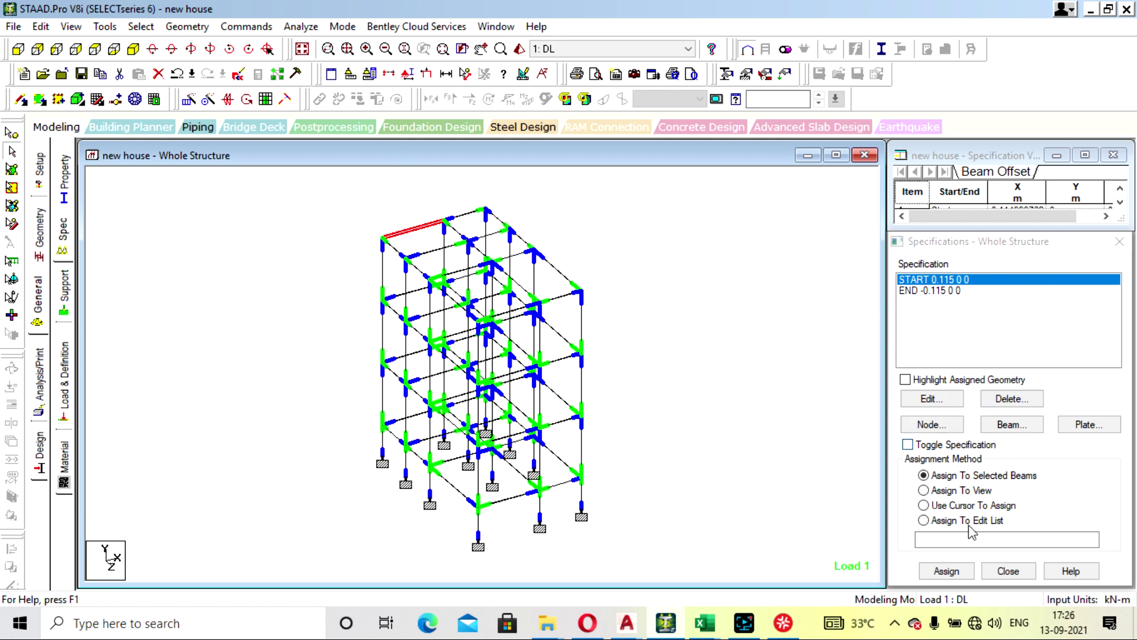
pyautogui.click(946, 571)
pyautogui.click(1020, 453)
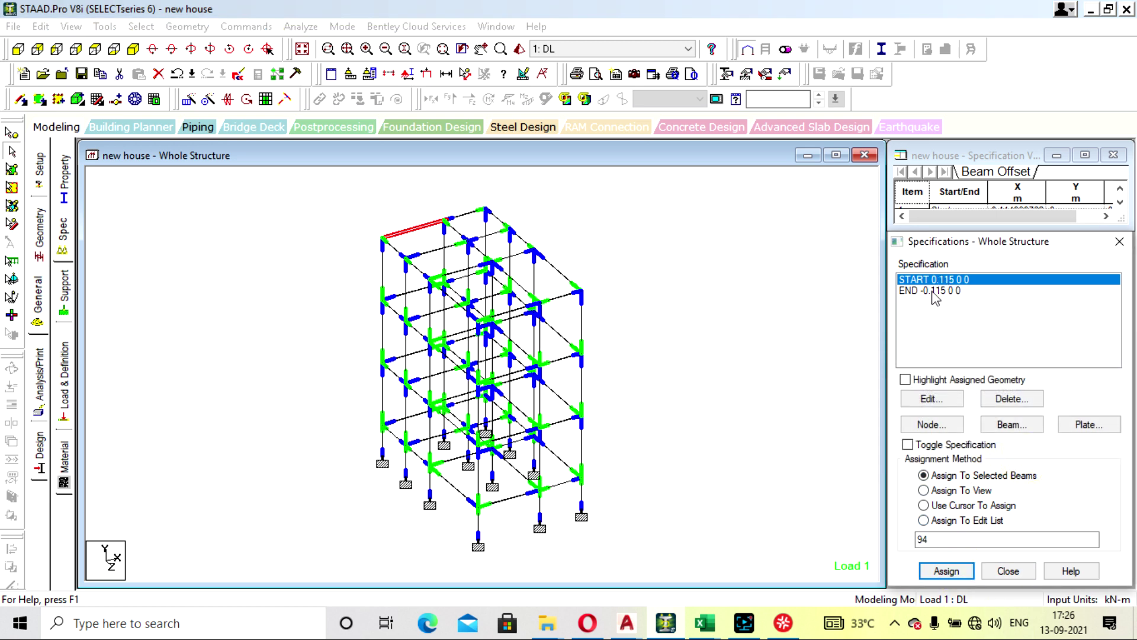
# Step: Assign the END -0.115 0 0 offset to the same top-storey corner beam and clear the selection
pyautogui.click(934, 292)
pyautogui.click(763, 285)
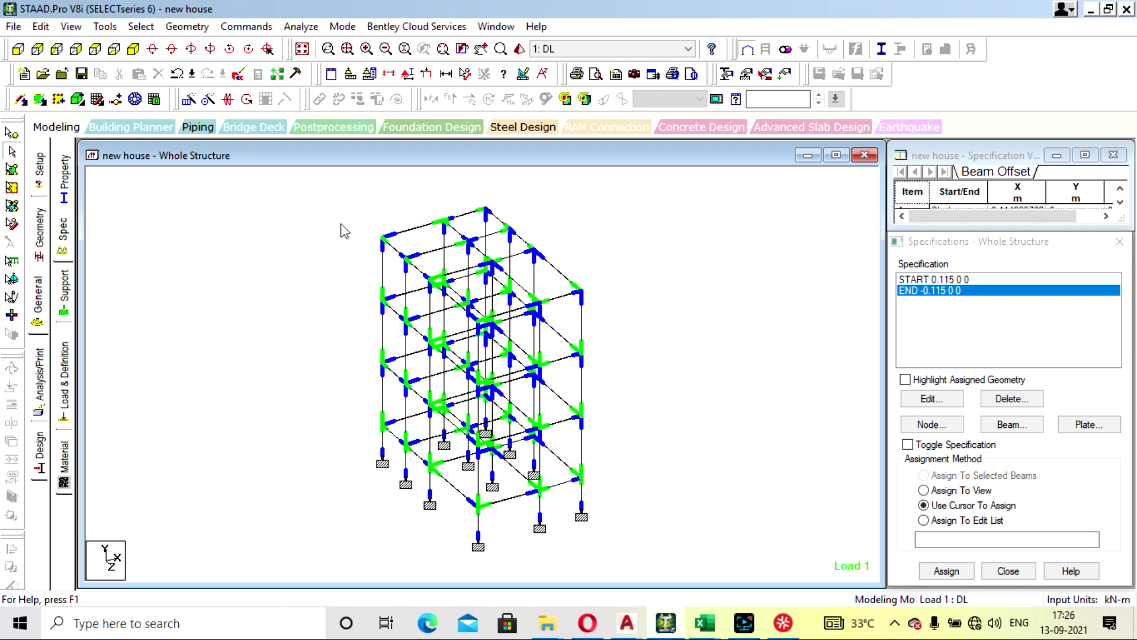
pyautogui.click(402, 233)
pyautogui.click(946, 570)
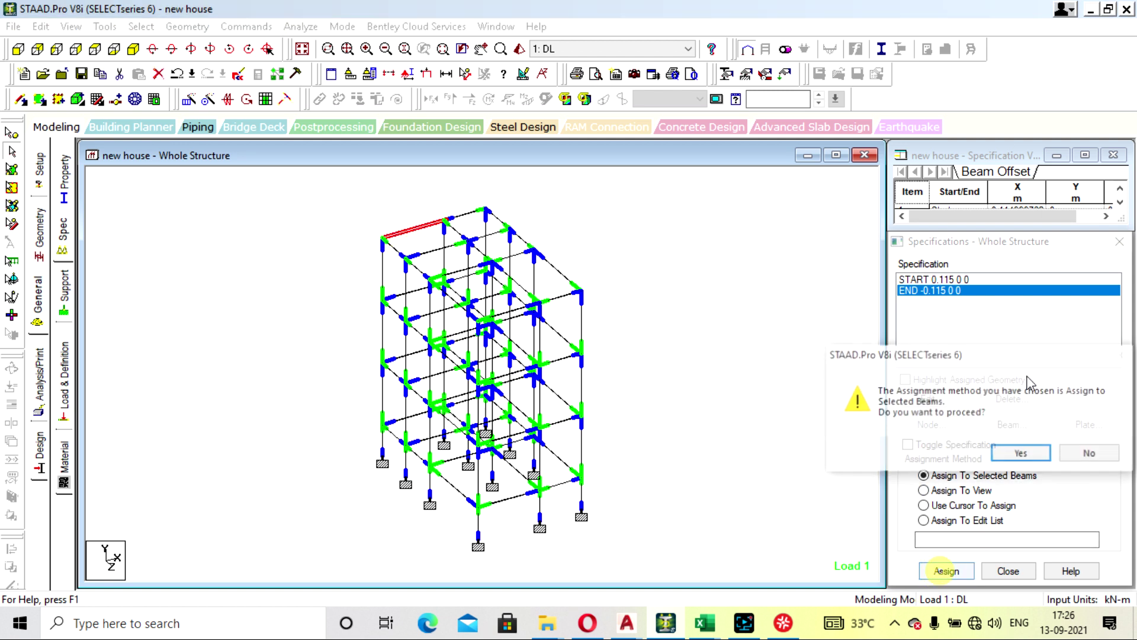
pyautogui.click(1025, 455)
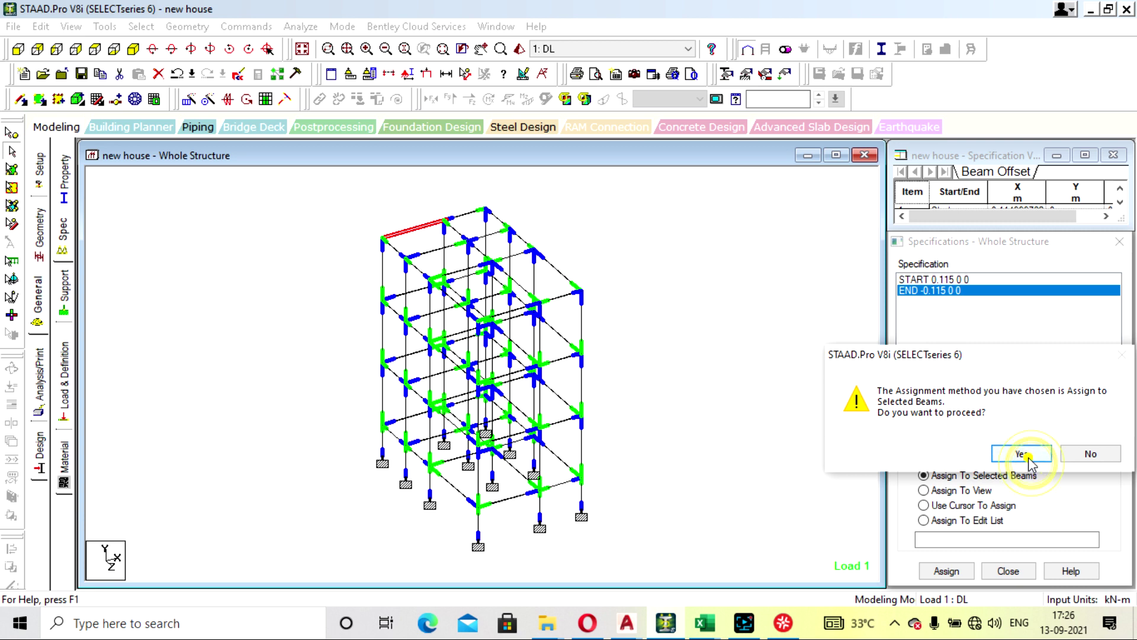
pyautogui.click(718, 349)
# Step: Examine the beam-column joints in the rendered 3D view and check one line of beams in the plan and isometric views
pyautogui.click(519, 49)
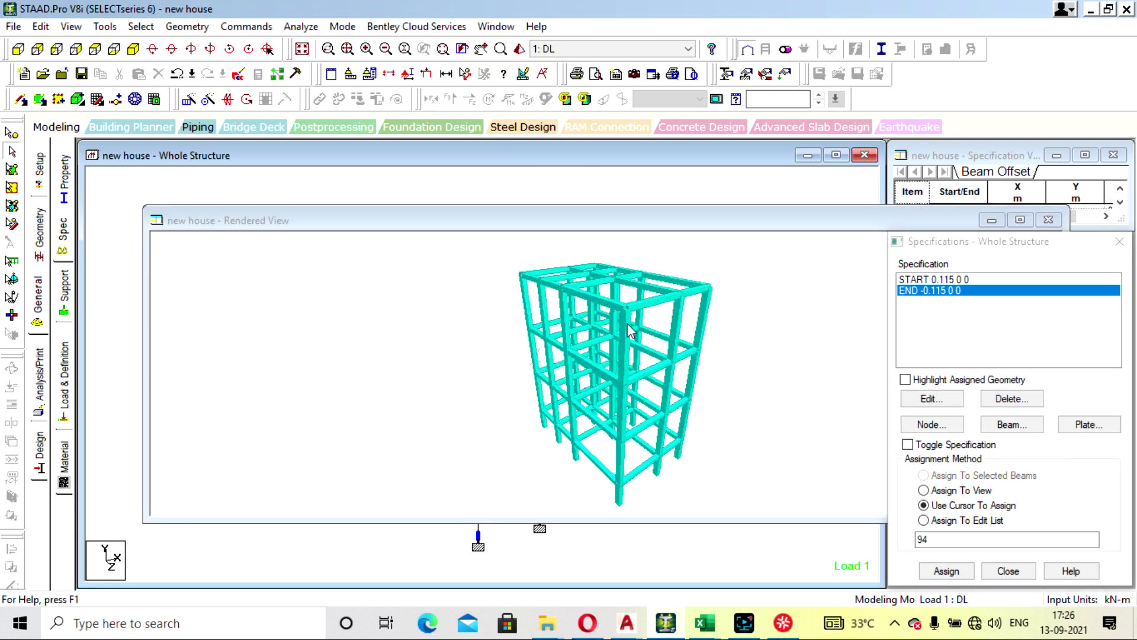
pyautogui.moveTo(650, 368); pyautogui.dragTo(561, 396)
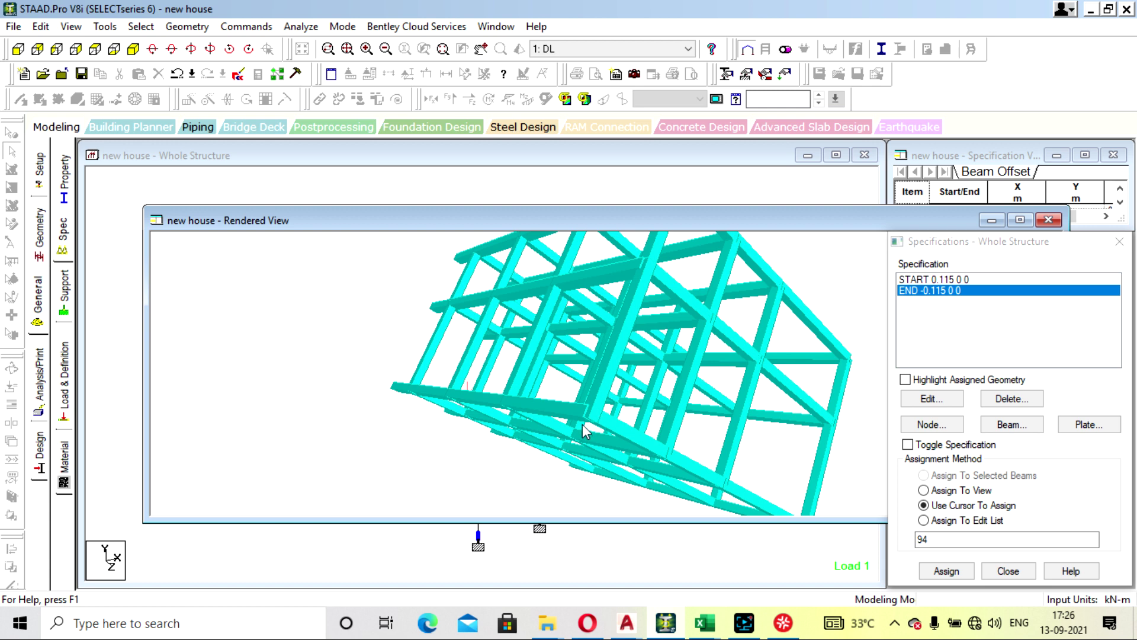
pyautogui.moveTo(600, 429); pyautogui.dragTo(651, 307)
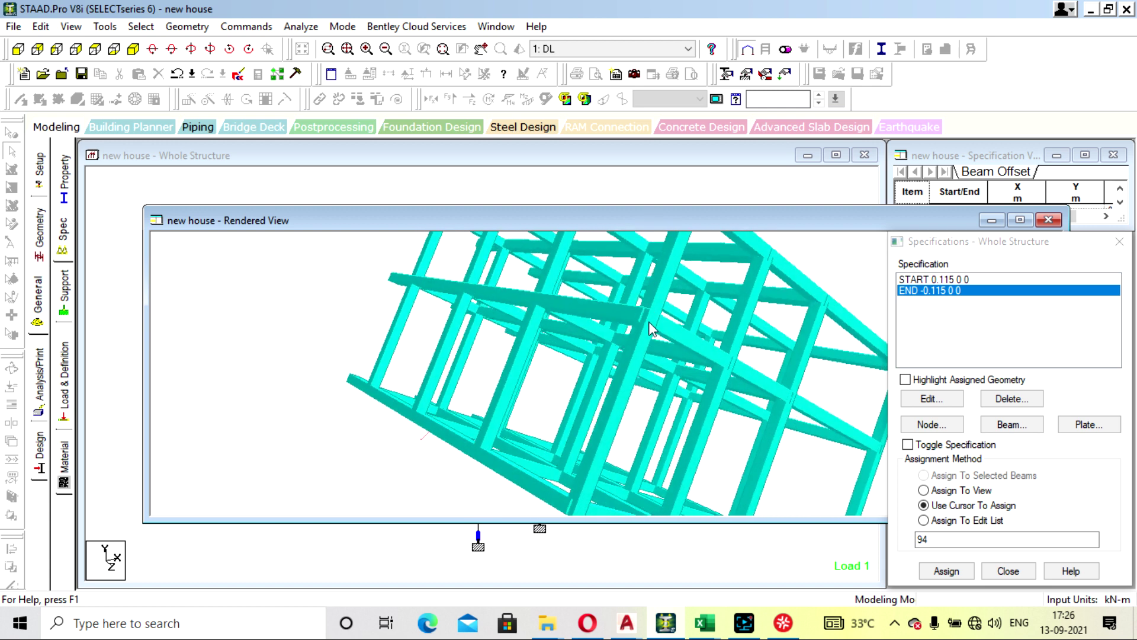
pyautogui.click(1048, 221)
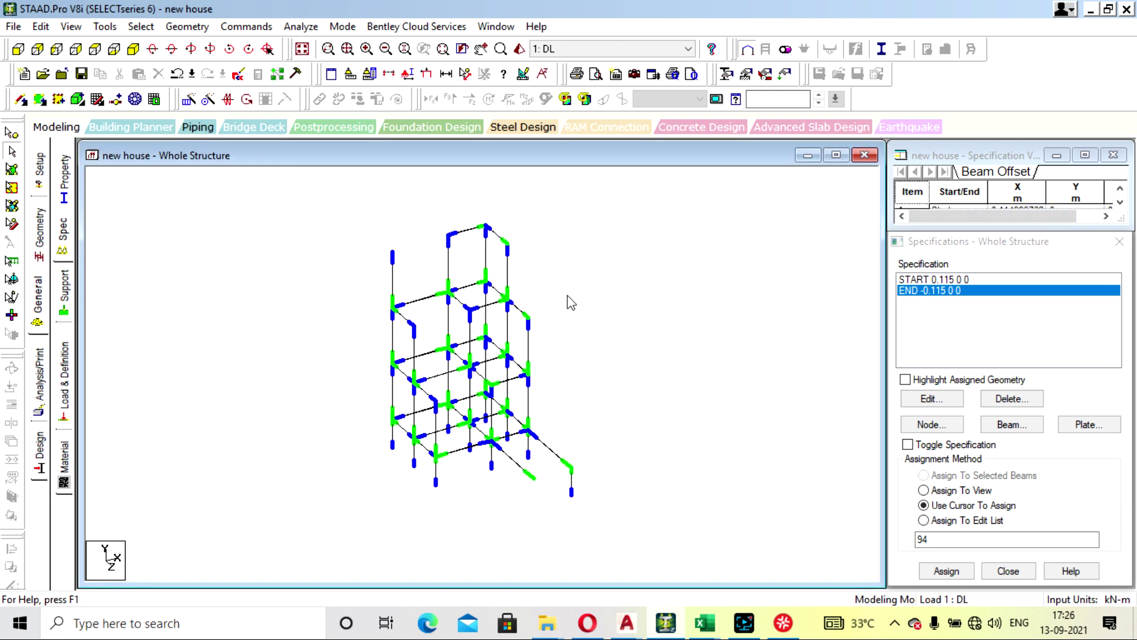
pyautogui.click(113, 49)
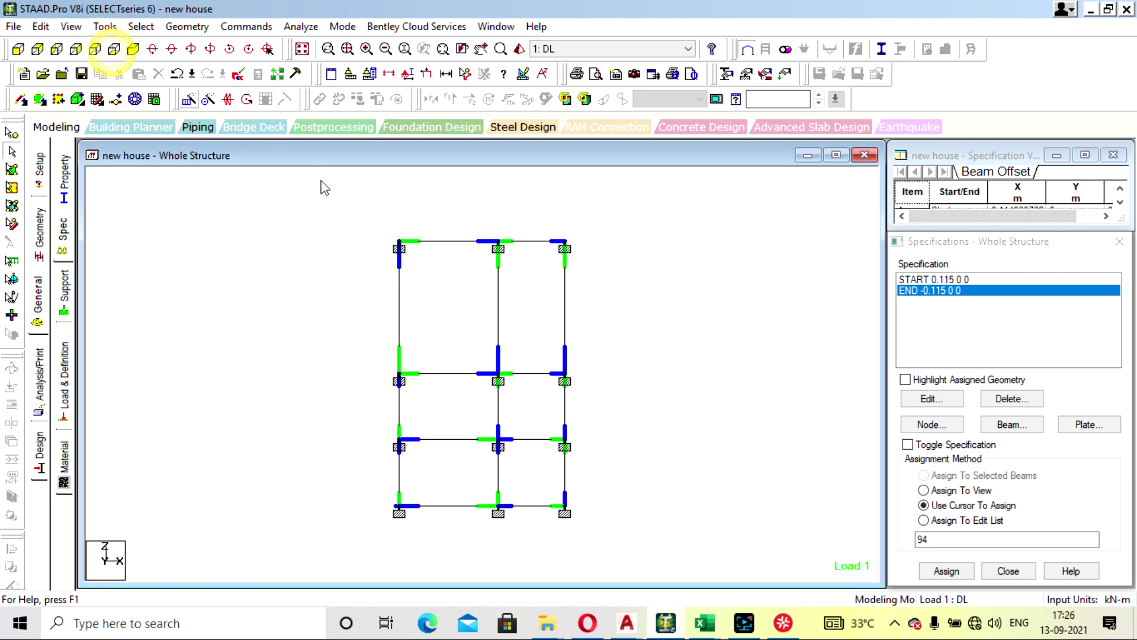
pyautogui.click(448, 242)
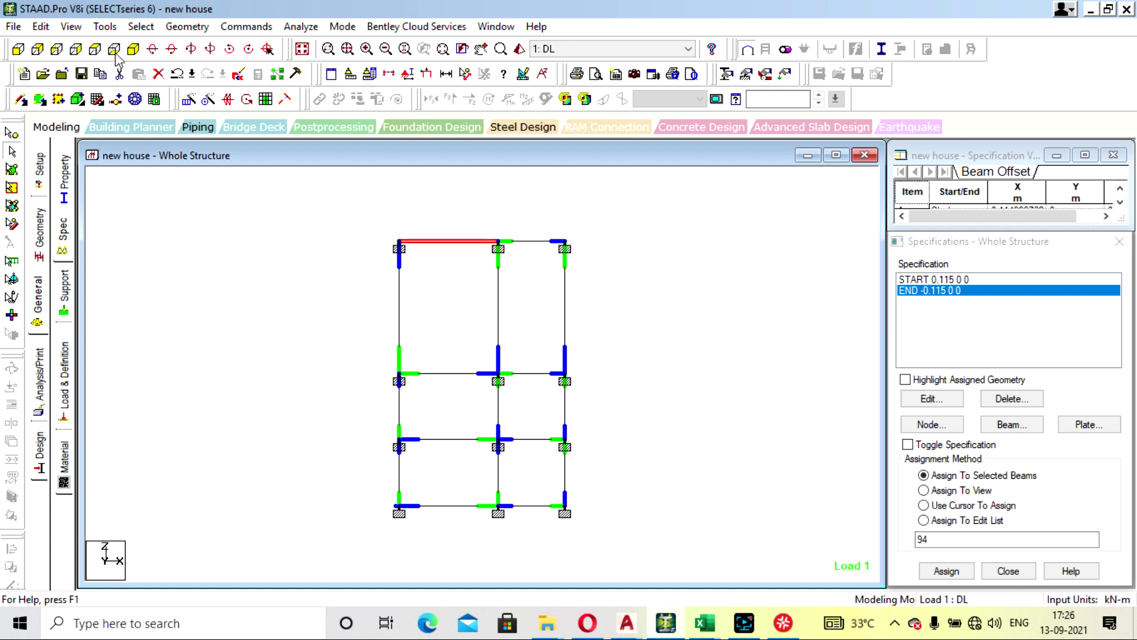
pyautogui.click(133, 49)
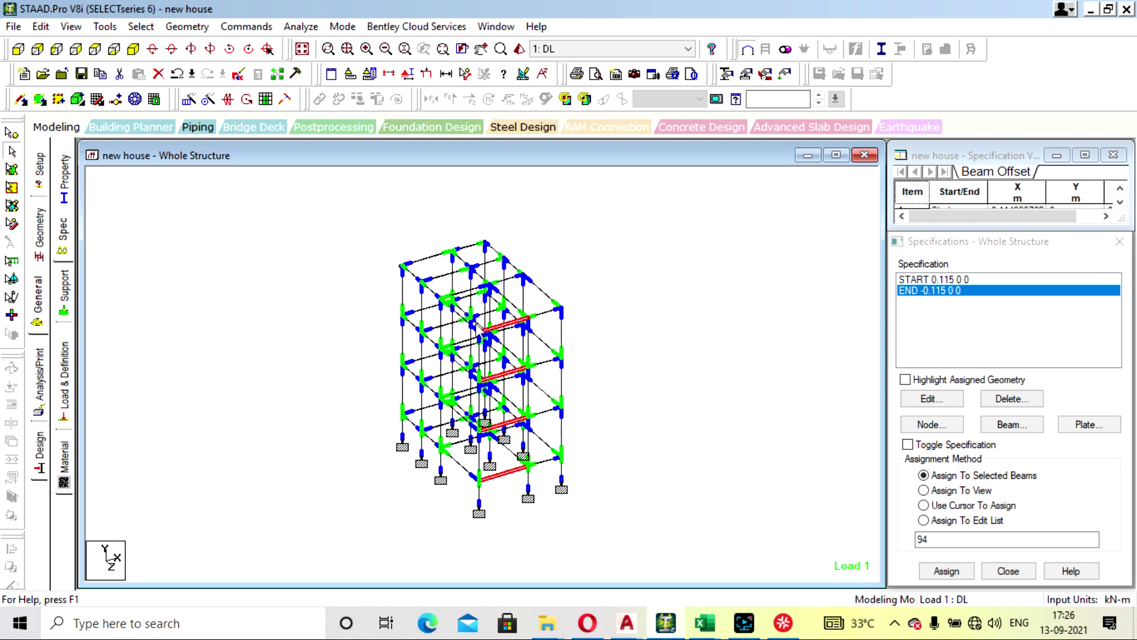
pyautogui.click(661, 356)
# Step: Save the modified structure, close the specifications and open the section properties of the whole structure
pyautogui.hotkey('ctrl', 'F5')
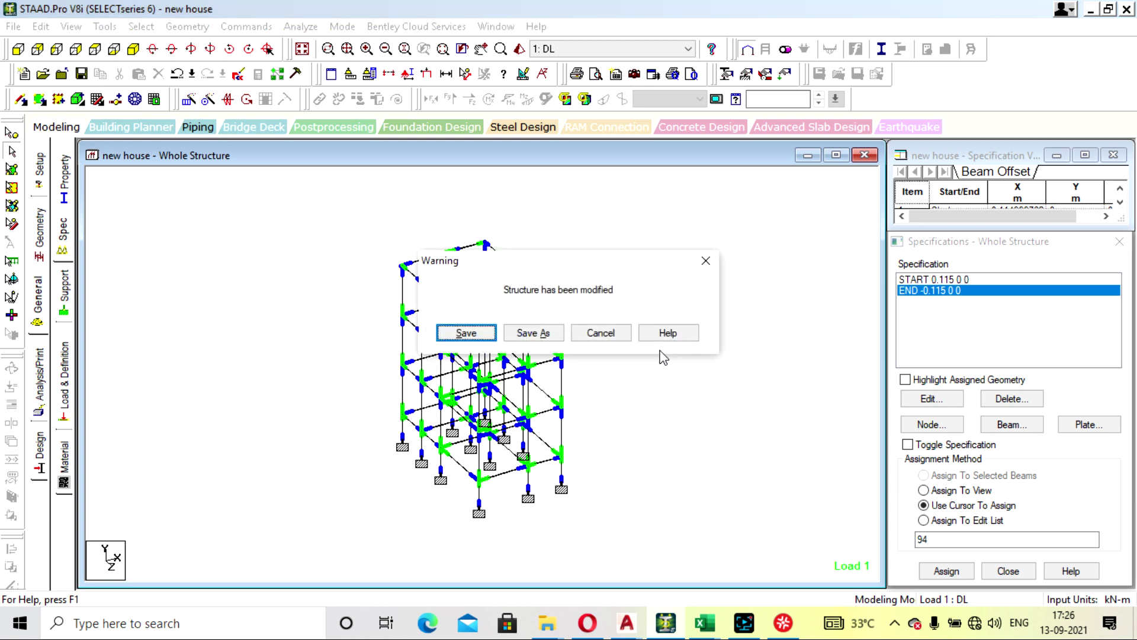
pyautogui.click(468, 334)
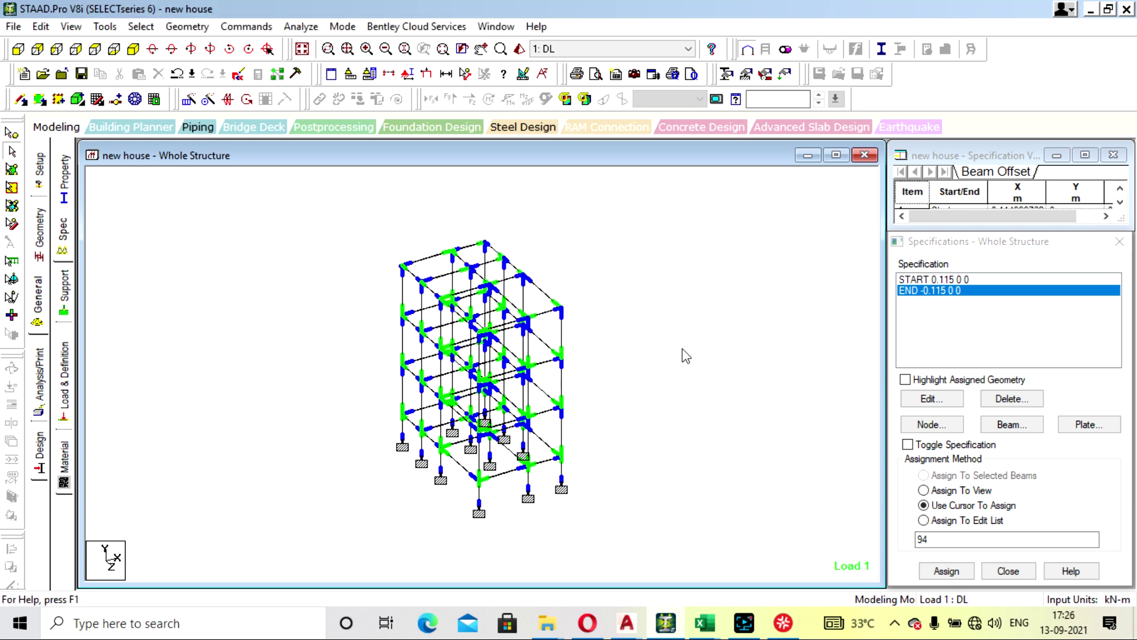
pyautogui.click(1120, 241)
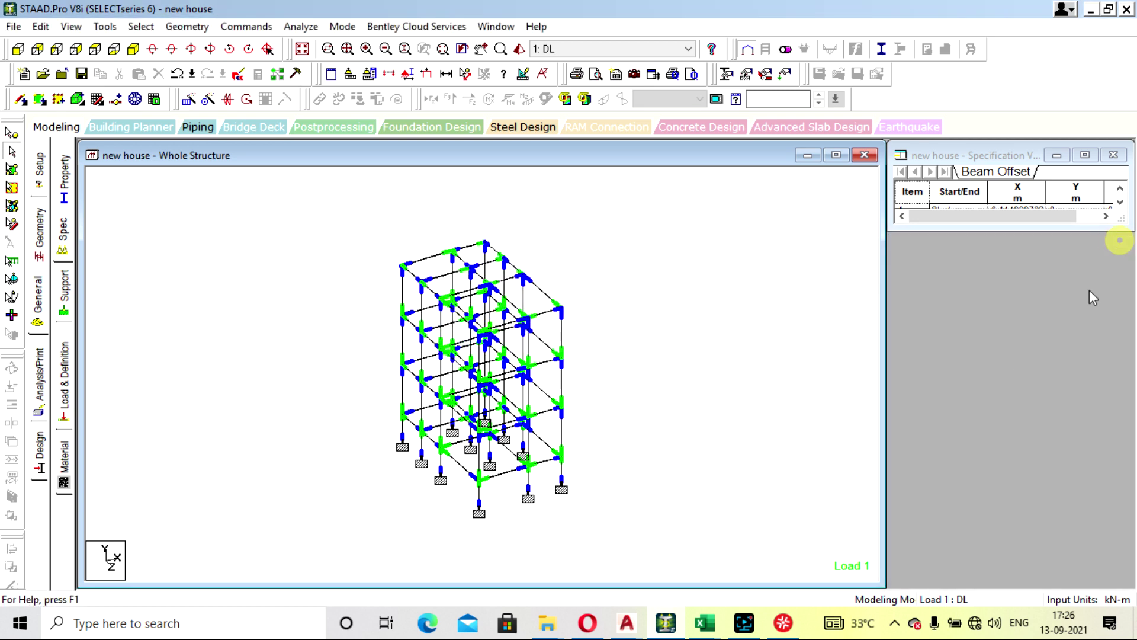
pyautogui.click(70, 181)
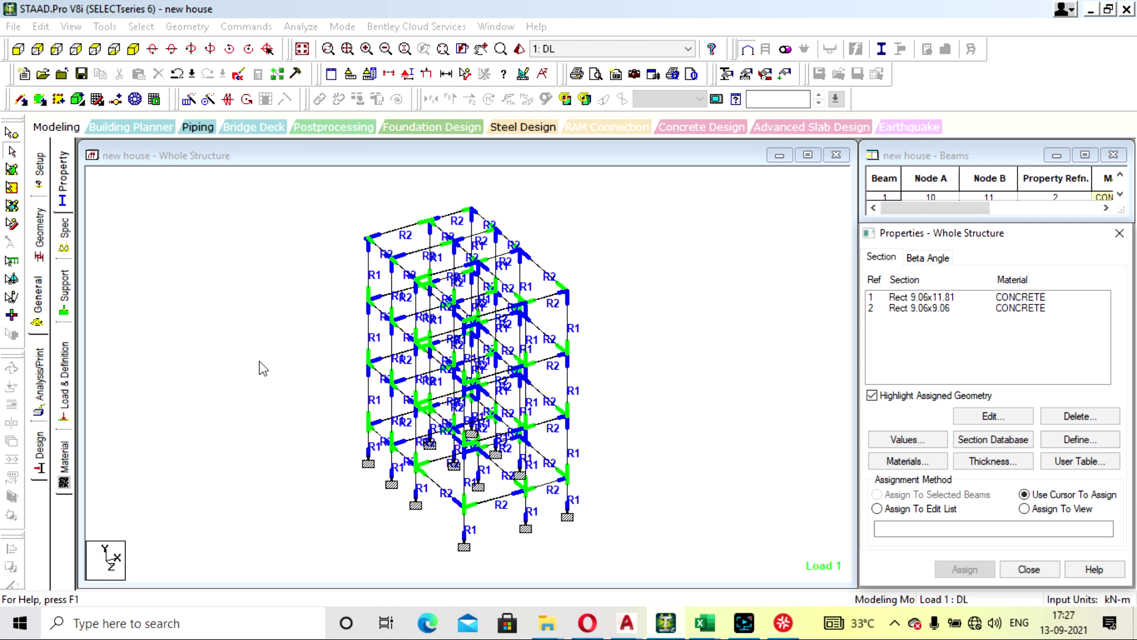
pyautogui.click(742, 622)
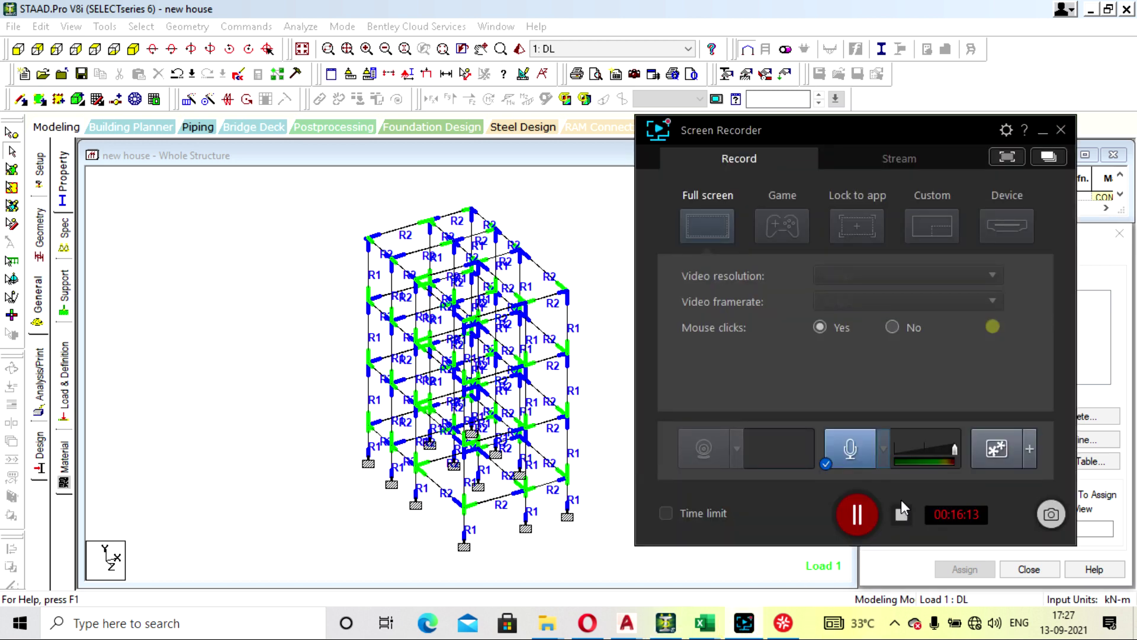